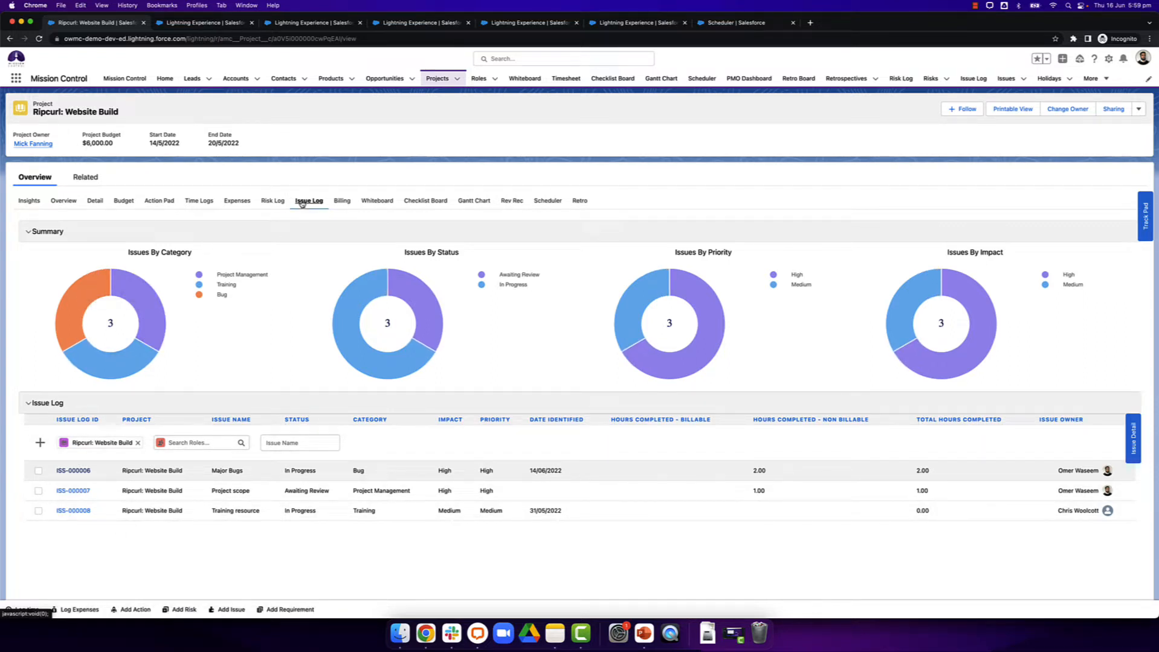
Step: Open Roles in a new browser tab and display the Role Permissions - Project Overview Page list view
right_click(482, 83)
click(488, 89)
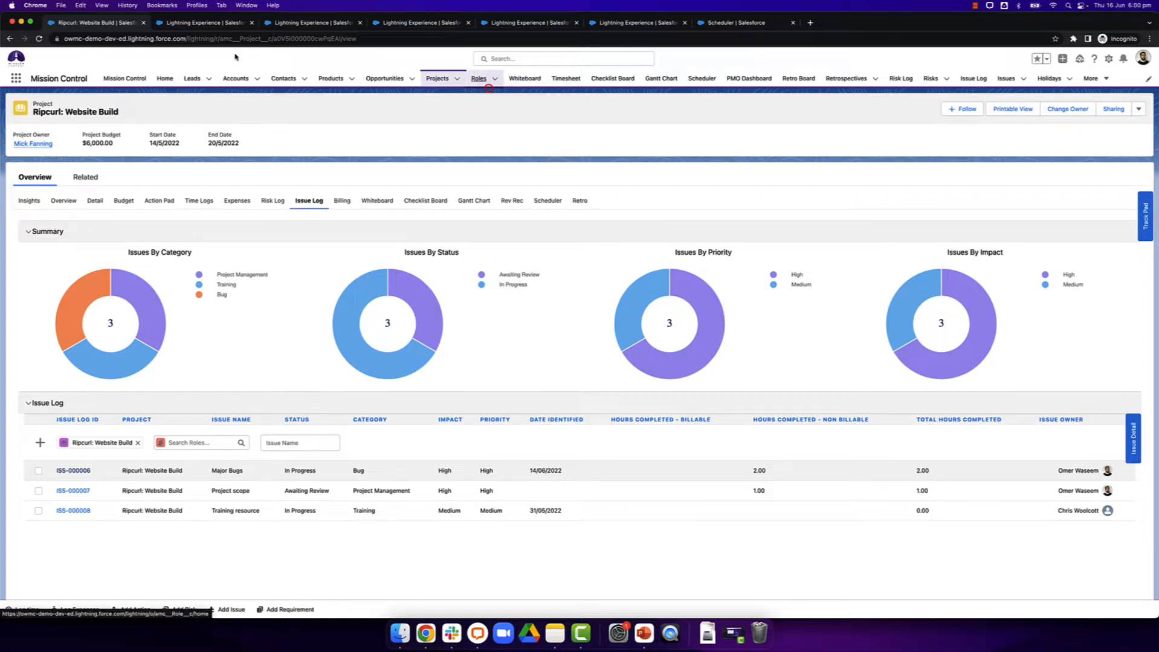
click(194, 28)
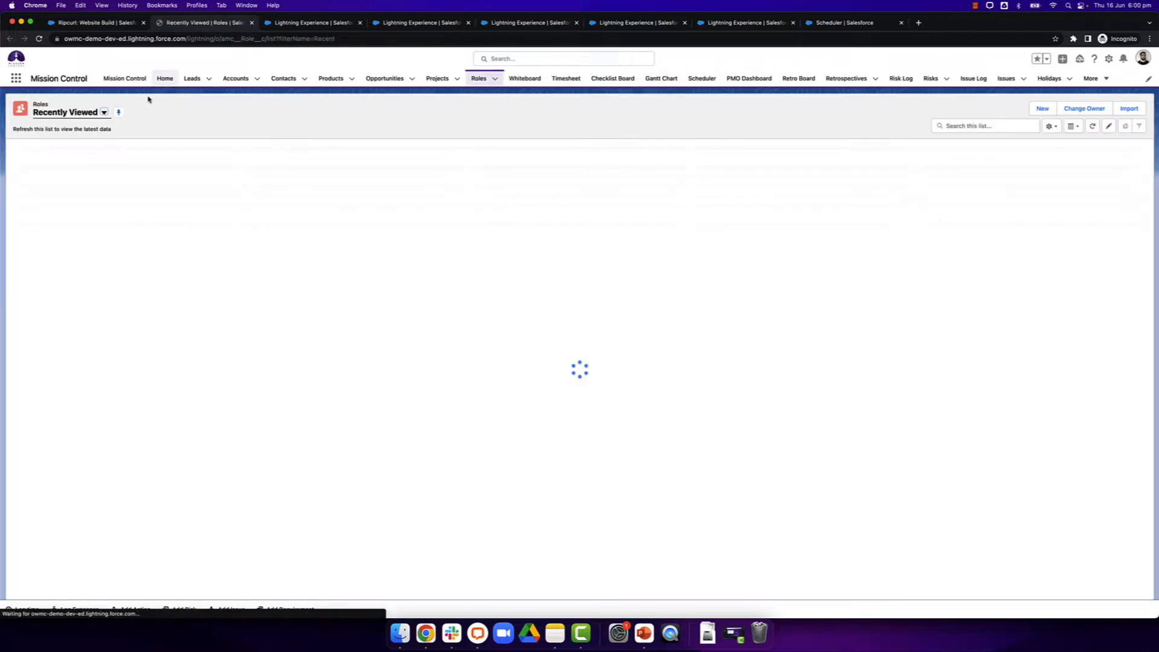
click(104, 112)
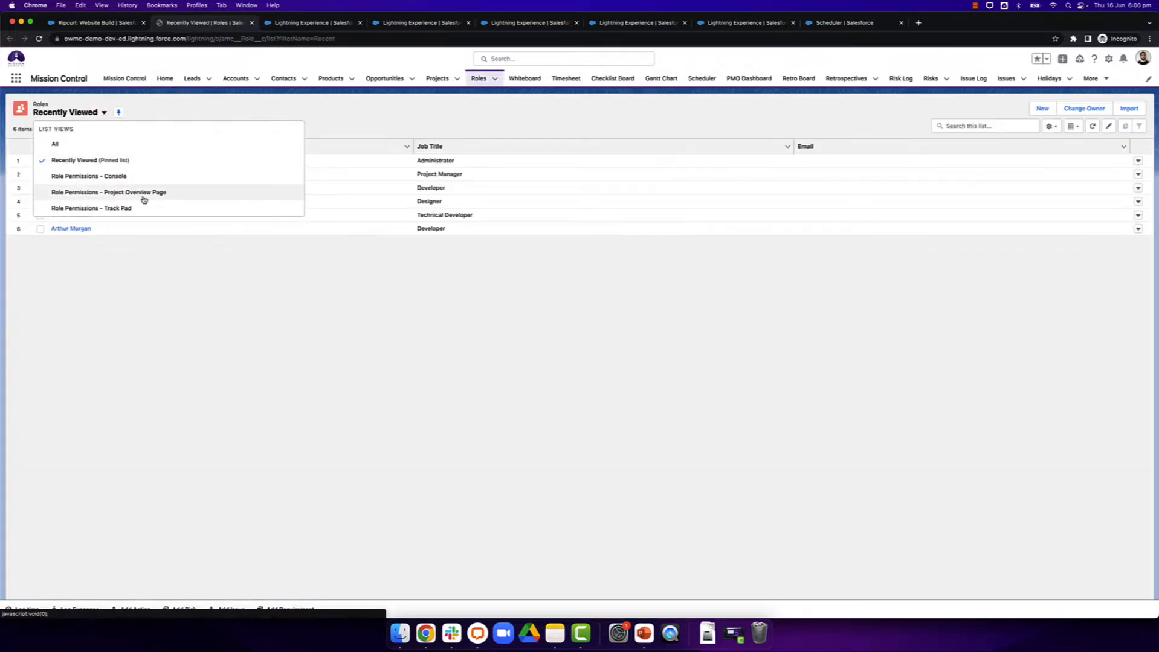
click(143, 196)
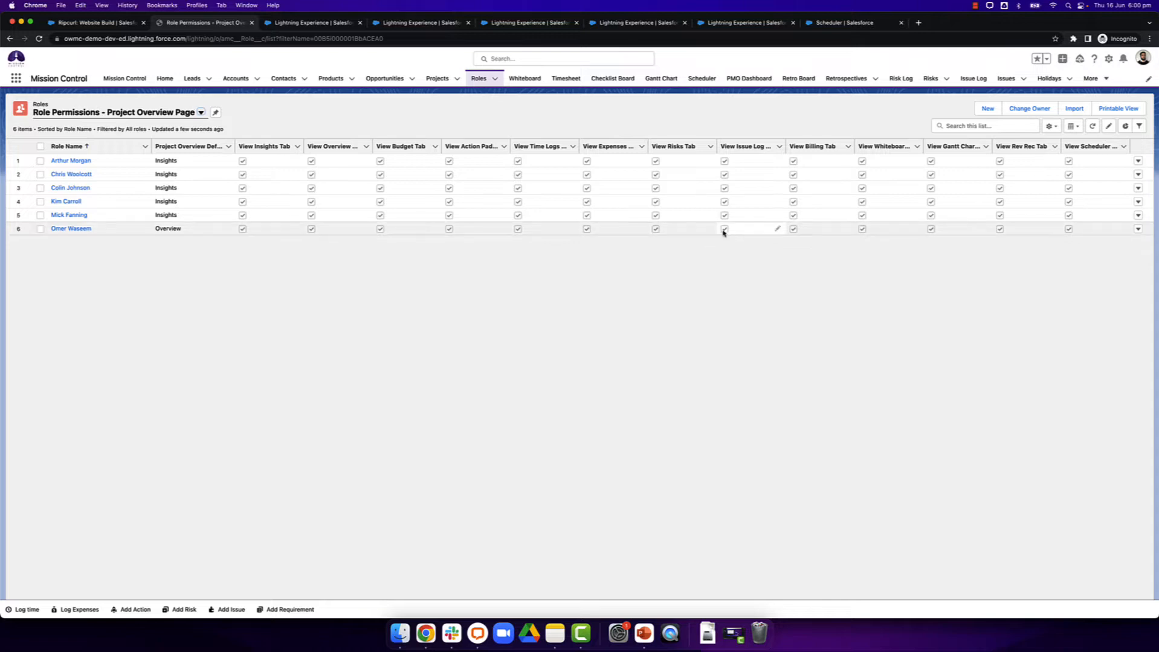
Step: Return to the Ripcurl: Website Build browser tab, open the overall Issue Log and check its available list views
click(80, 24)
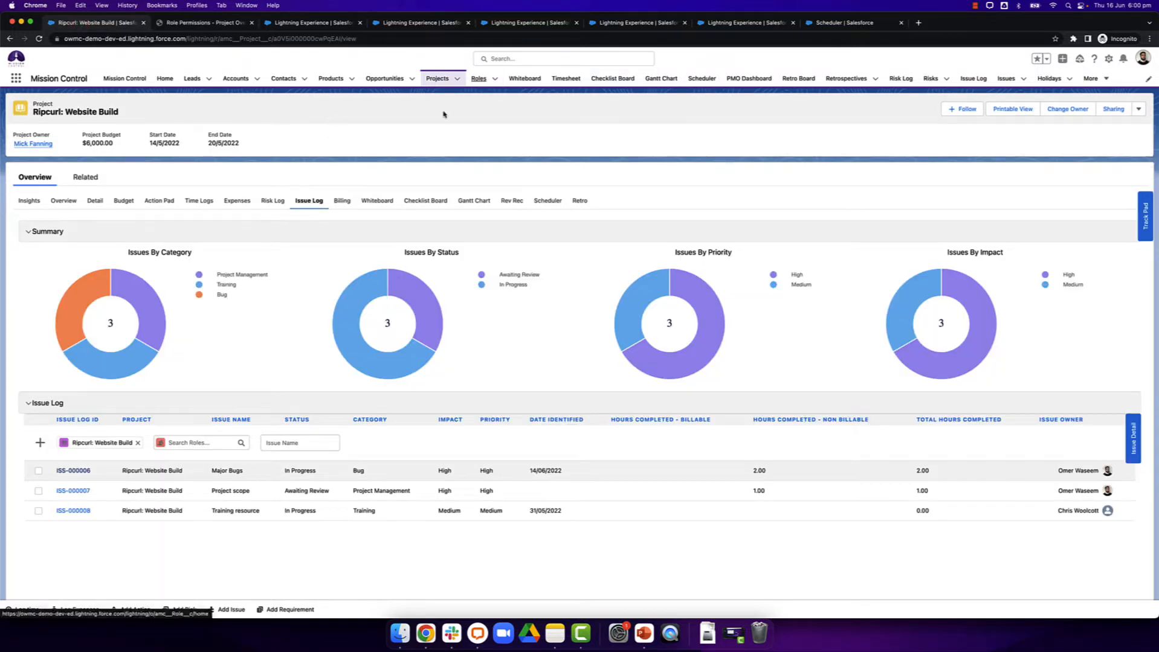
click(972, 79)
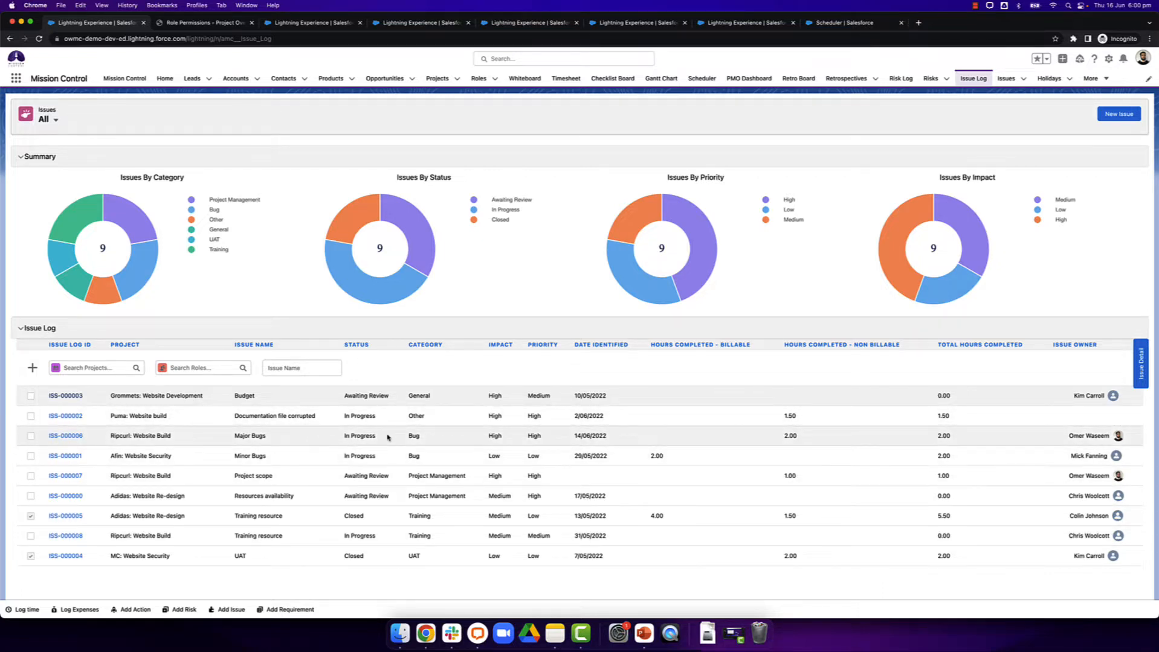
click(56, 120)
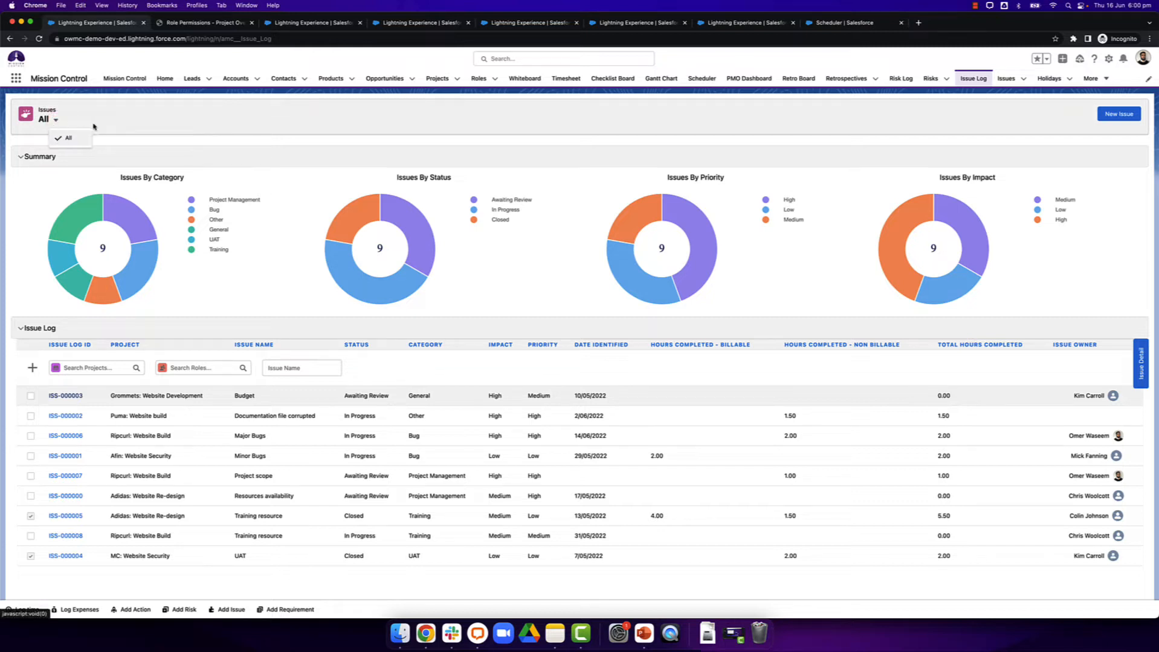
click(84, 129)
Step: Collapse and re-expand the Summary and Issue Log sections
mouse_move(106, 218)
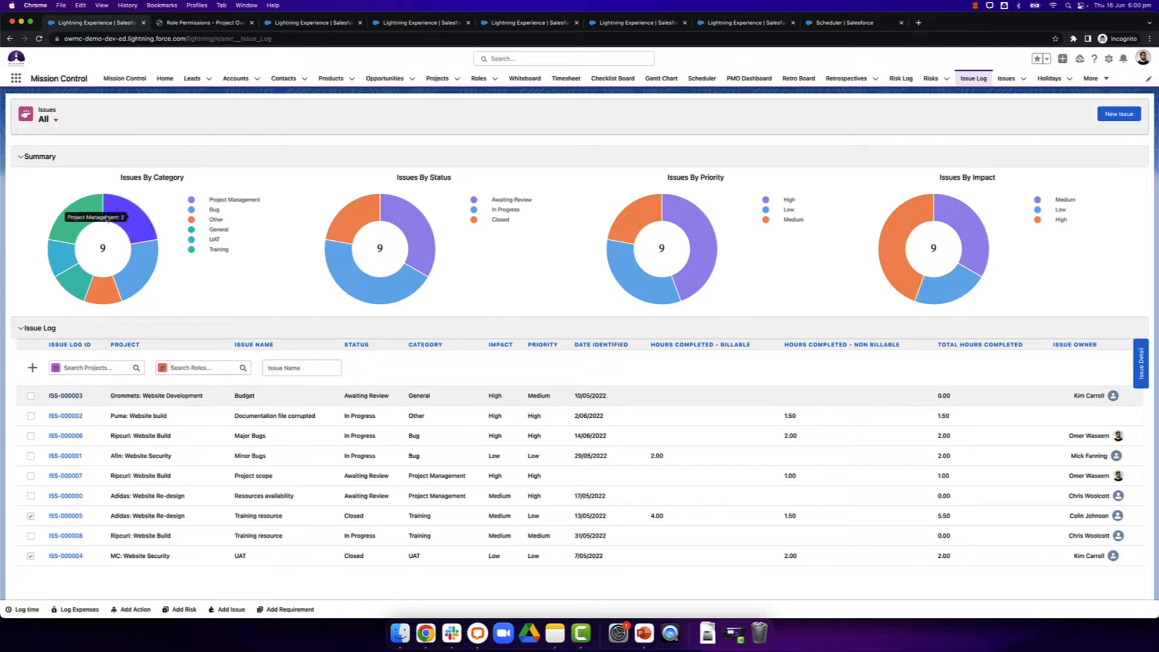
click(25, 160)
click(23, 178)
click(23, 178)
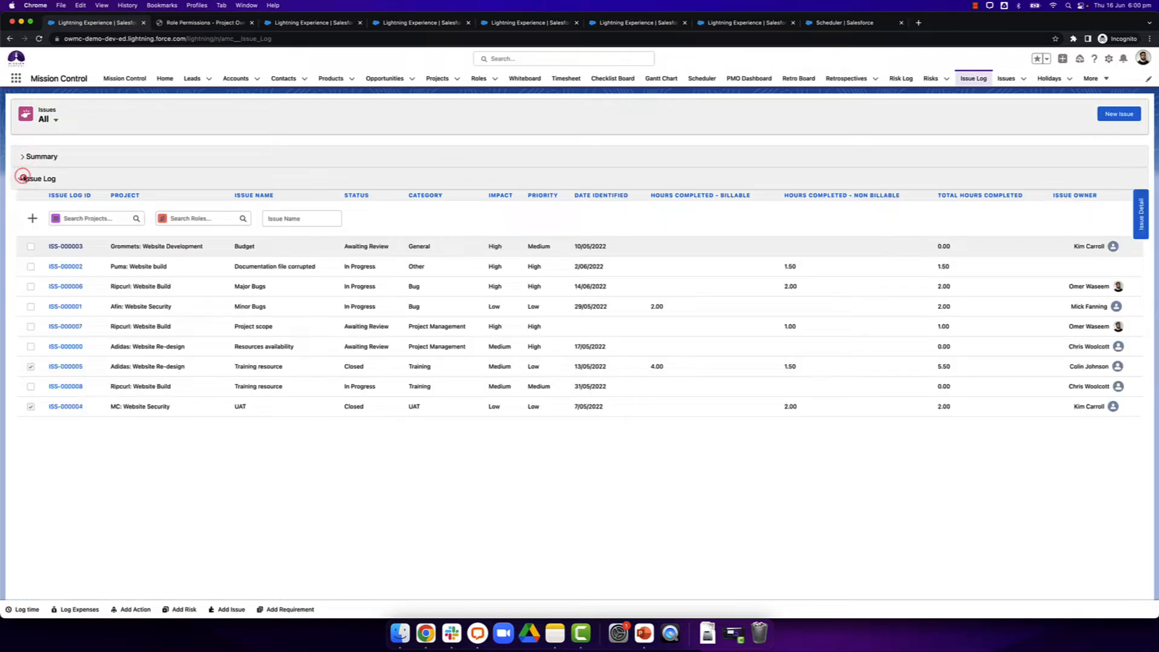
click(22, 156)
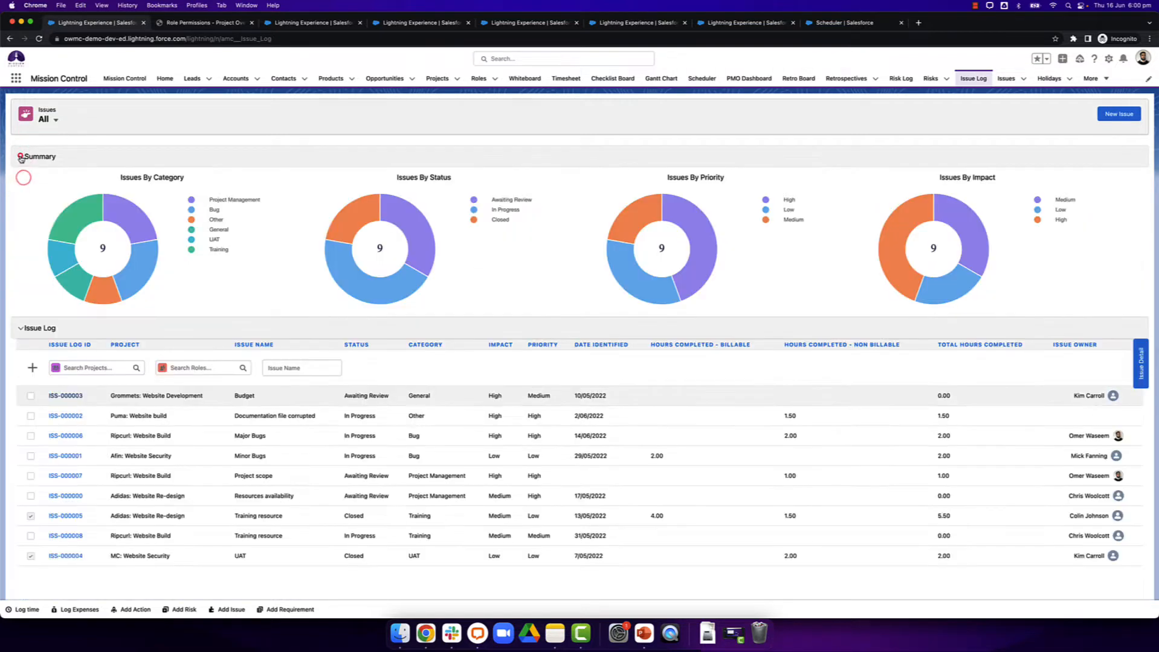
Step: Show the issue detail pane for the Major Bugs issue and examine its settings, hours and notes
click(1139, 375)
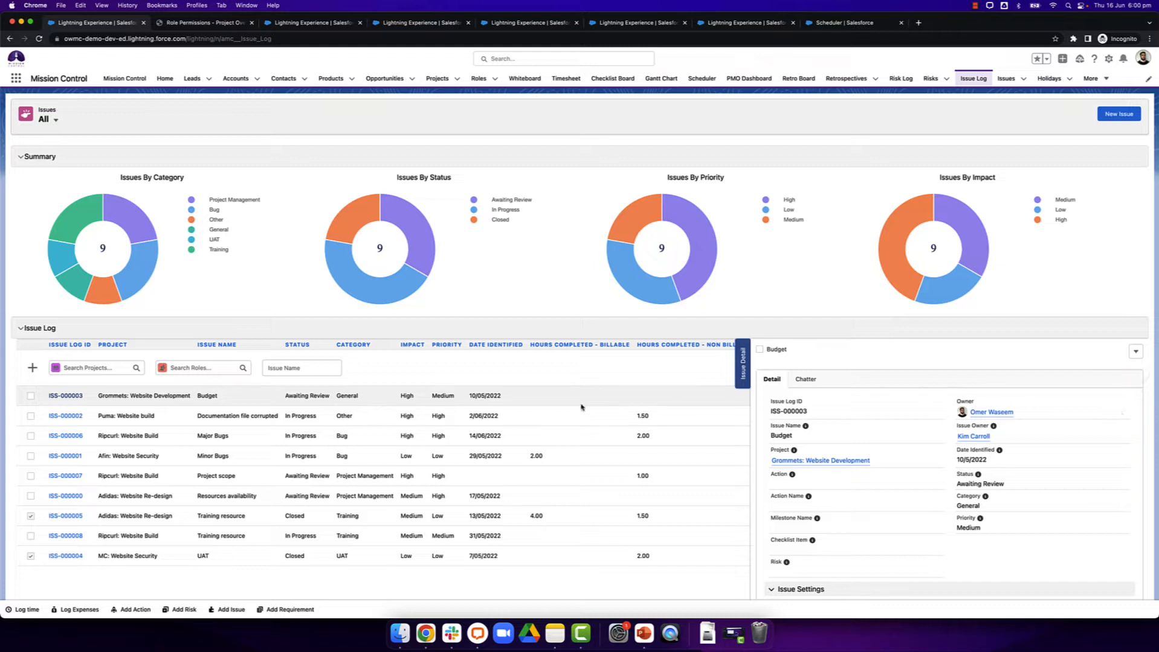
click(314, 435)
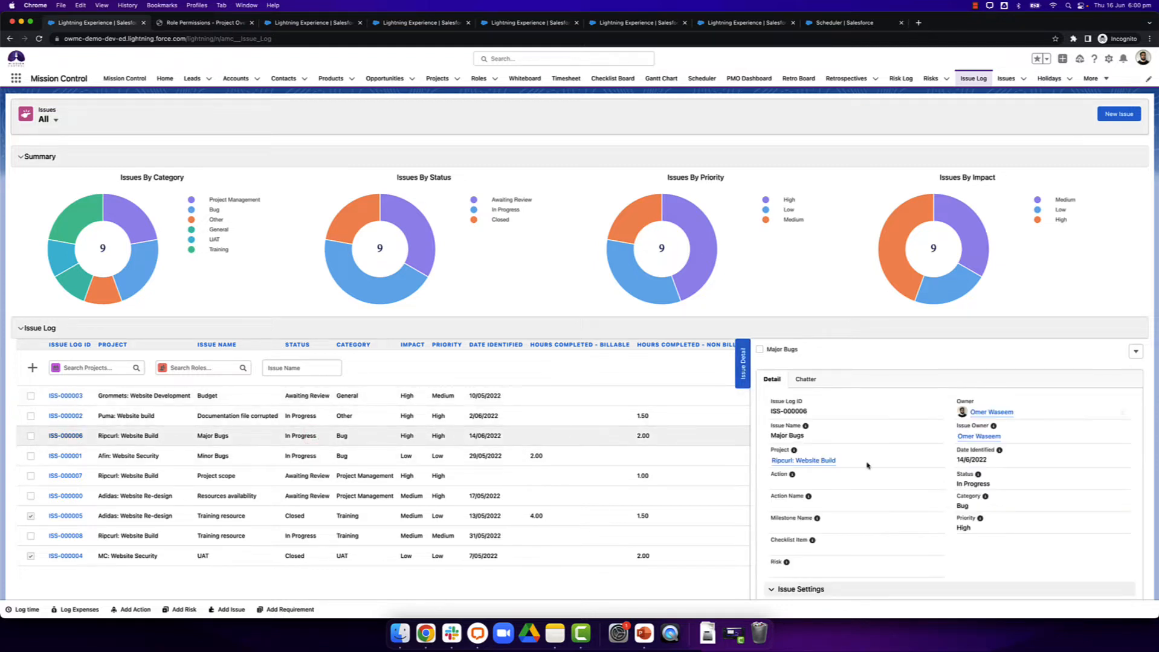
scroll(898, 459, down, 5)
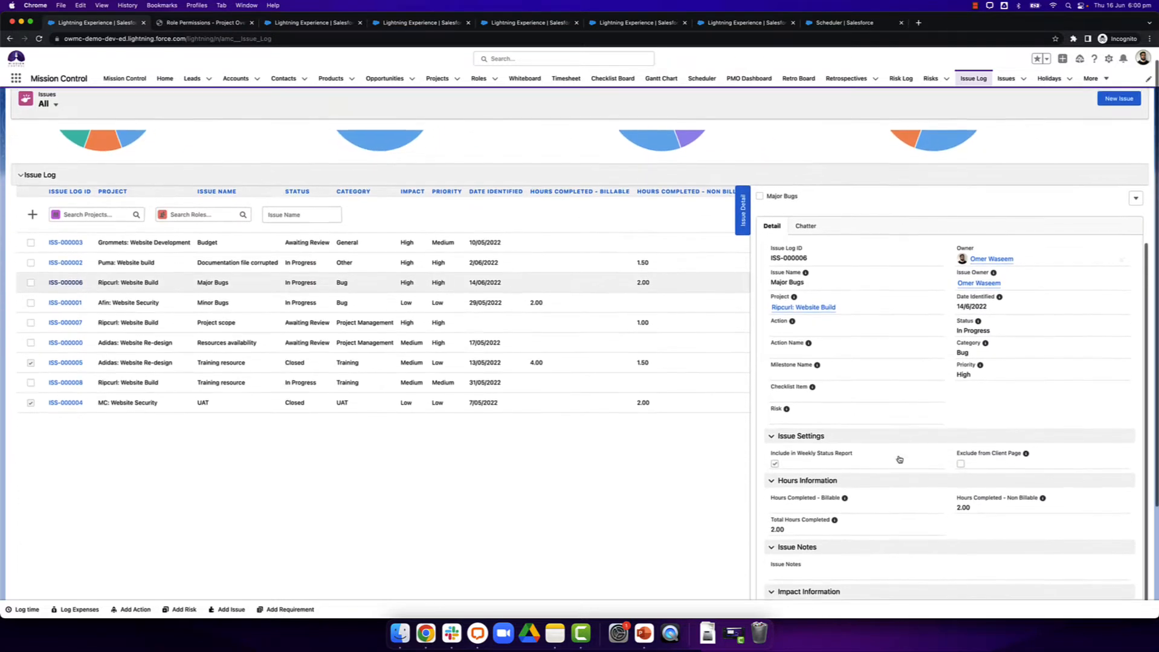
scroll(898, 459, up, 3)
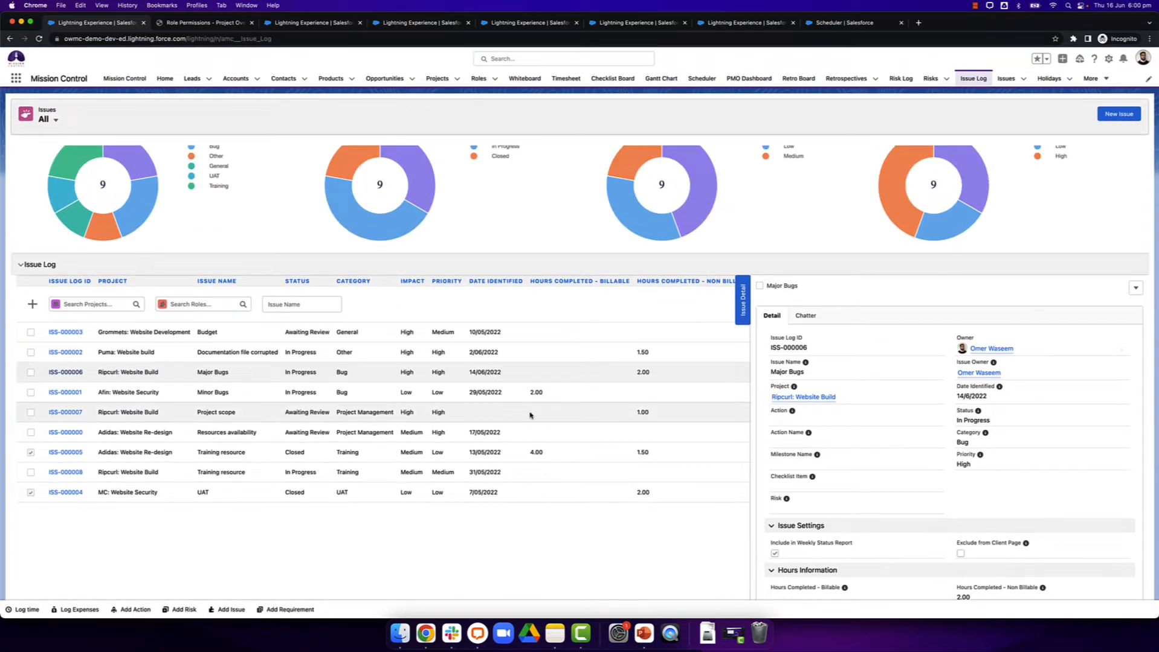
scroll(423, 401, up, 2)
Step: Open the Major Bugs record for editing, review its fields, close it without saving and hide the issue detail pane
double_click(282, 414)
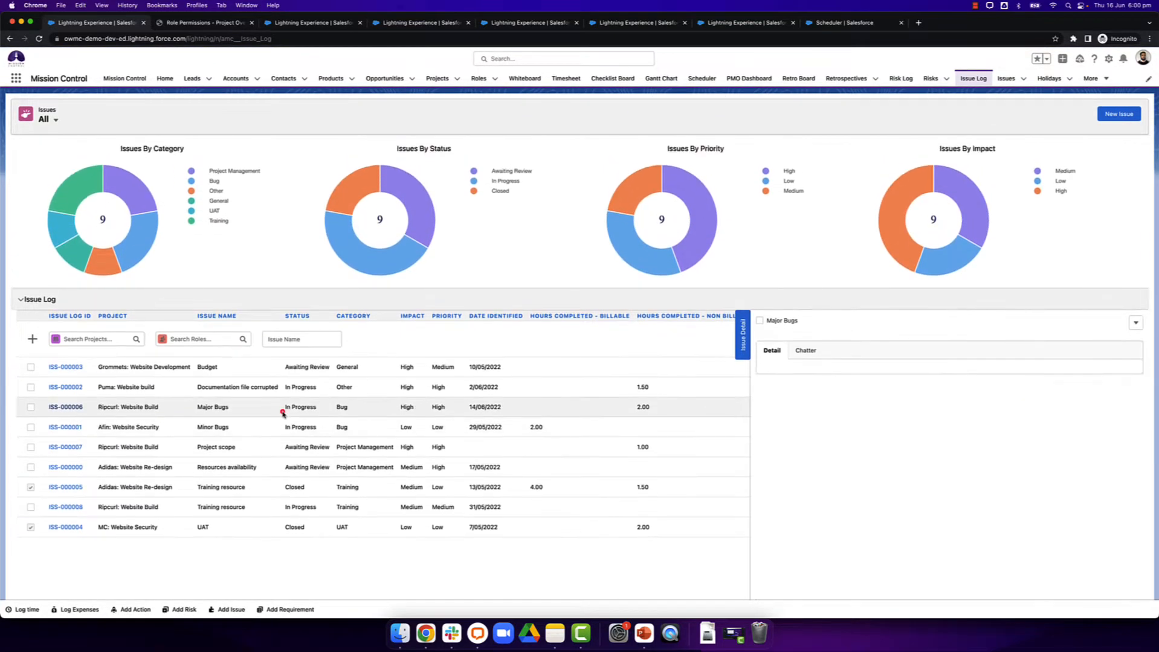
scroll(597, 349, down, 10)
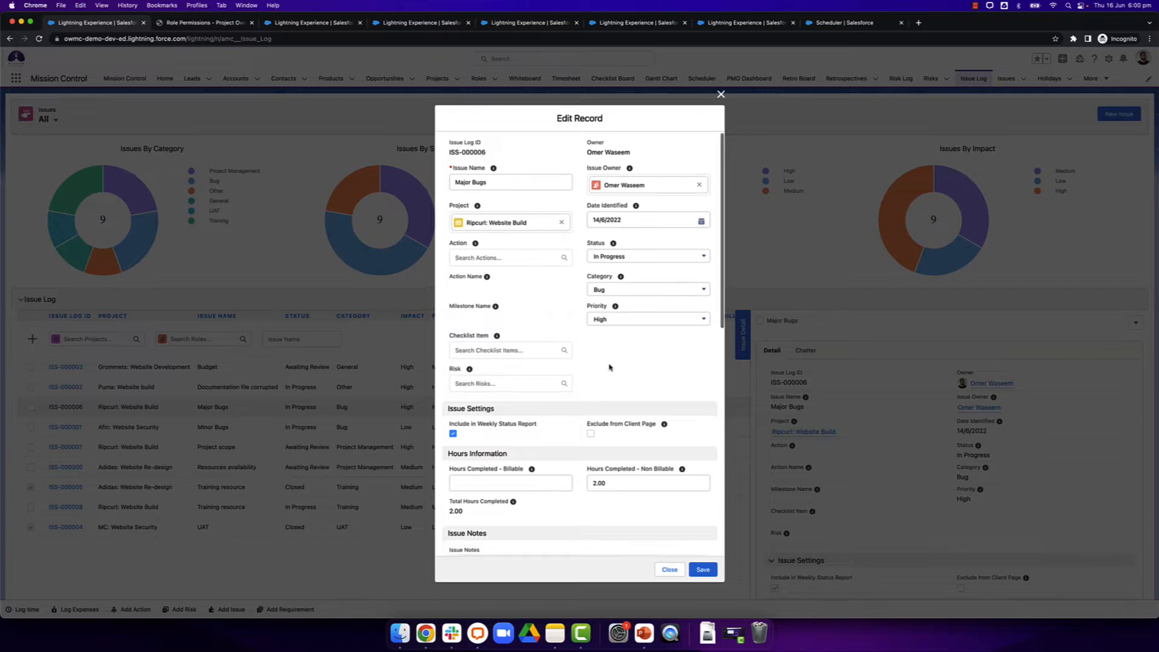
scroll(611, 367, up, 10)
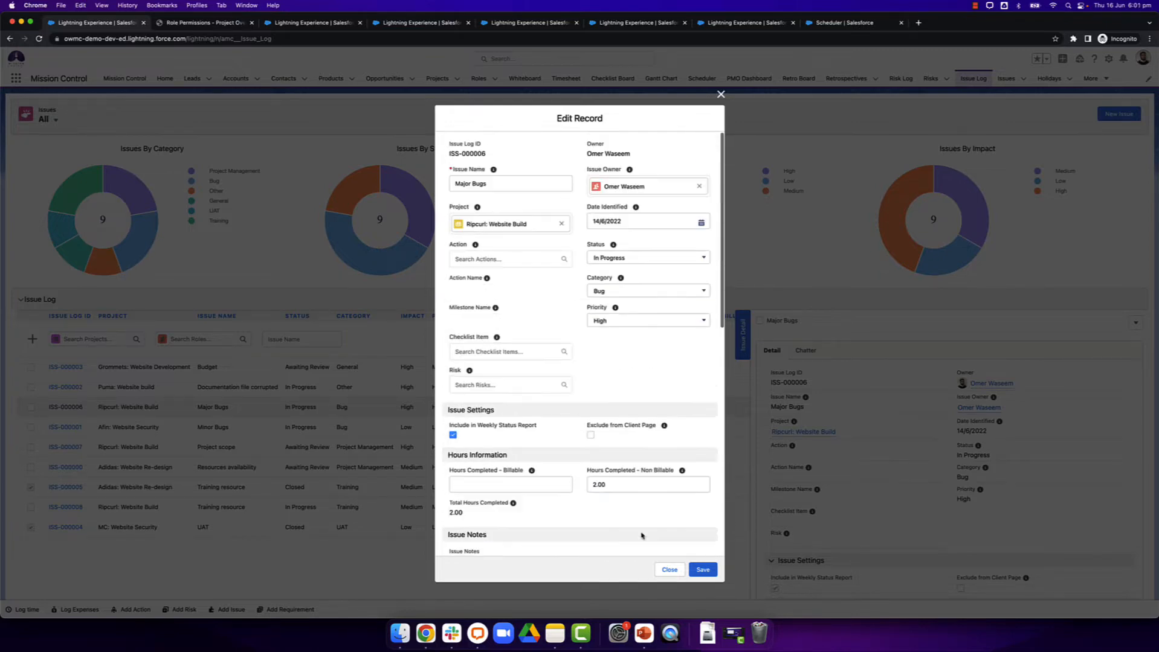
click(668, 569)
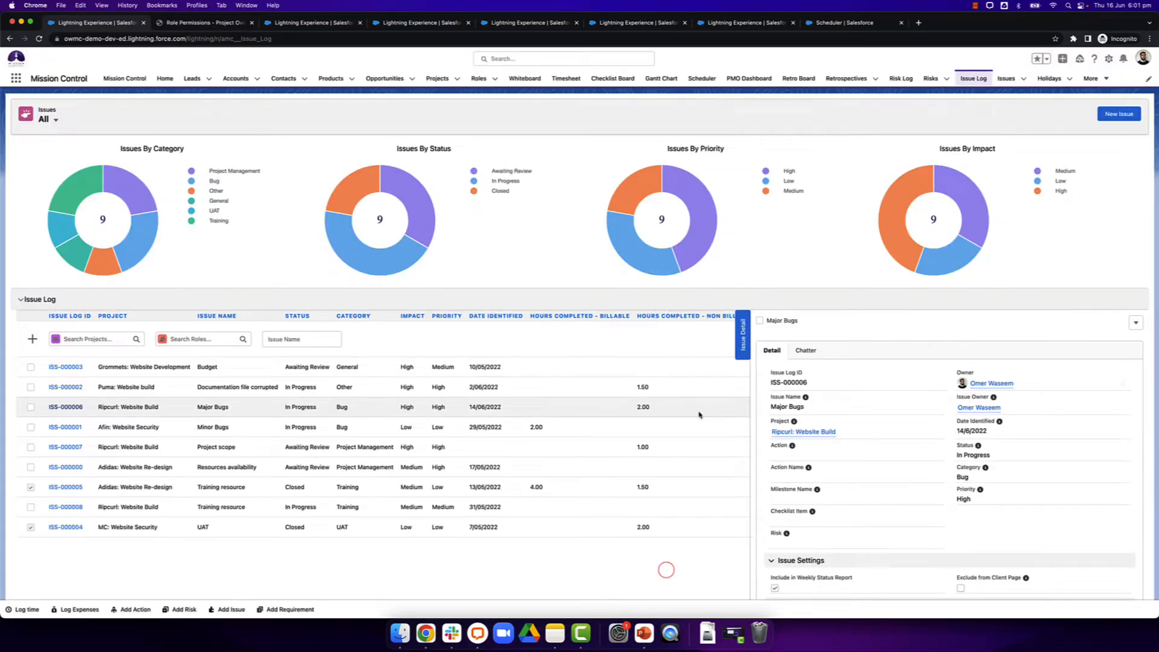
click(742, 335)
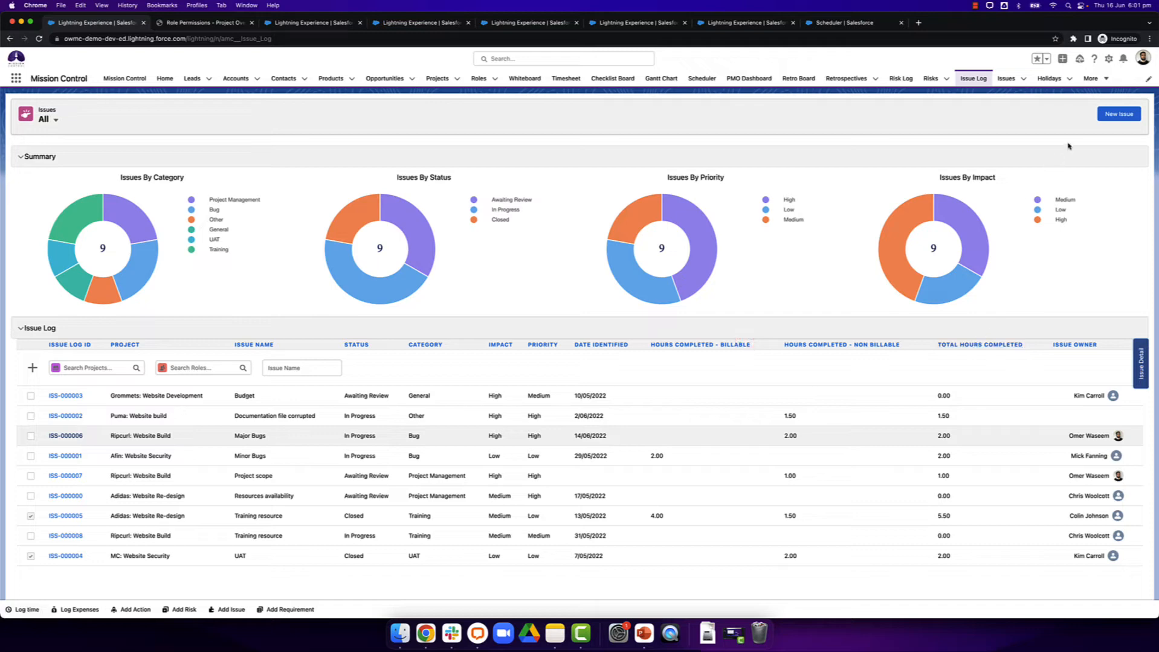
Step: Start a new issue and examine its information fields, including the Project, Status, Category and Priority options
click(1103, 116)
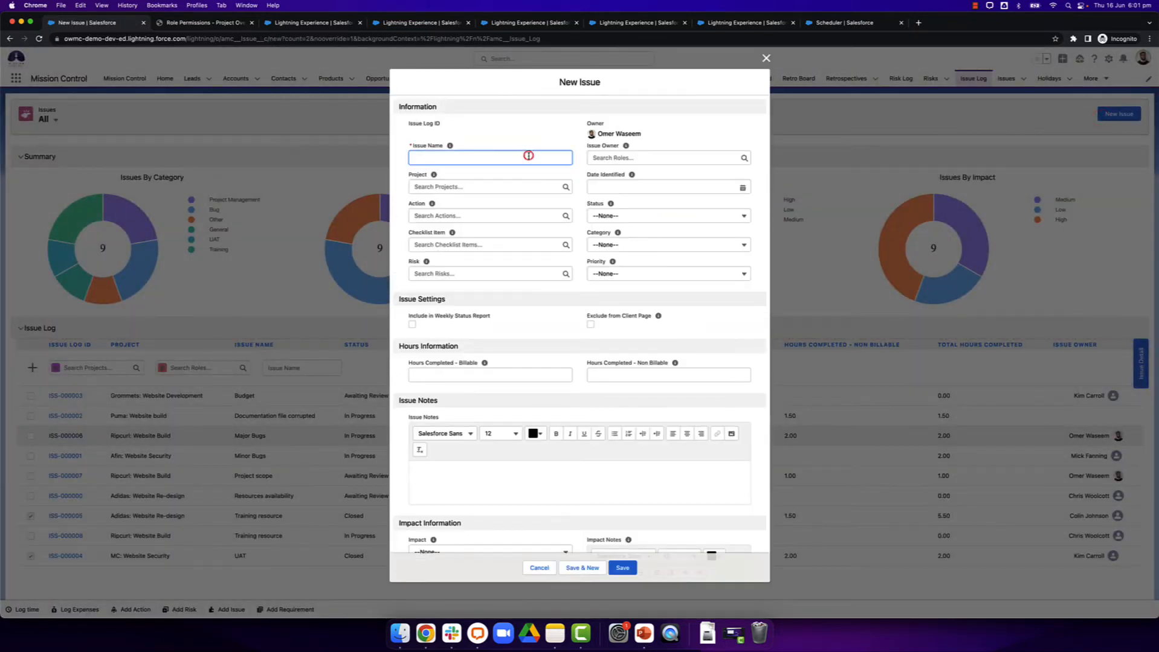
click(446, 190)
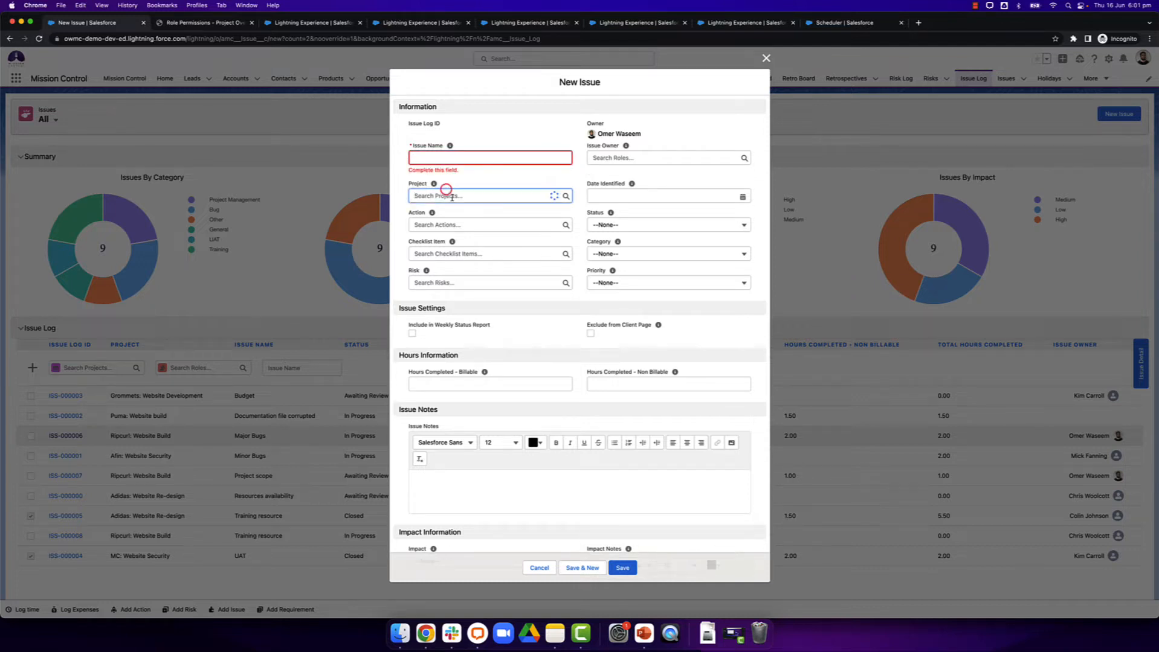
click(553, 184)
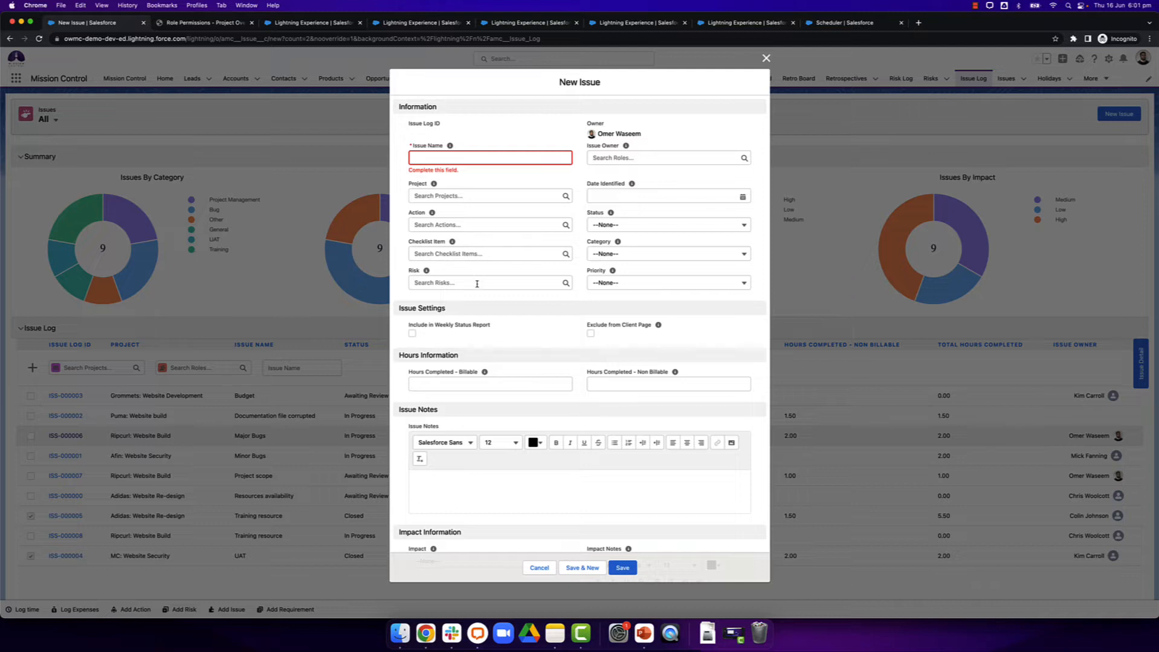
click(605, 226)
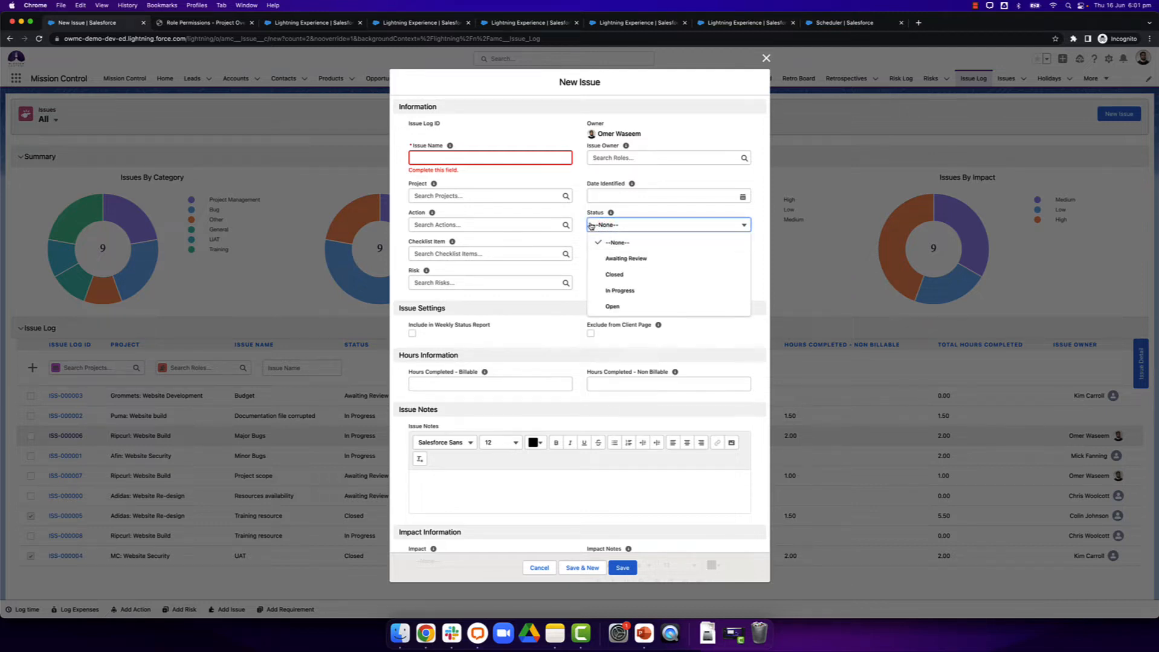
click(636, 220)
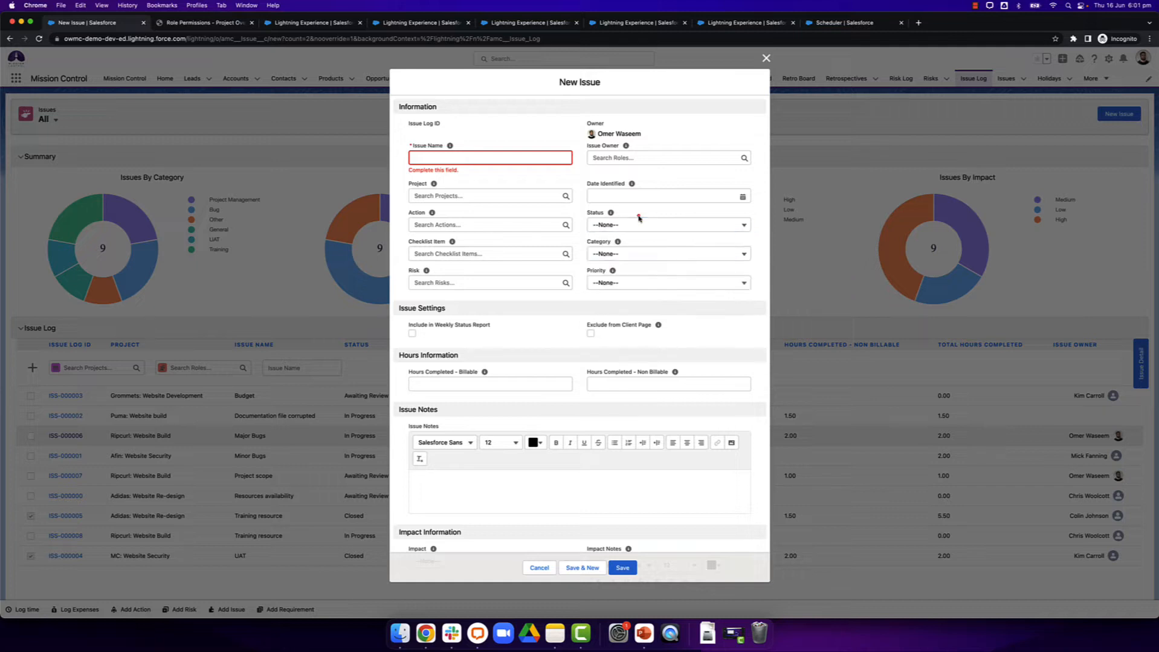
click(634, 258)
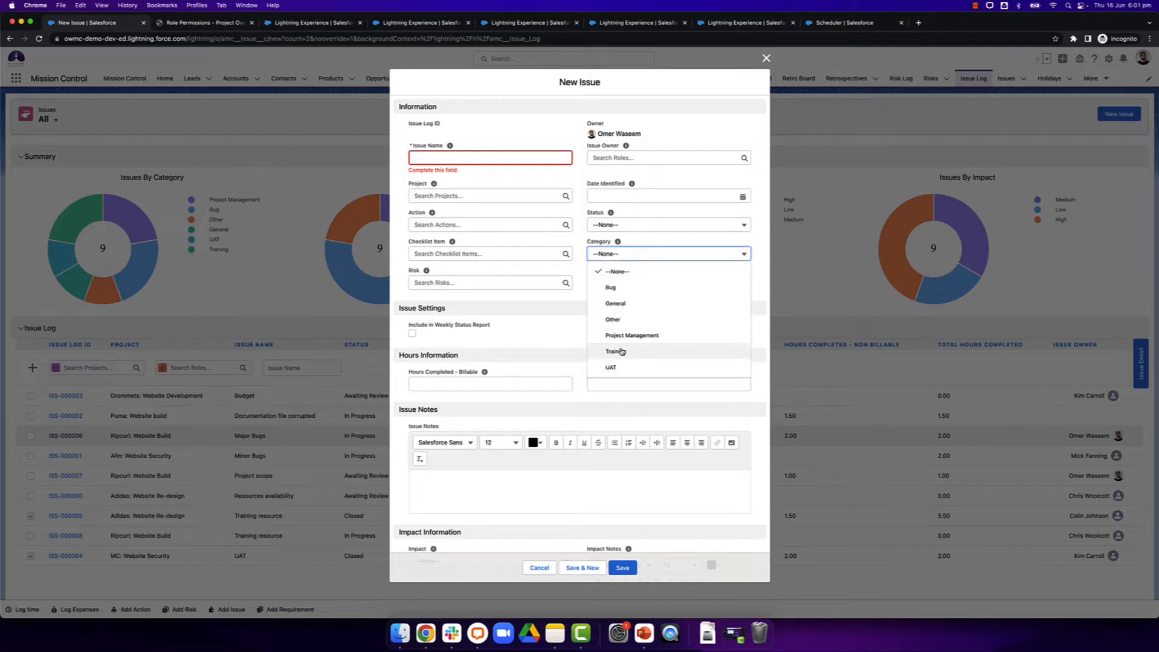
click(573, 306)
click(631, 283)
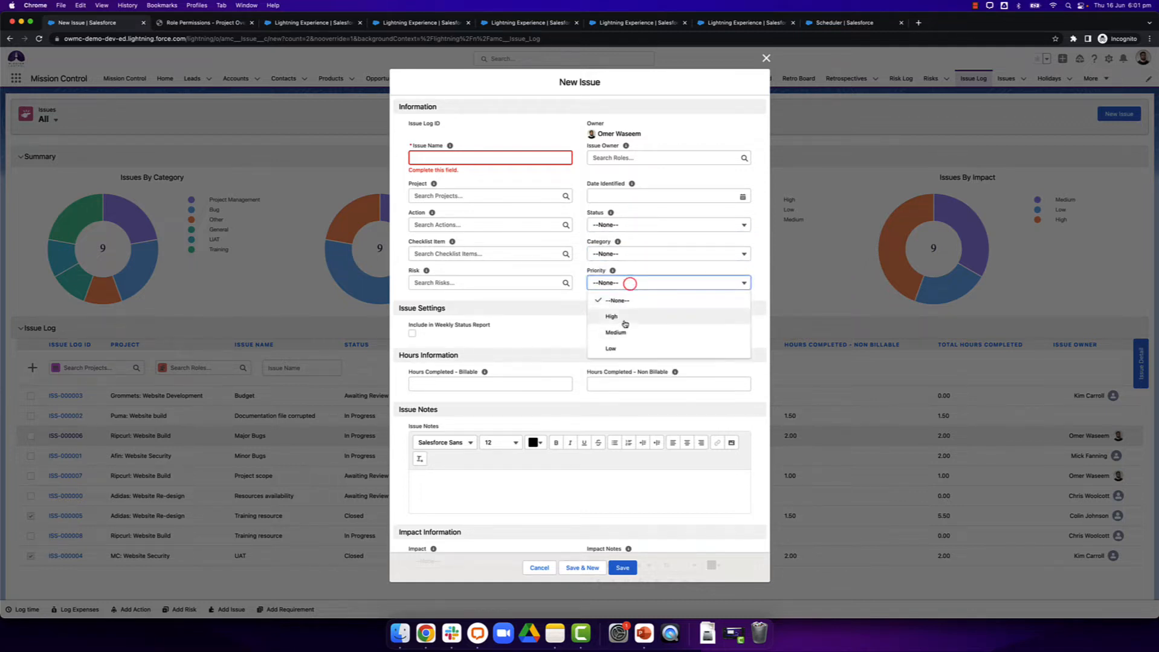
click(561, 315)
Step: Review the new issue form's settings, hours, notes, impact and resolution fields, and cancel the form
scroll(561, 316, down, 2)
scroll(562, 314, down, 1)
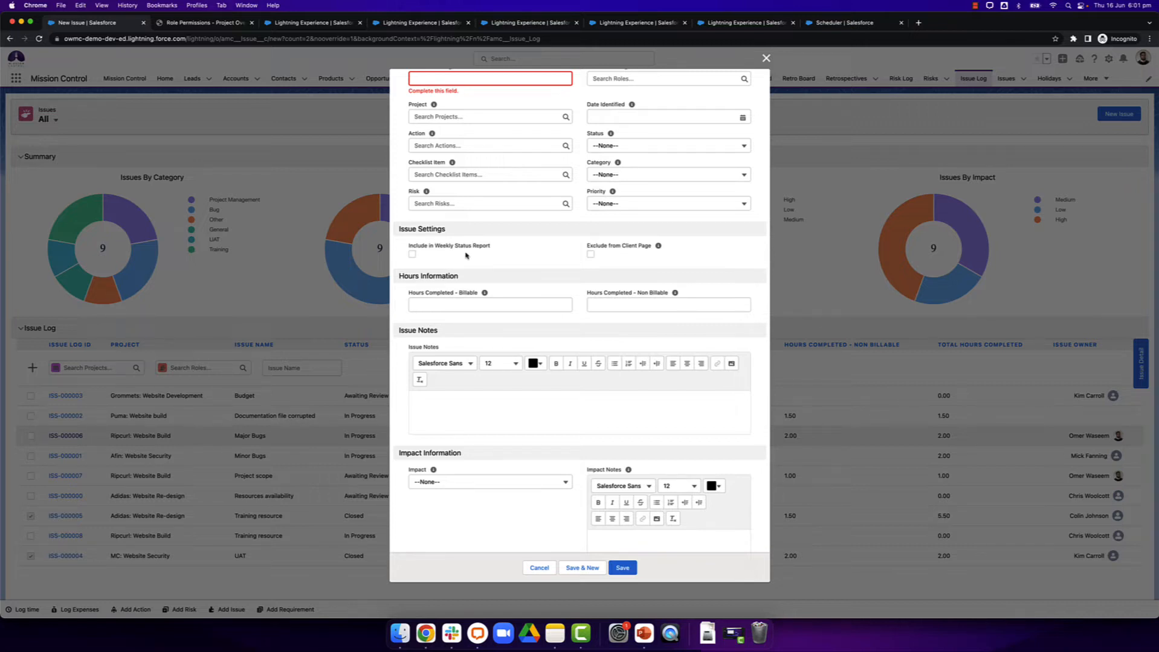
scroll(543, 268, down, 5)
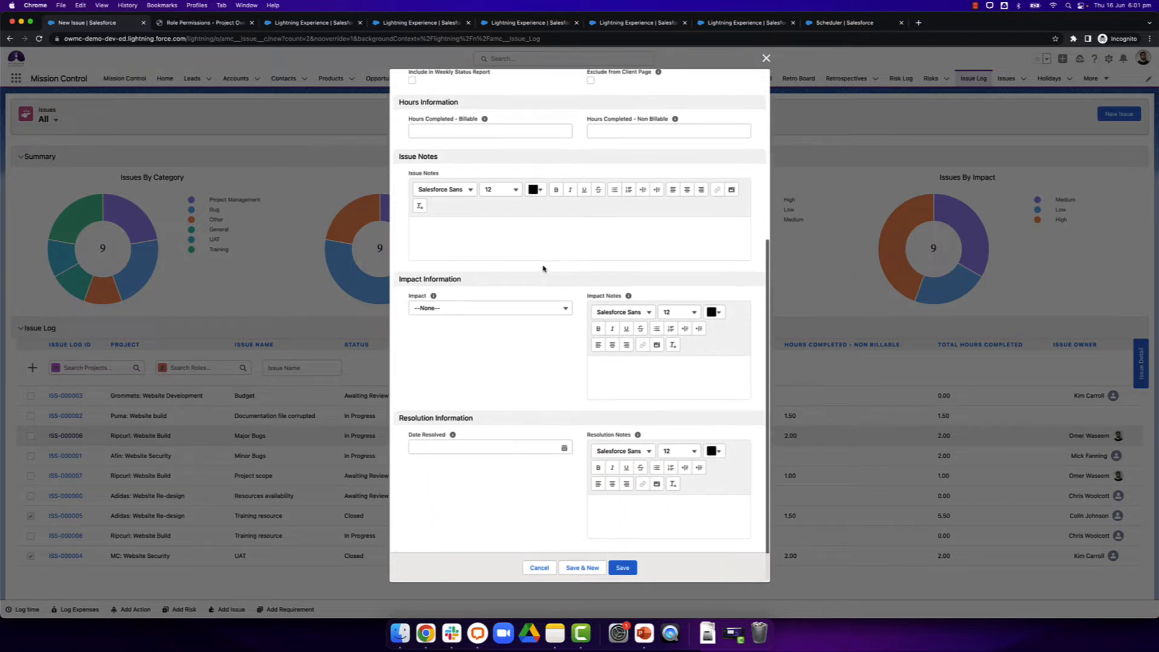
click(471, 245)
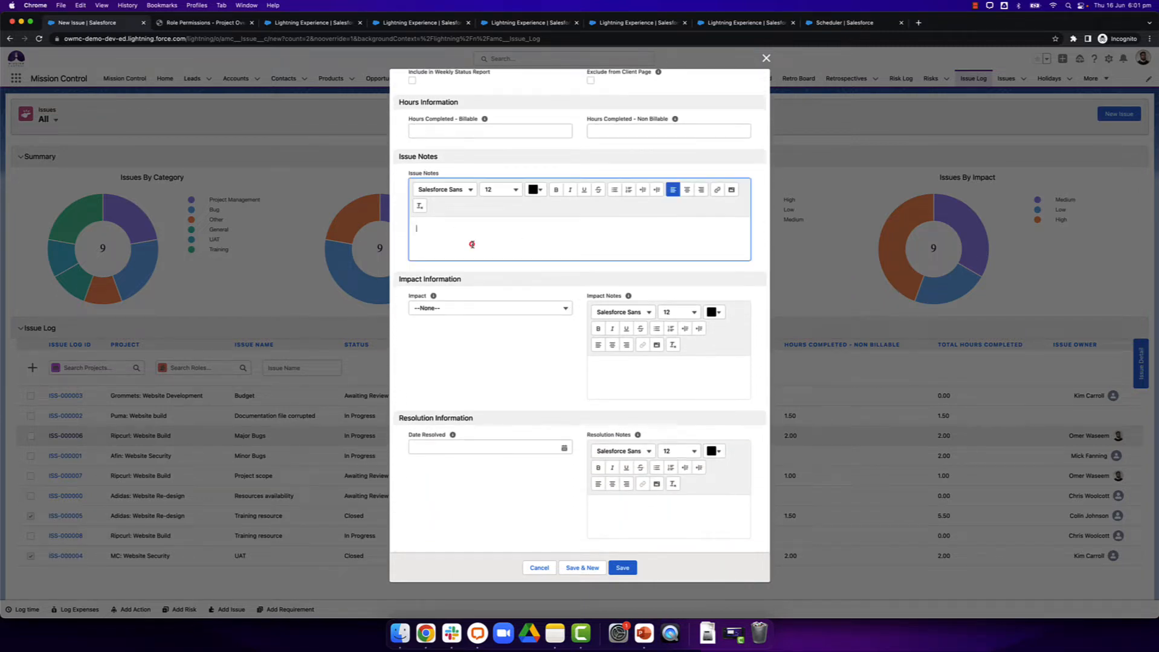
click(433, 311)
click(639, 382)
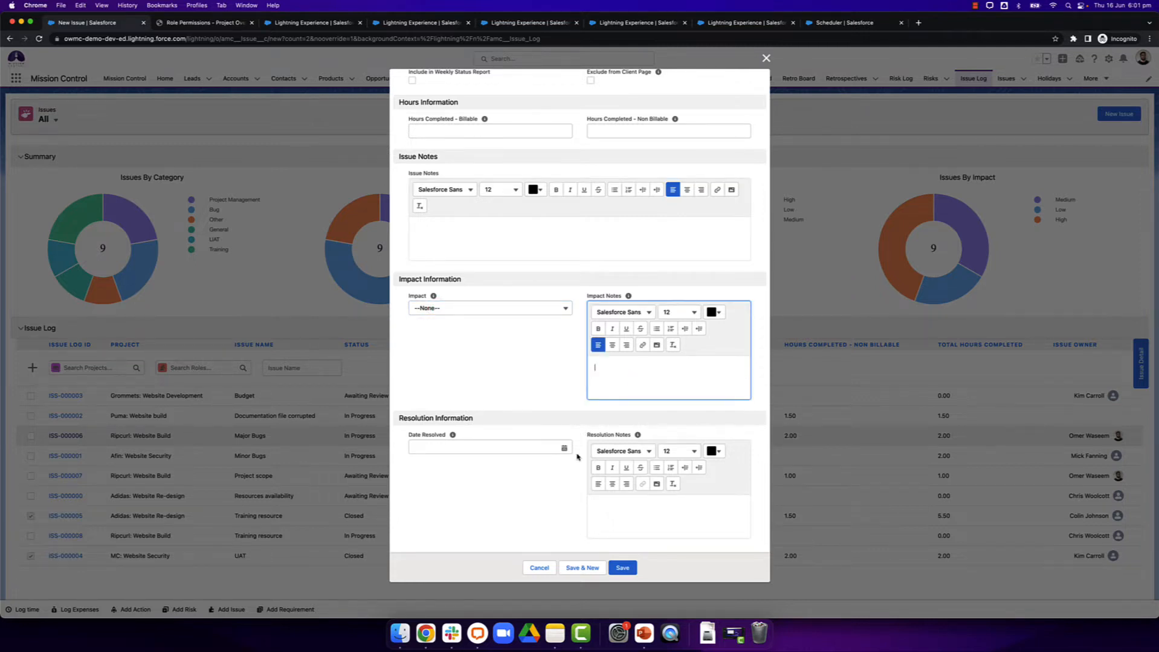
scroll(576, 457, up, 10)
click(549, 567)
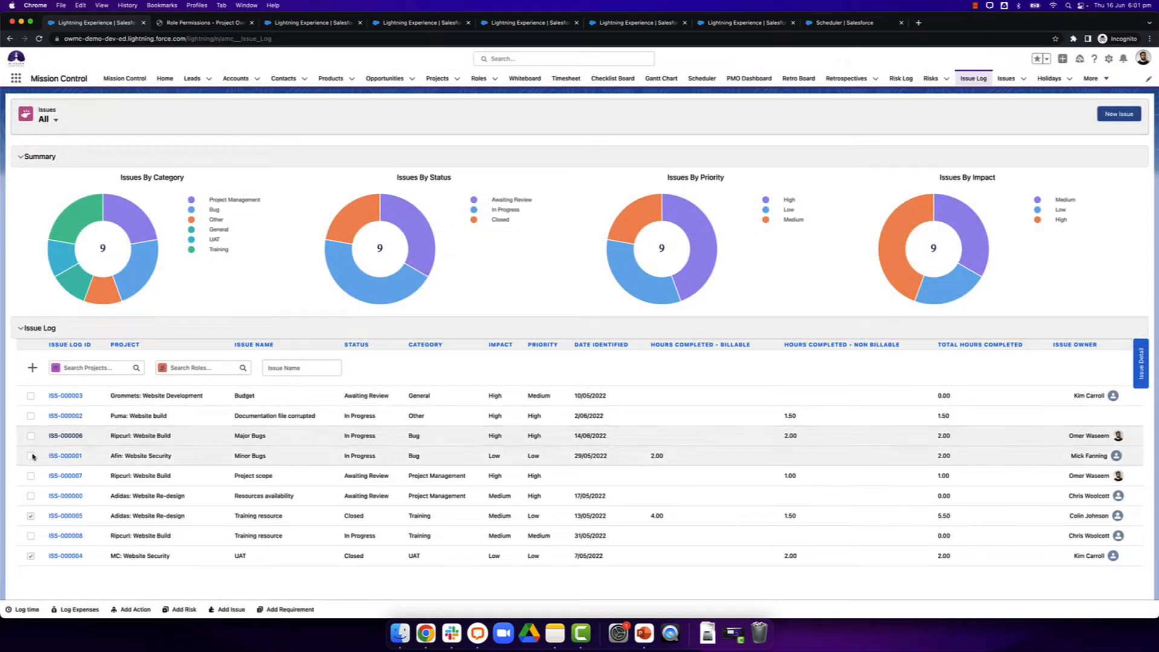
Step: Show the details of the Documentation file corrupted issue in the issue detail pane
click(197, 414)
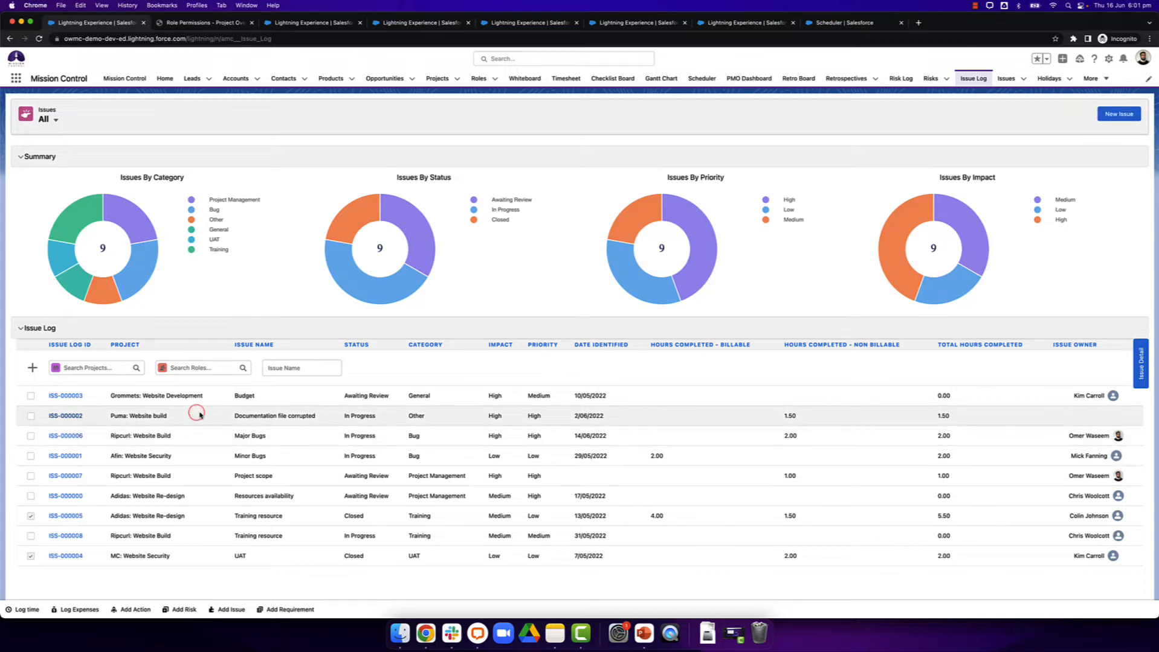
click(1141, 361)
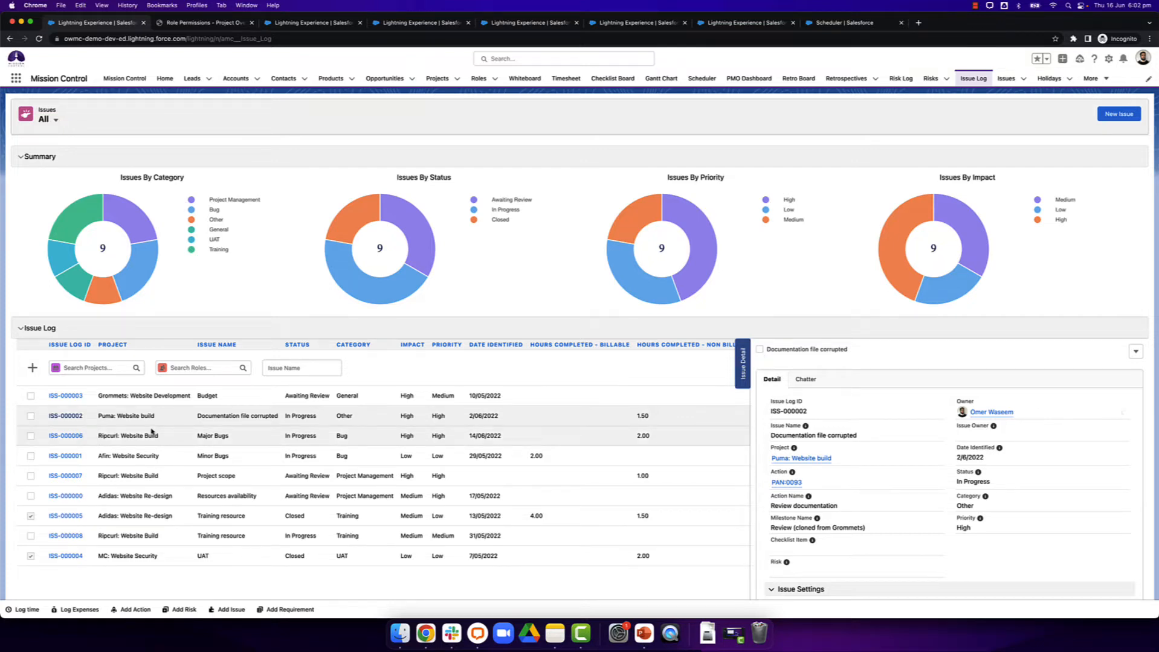
Step: Quick-add an issue named Budget issues for the Aprika: Website Build project, with a team member's role as issue owner
click(96, 368)
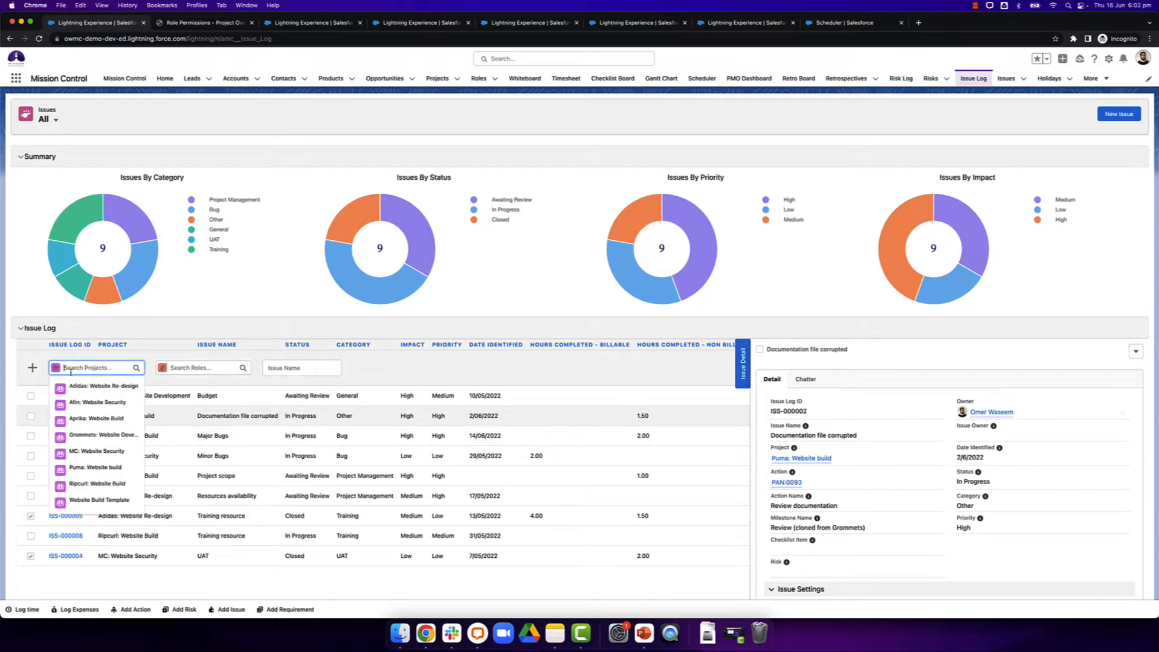
click(104, 418)
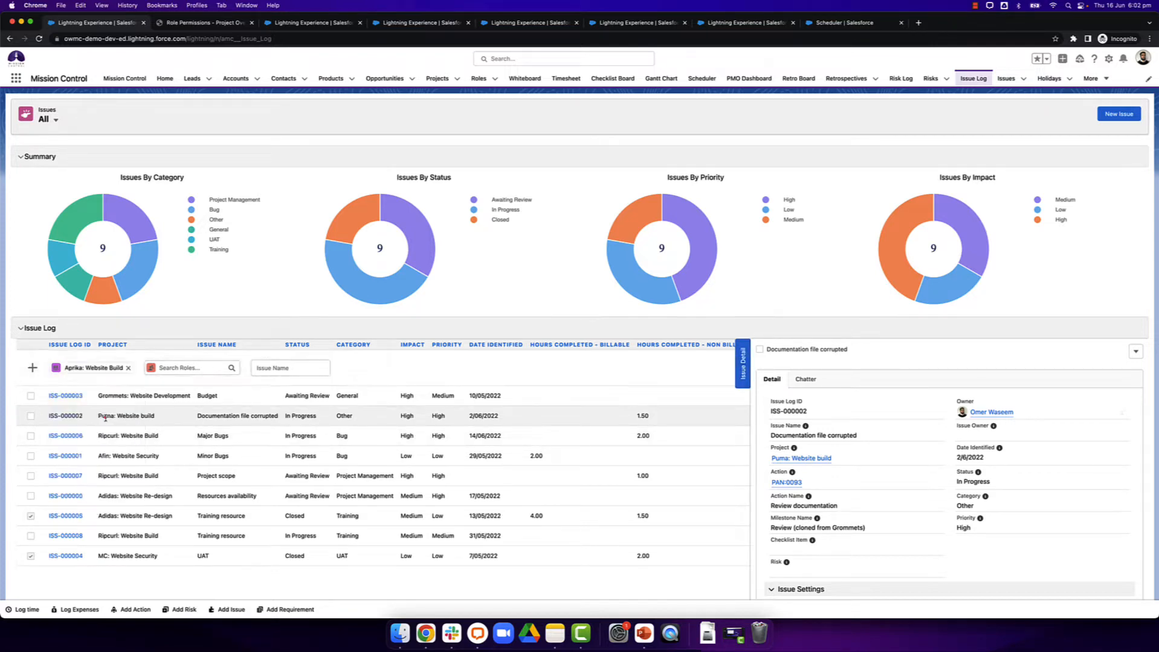
click(185, 371)
click(183, 430)
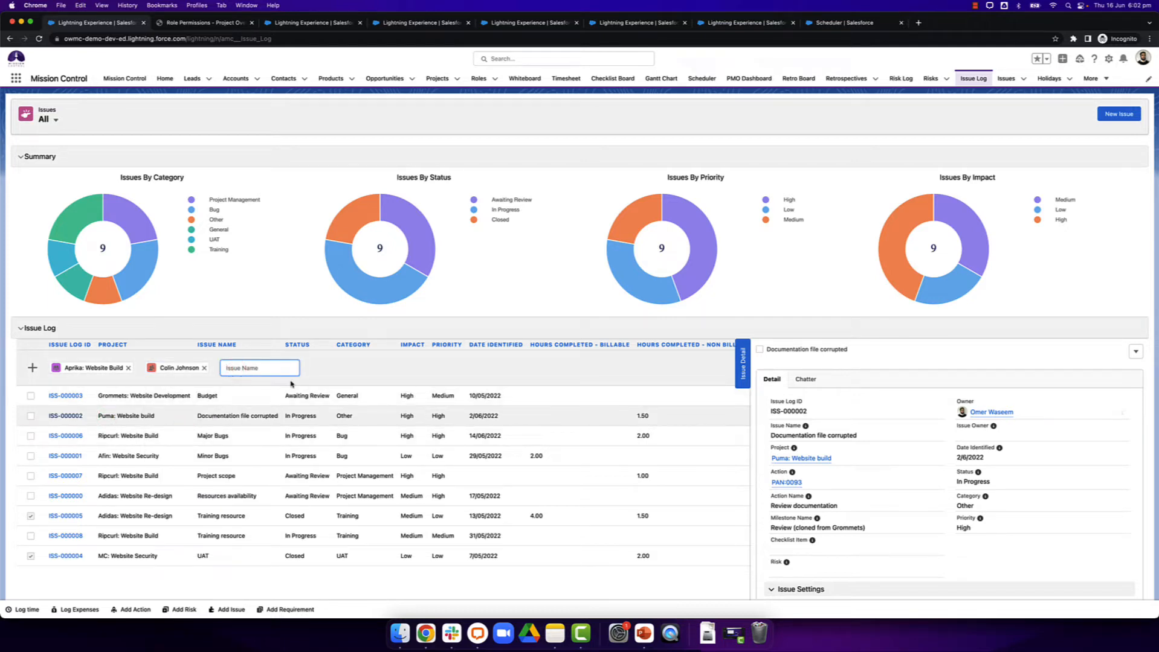
text(Budget issues)
click(33, 369)
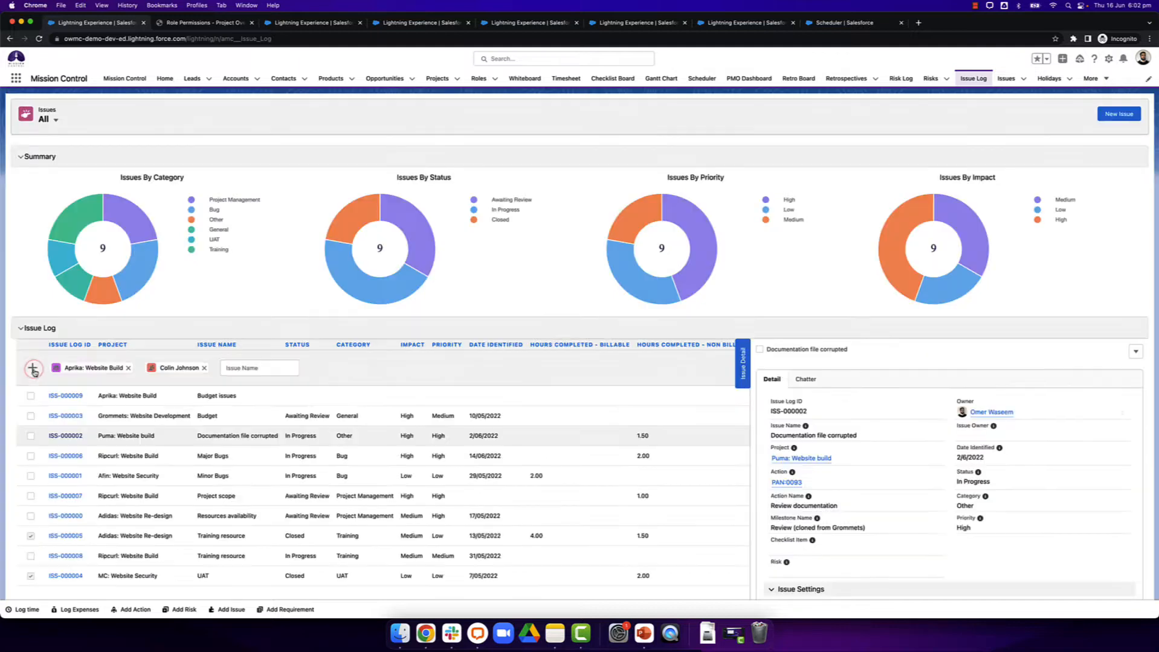
Step: Edit the Budget issues record, setting its status to Awaiting Review, category to Other and priority to Medium
double_click(194, 401)
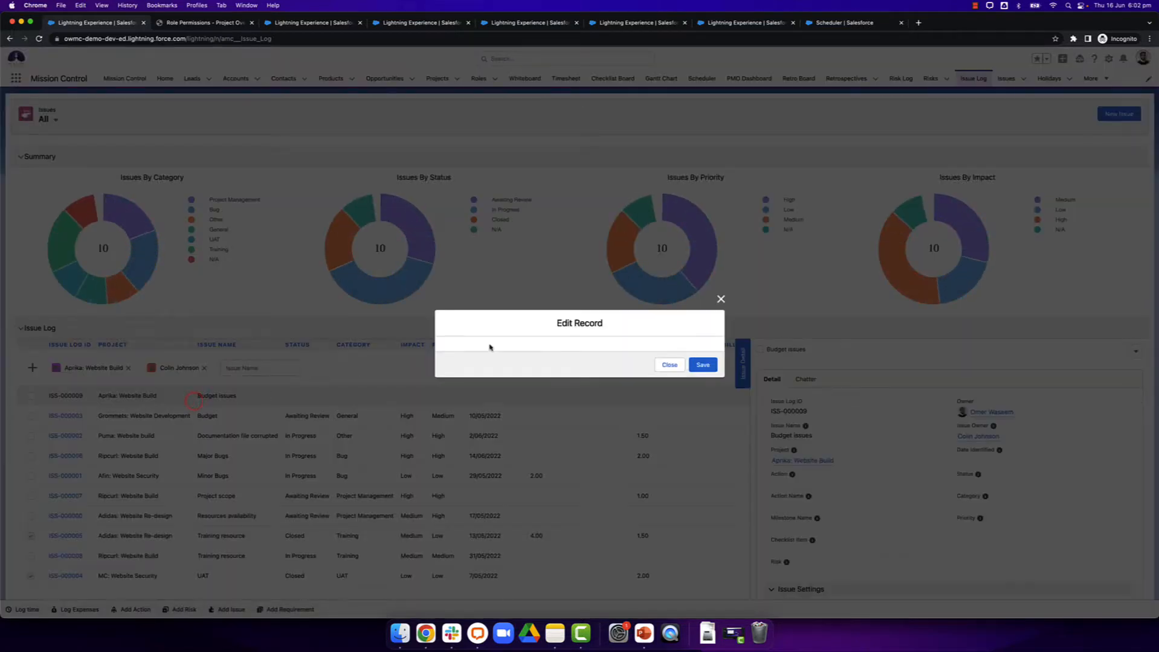
click(614, 260)
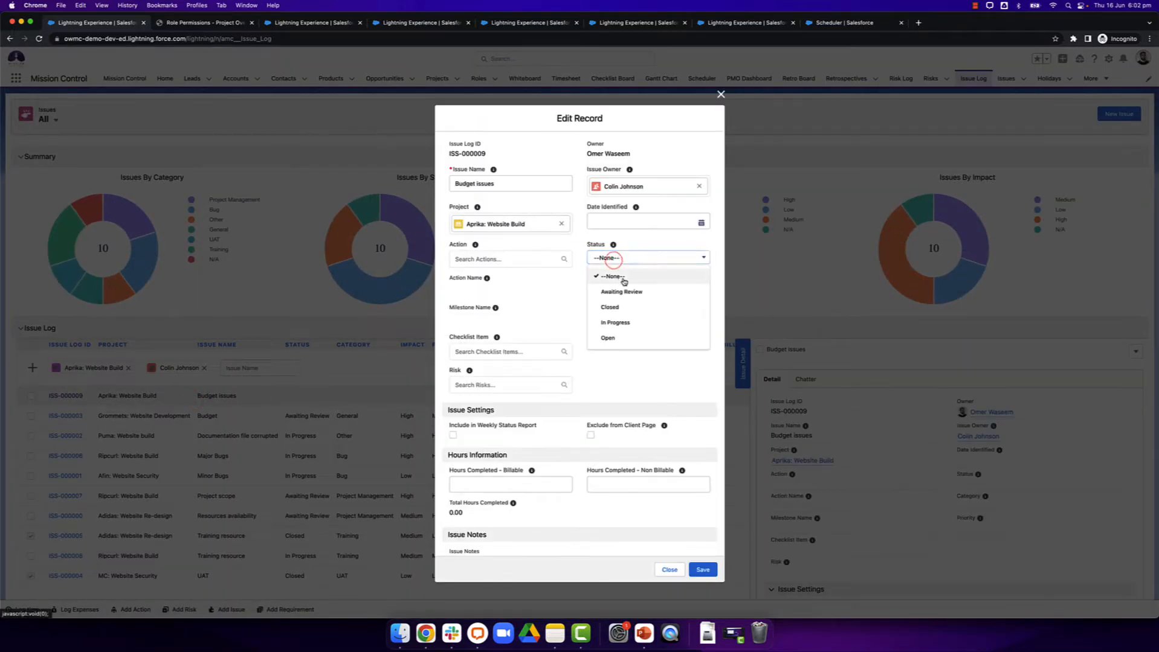
click(625, 296)
click(624, 292)
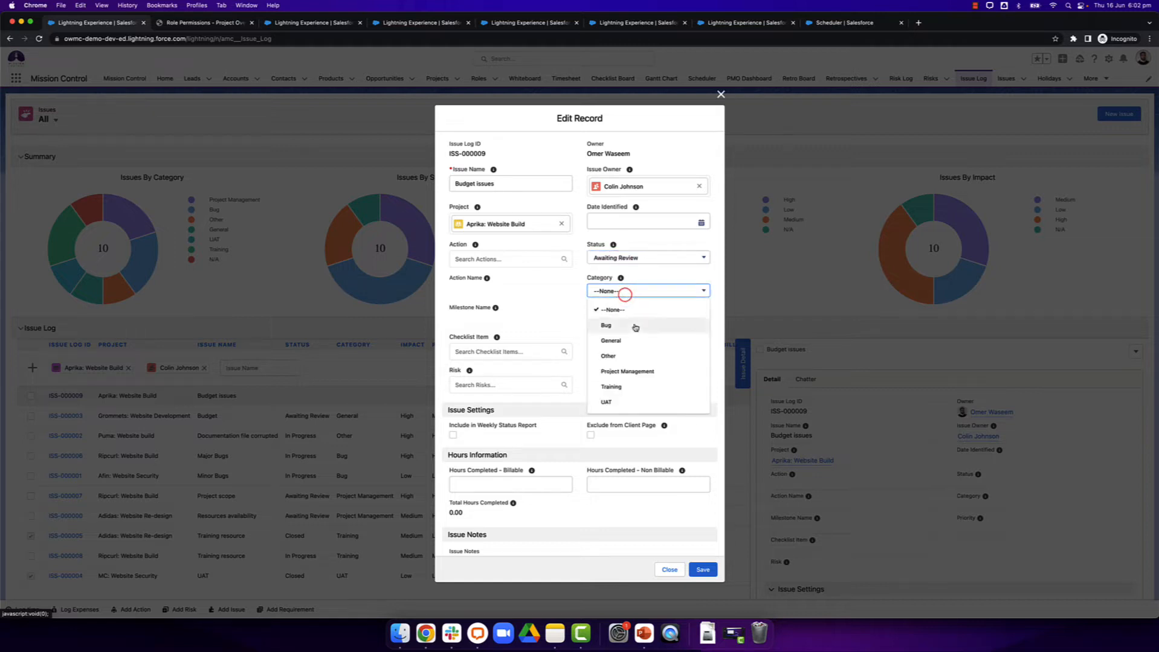
click(626, 357)
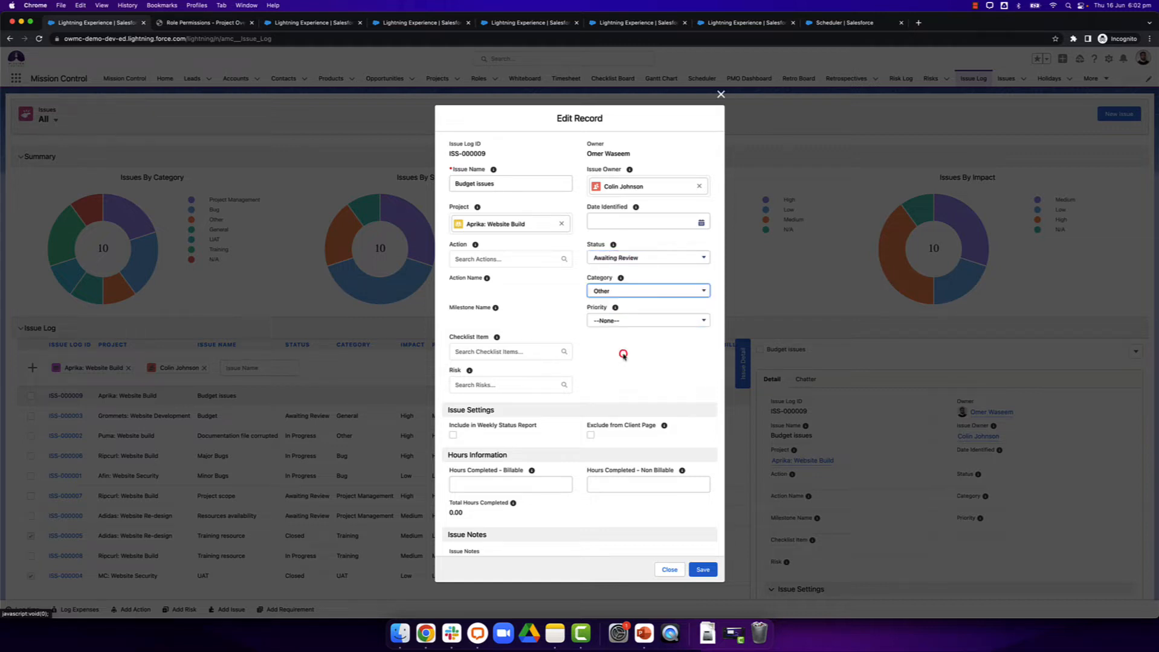
click(606, 320)
click(611, 369)
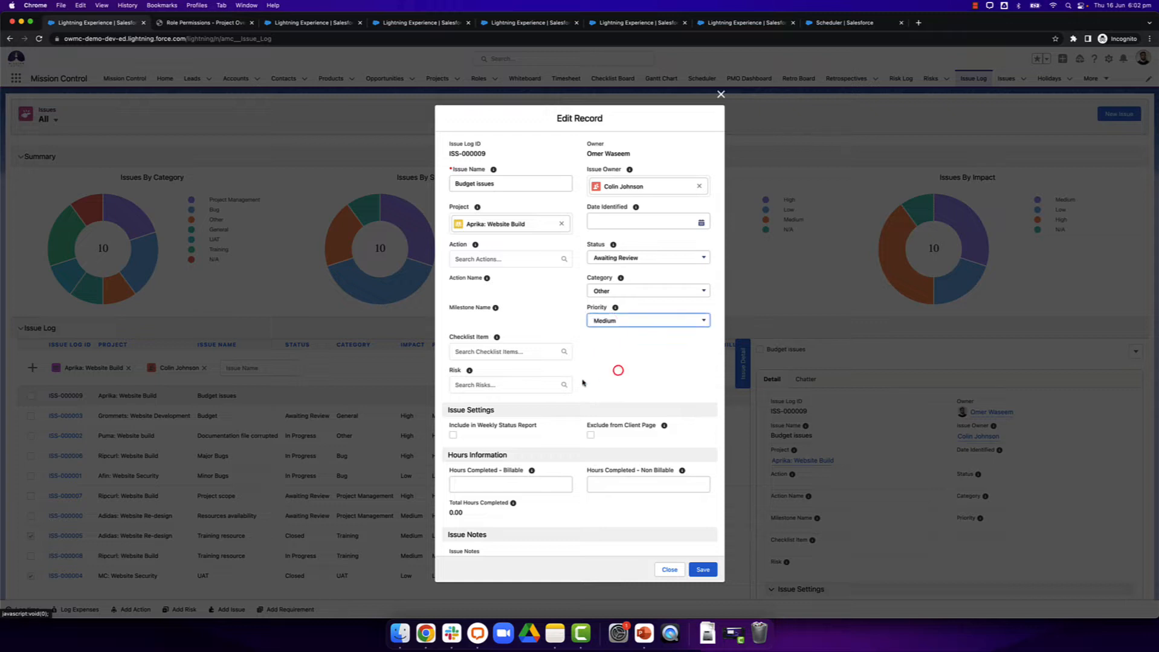
Step: Set the issue's Date Identified to 15/06/2022 and include it in the weekly status report
scroll(613, 372, down, 3)
scroll(582, 382, up, 3)
click(655, 218)
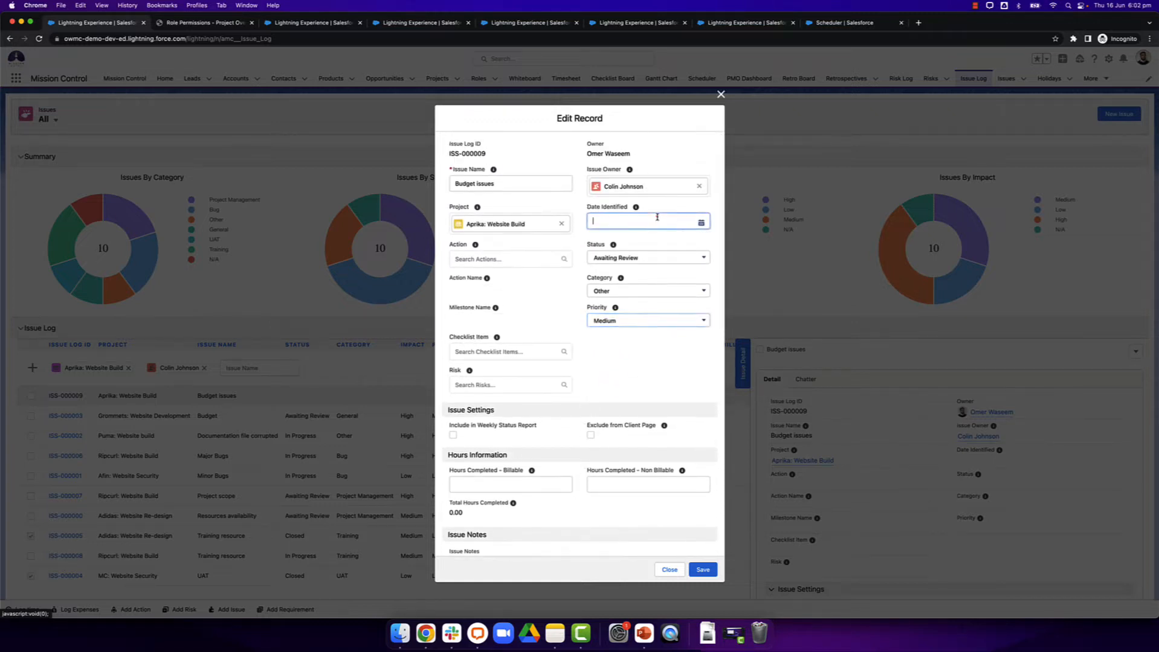
click(644, 309)
scroll(610, 317, down, 4)
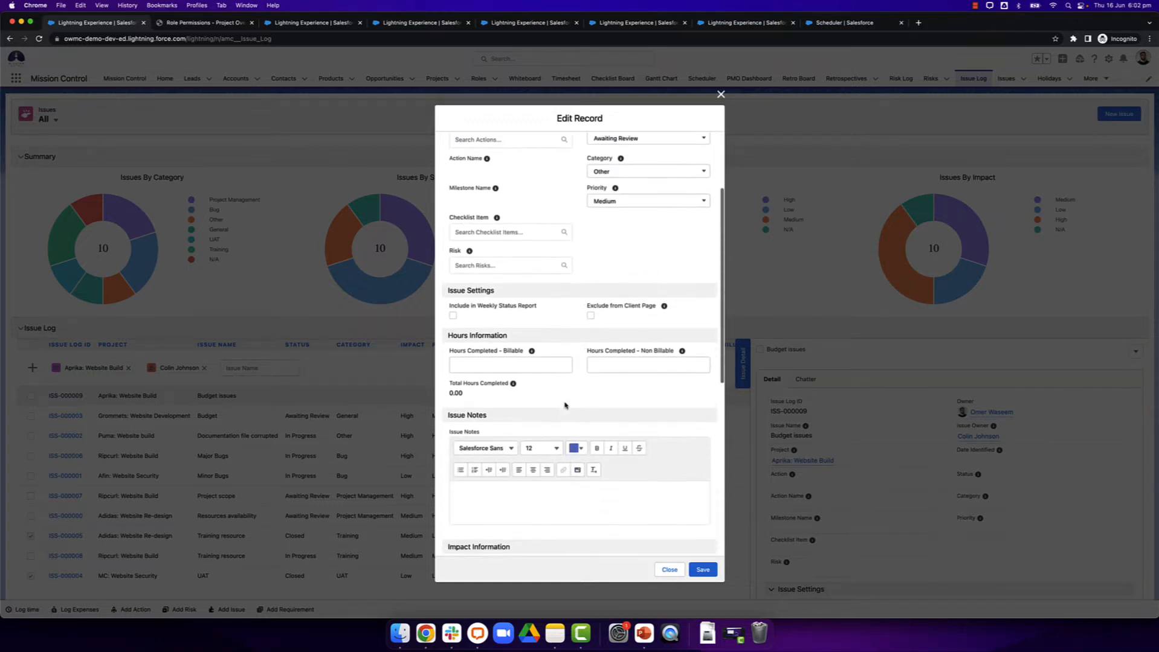
click(452, 311)
Step: Enter 2 non-billable hours completed for the Budget issues record
scroll(595, 334, down, 4)
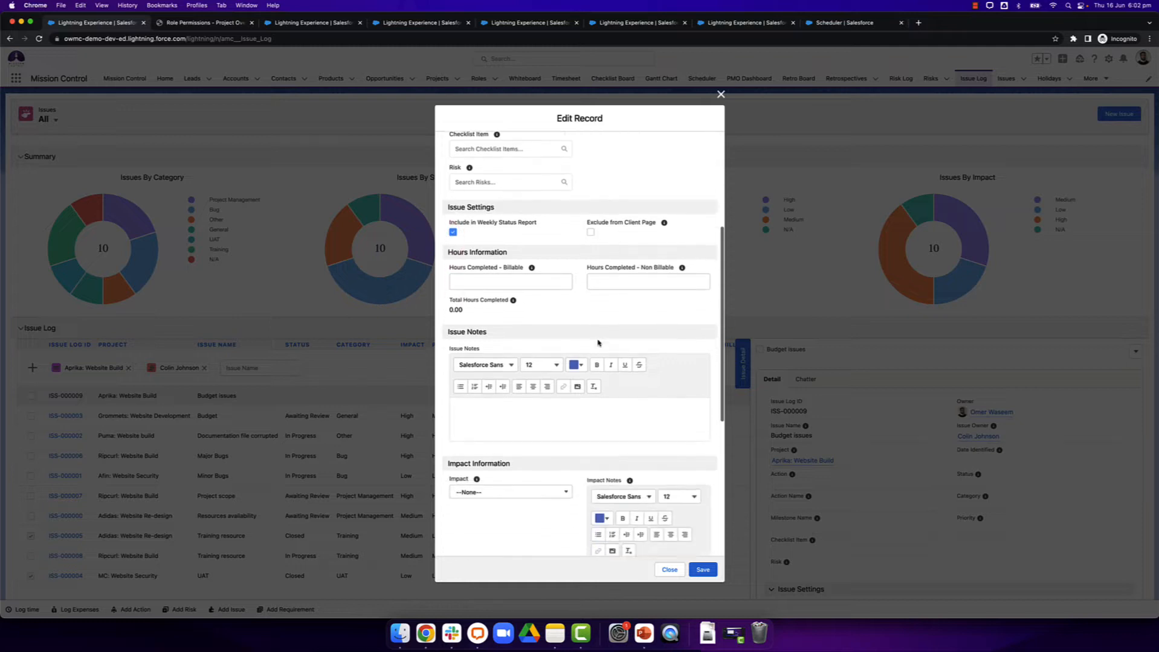
click(655, 246)
text(2)
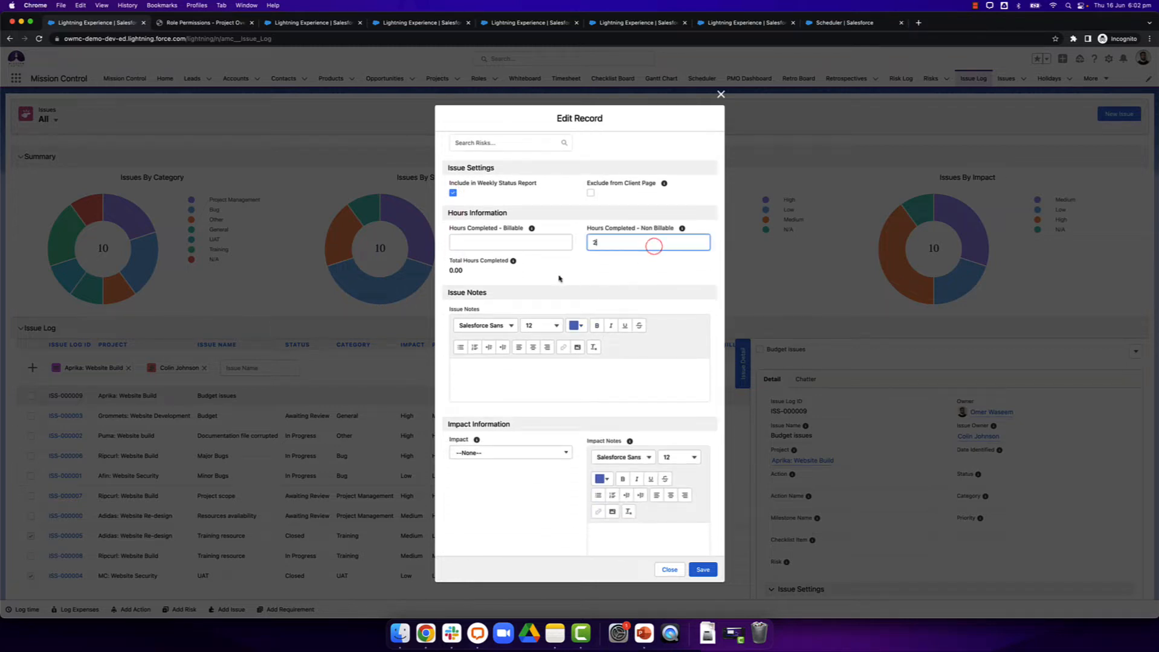
Step: Set the issue's impact to High and save the Budget issues record
scroll(571, 291, down, 2)
scroll(570, 291, down, 2)
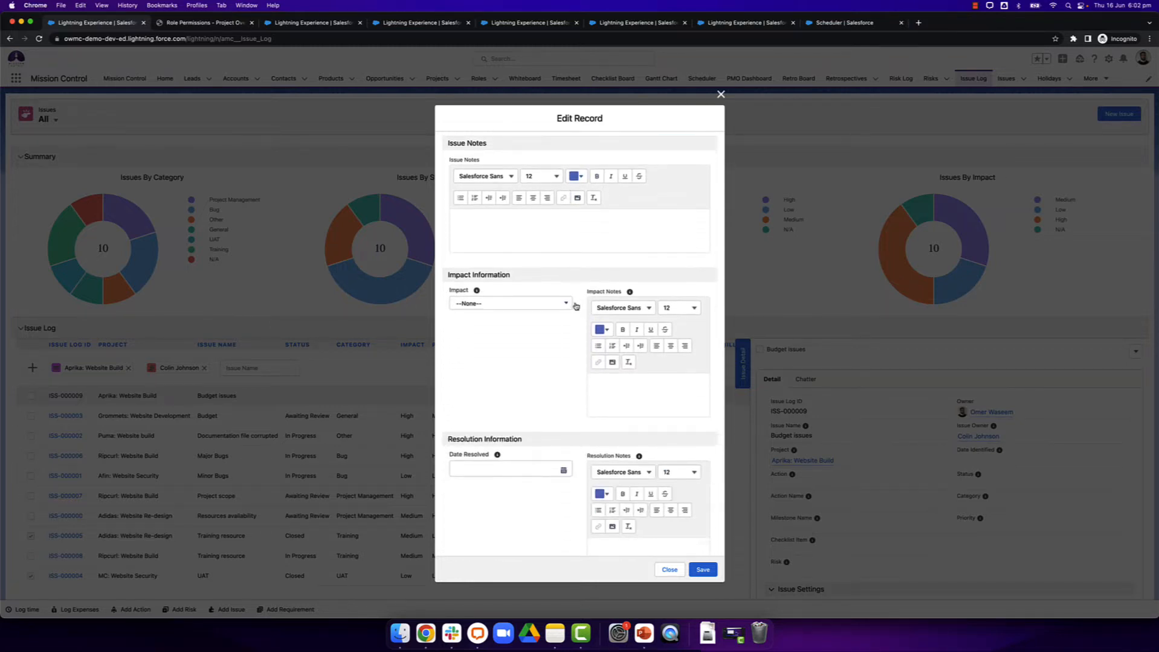
click(567, 303)
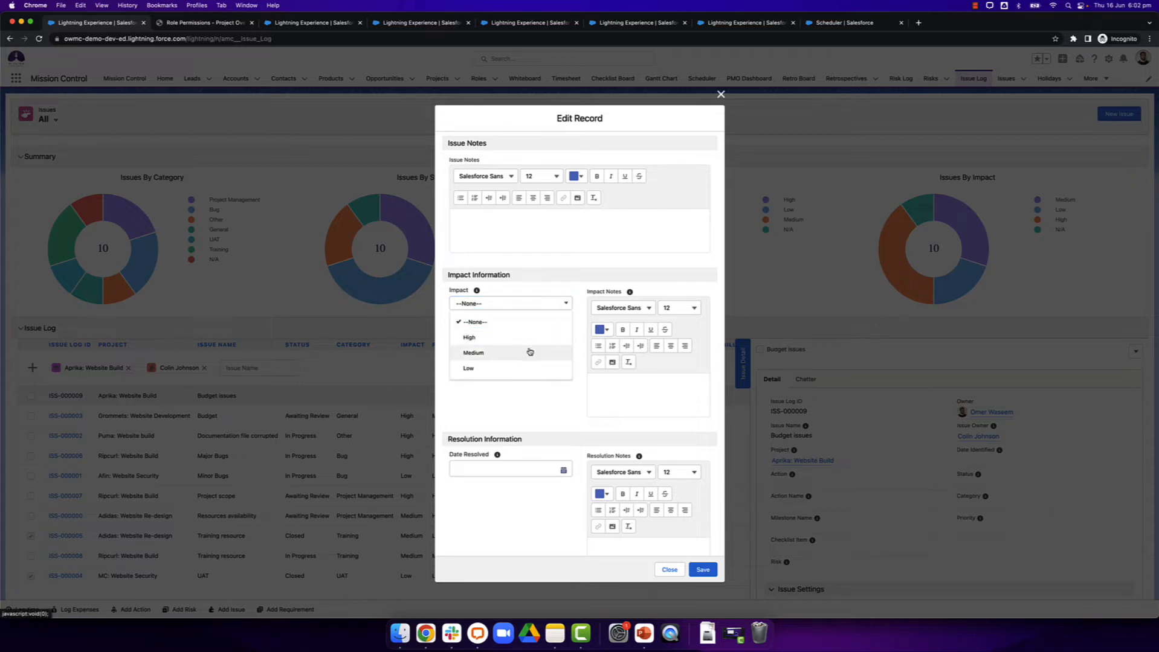
click(528, 337)
scroll(566, 388, down, 2)
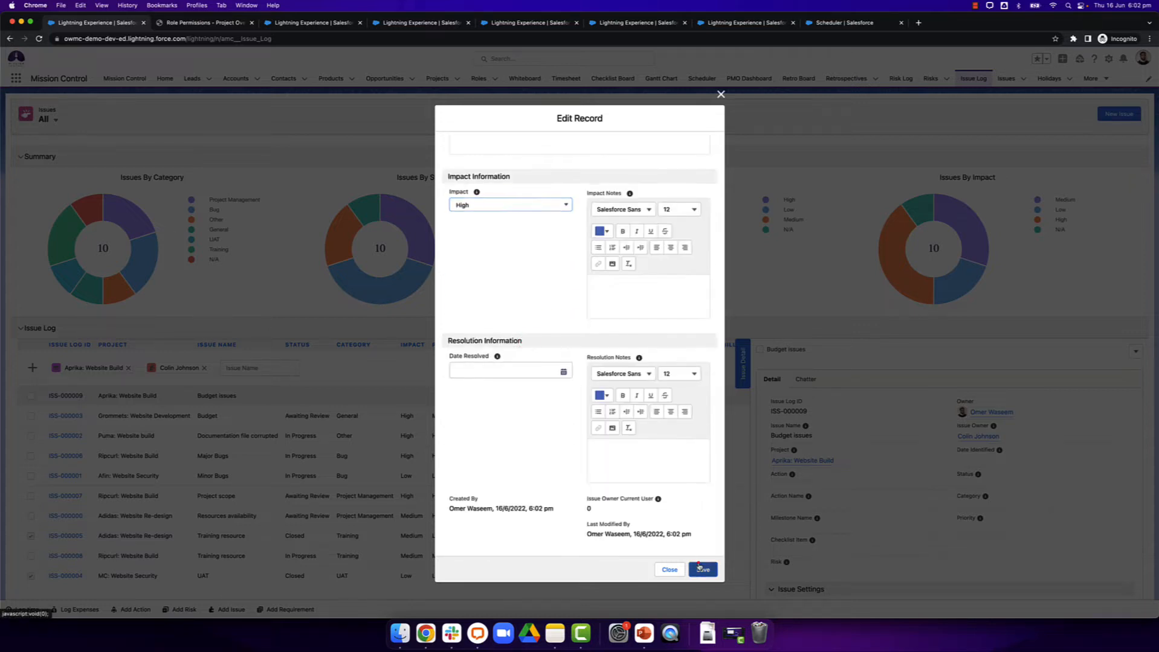
click(699, 568)
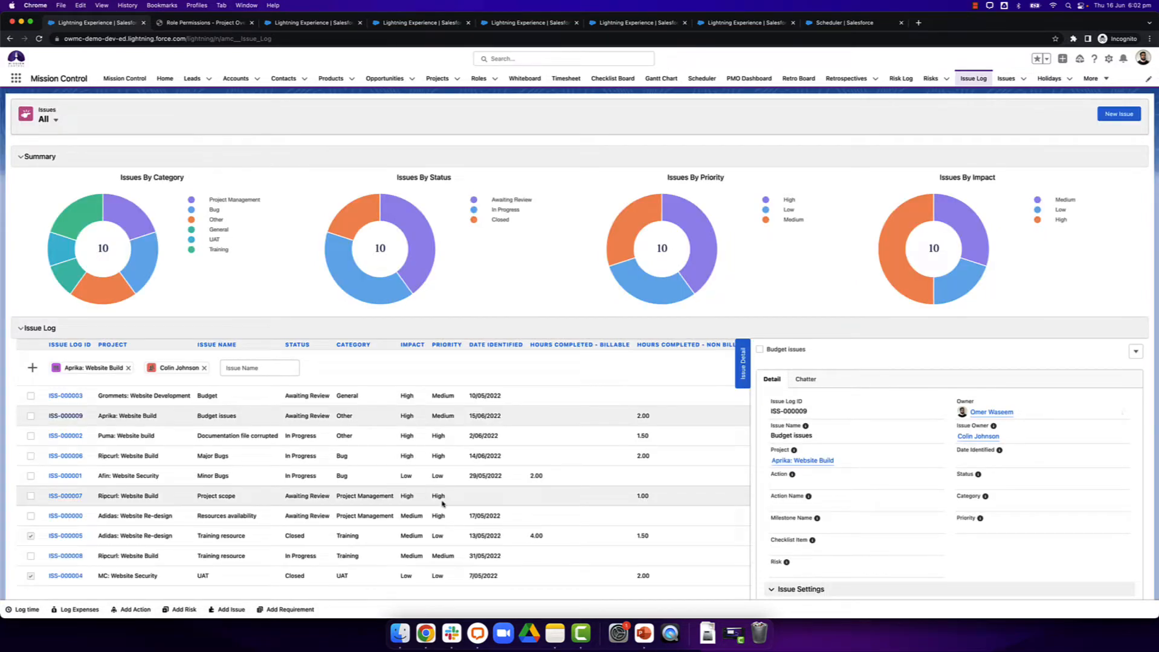
Step: Open the Add Issue quick-entry form to view its fields, and minimize it without entering anything
click(230, 610)
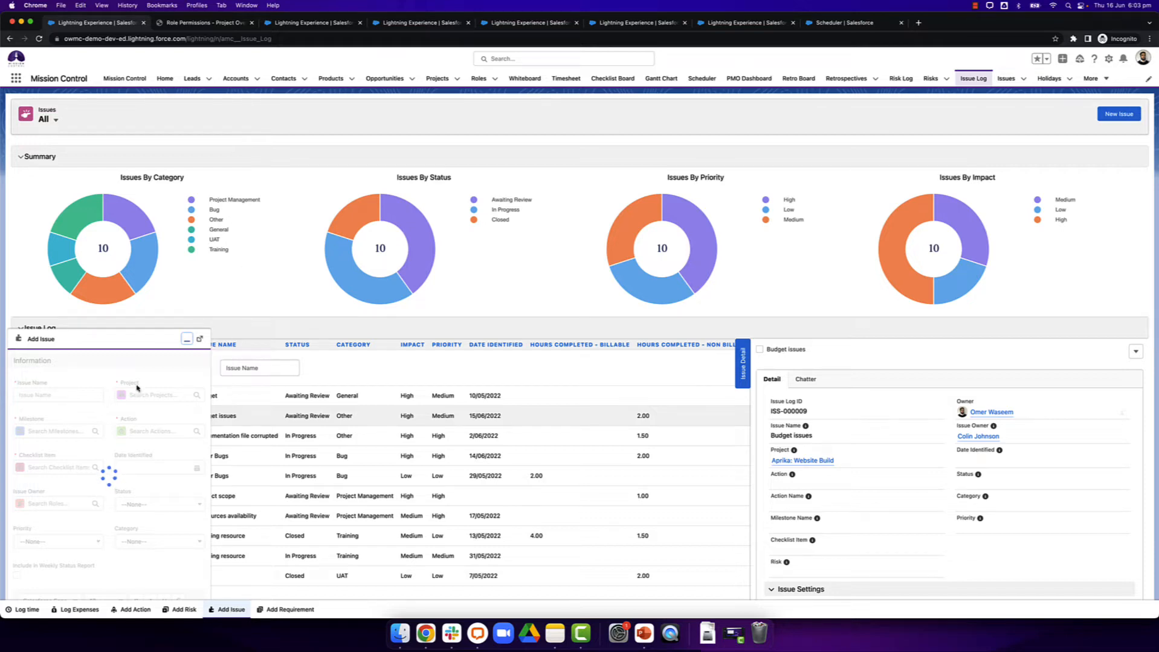
click(87, 396)
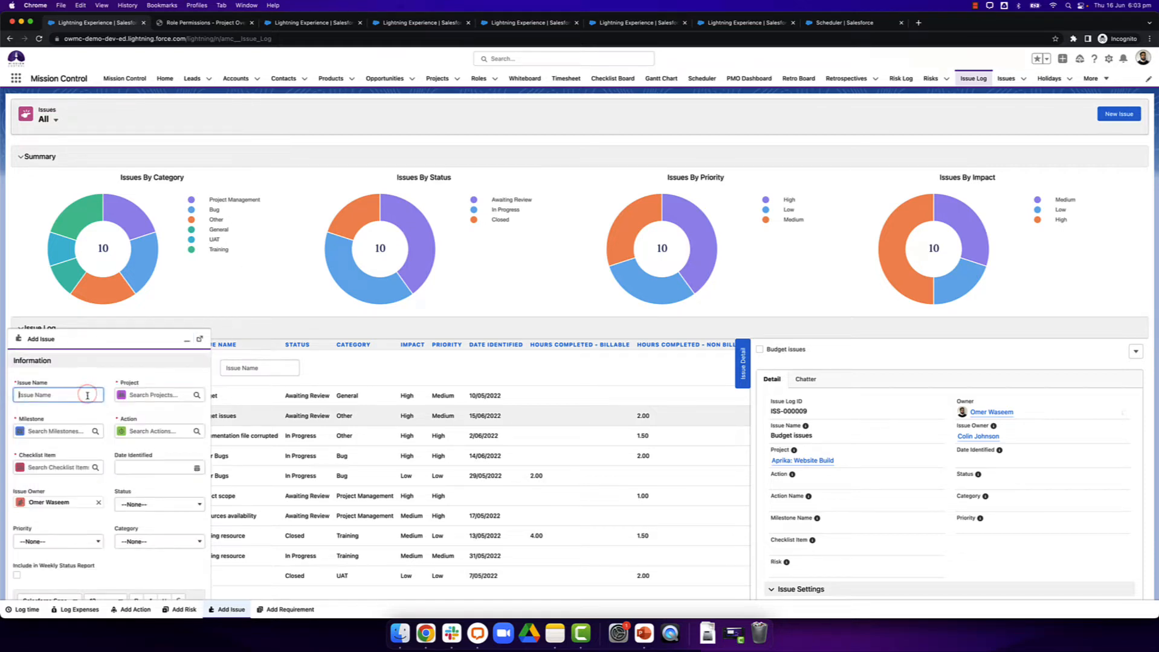
click(186, 343)
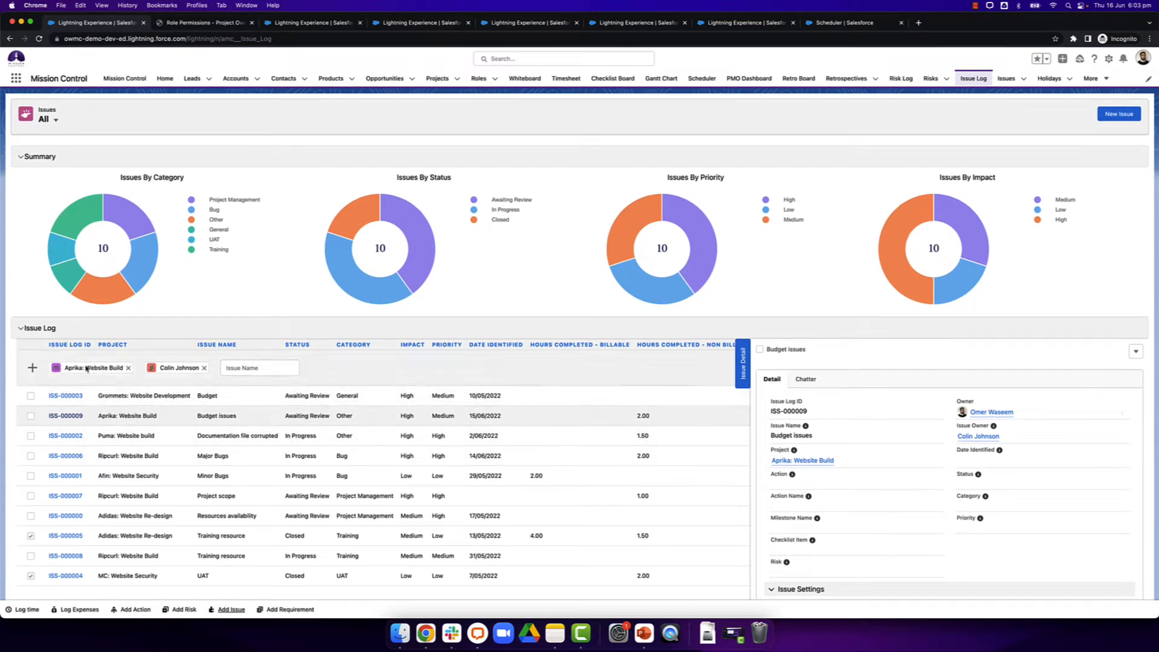
Step: Sort the issue log by Issue Log ID in ascending and descending order, by Project, and finally by Issue Name
click(71, 343)
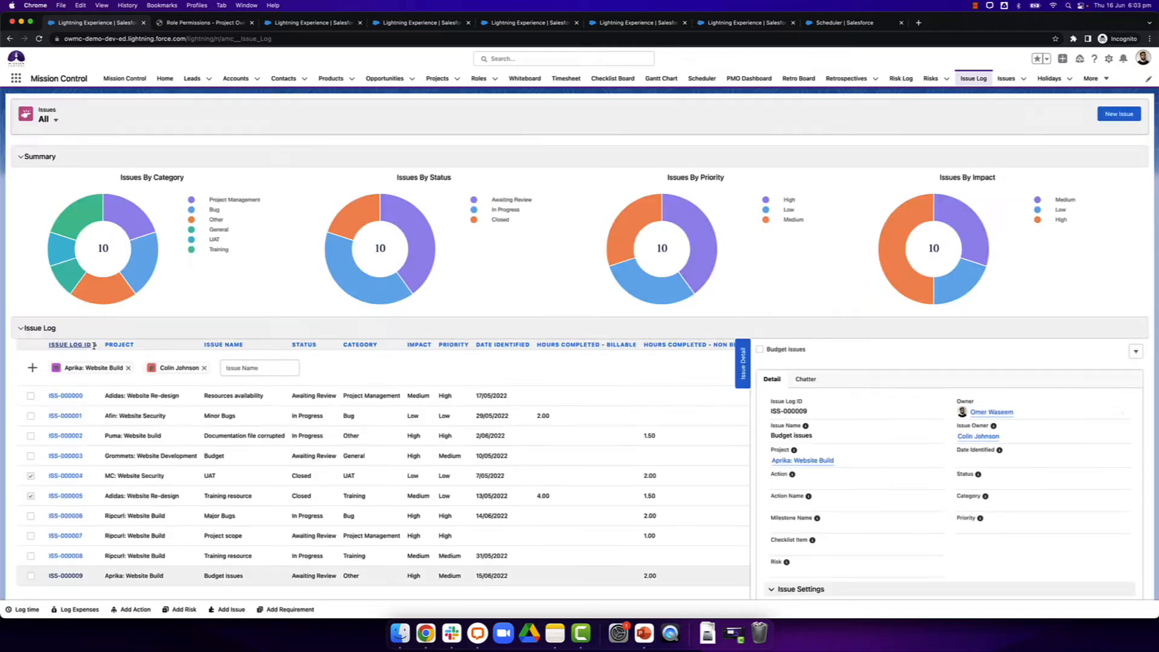
click(87, 346)
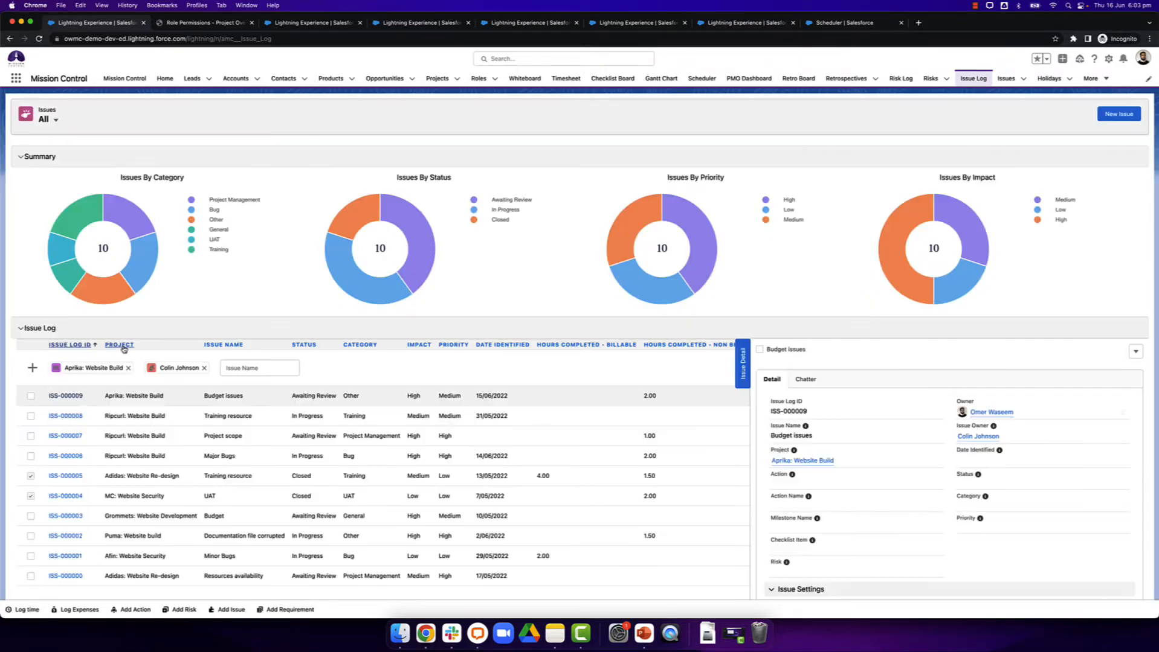
click(120, 345)
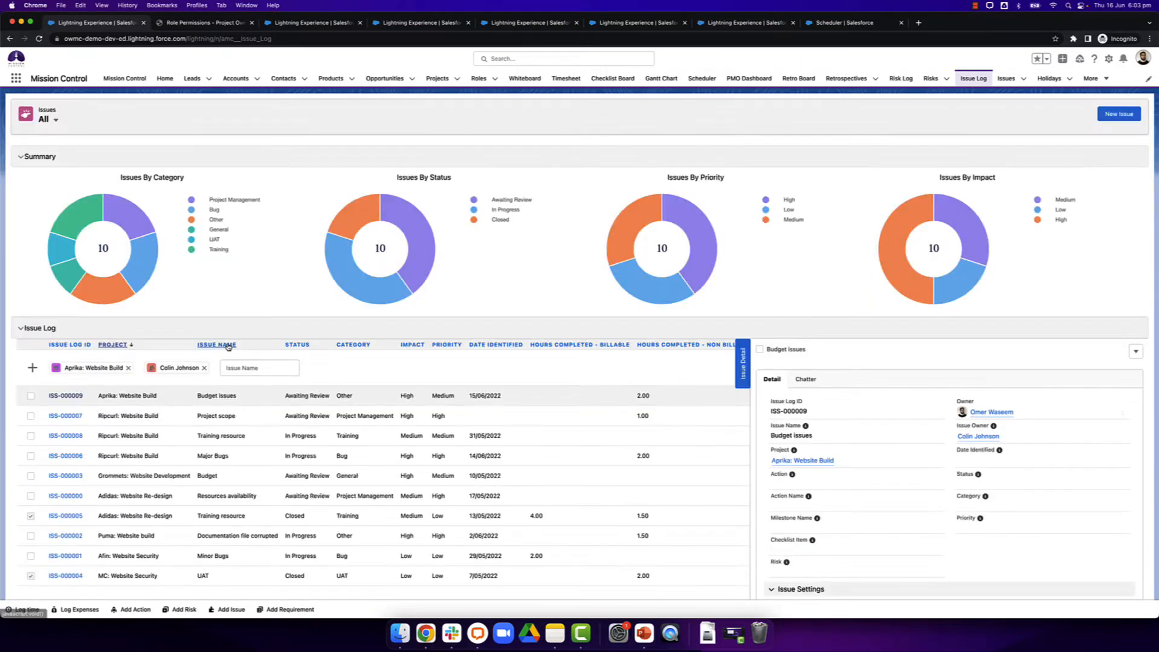
click(227, 345)
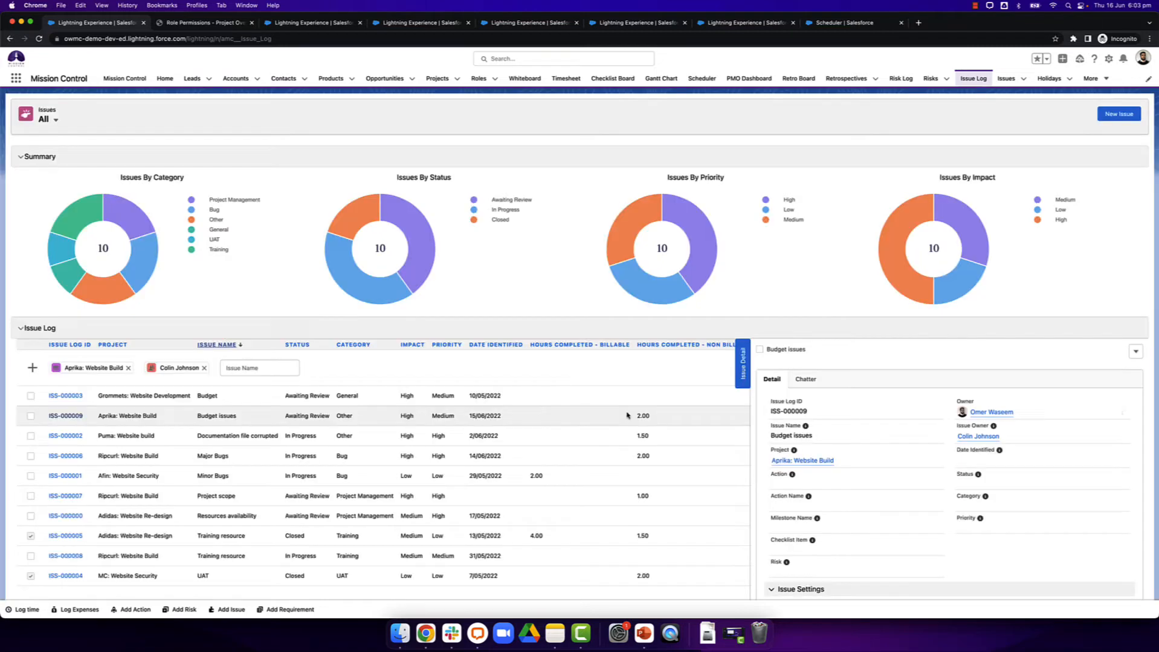
Step: Hide and reshow the issue detail pane, view the Budget issues Chatter feed, and hide the pane again
click(743, 365)
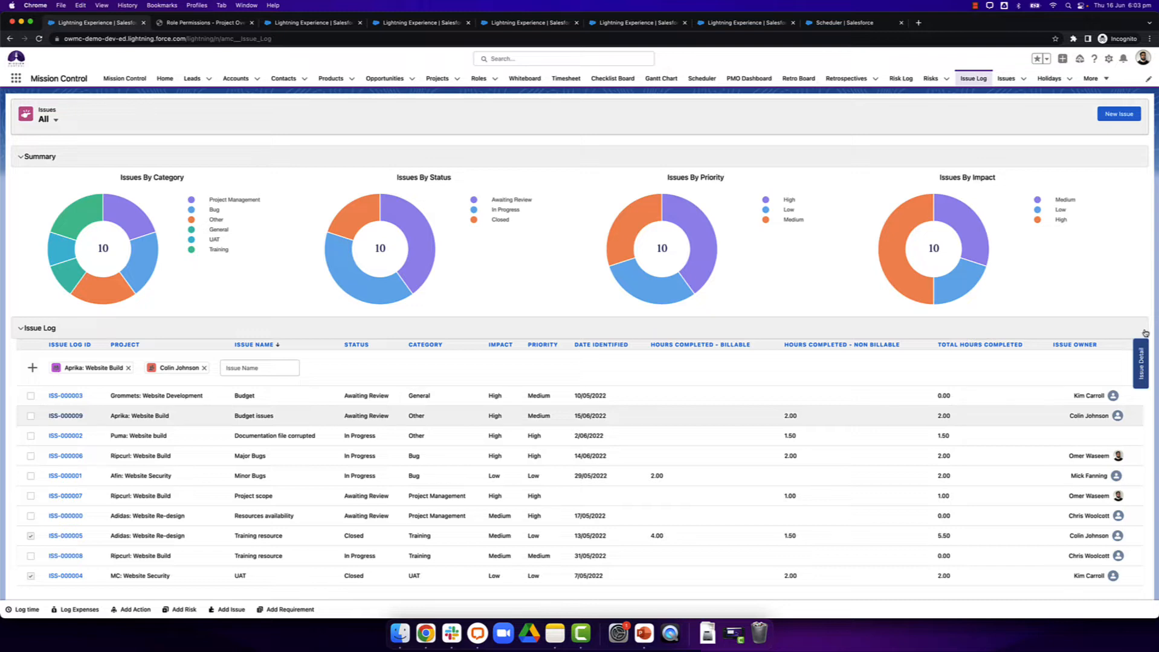
click(1138, 358)
click(803, 382)
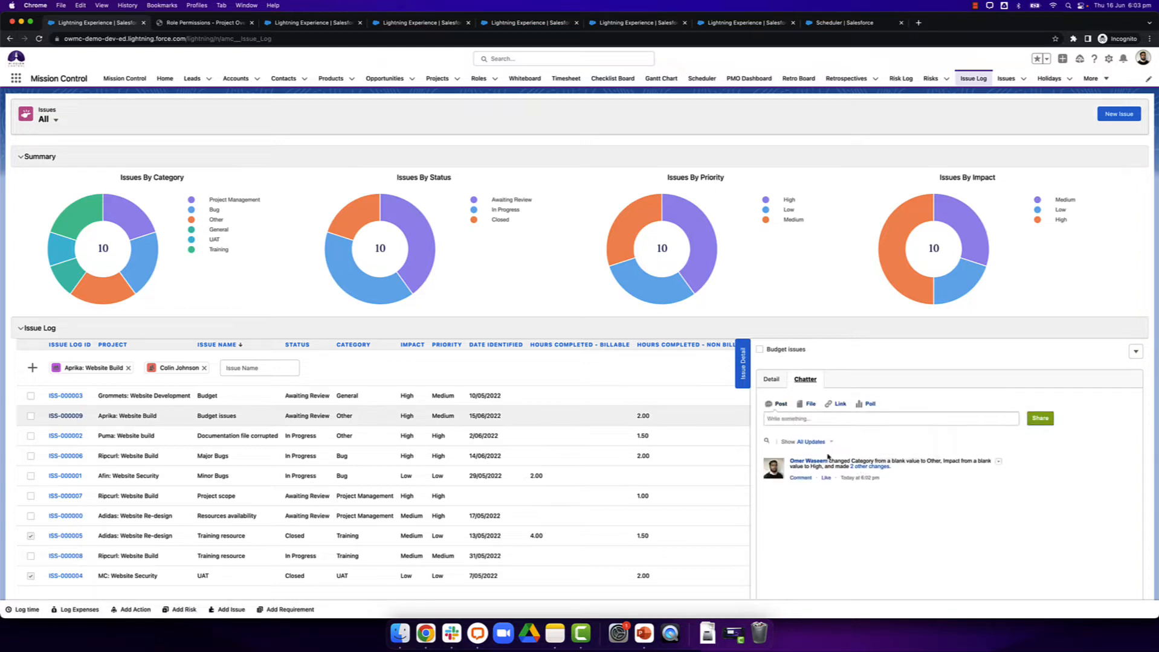
click(772, 379)
click(743, 359)
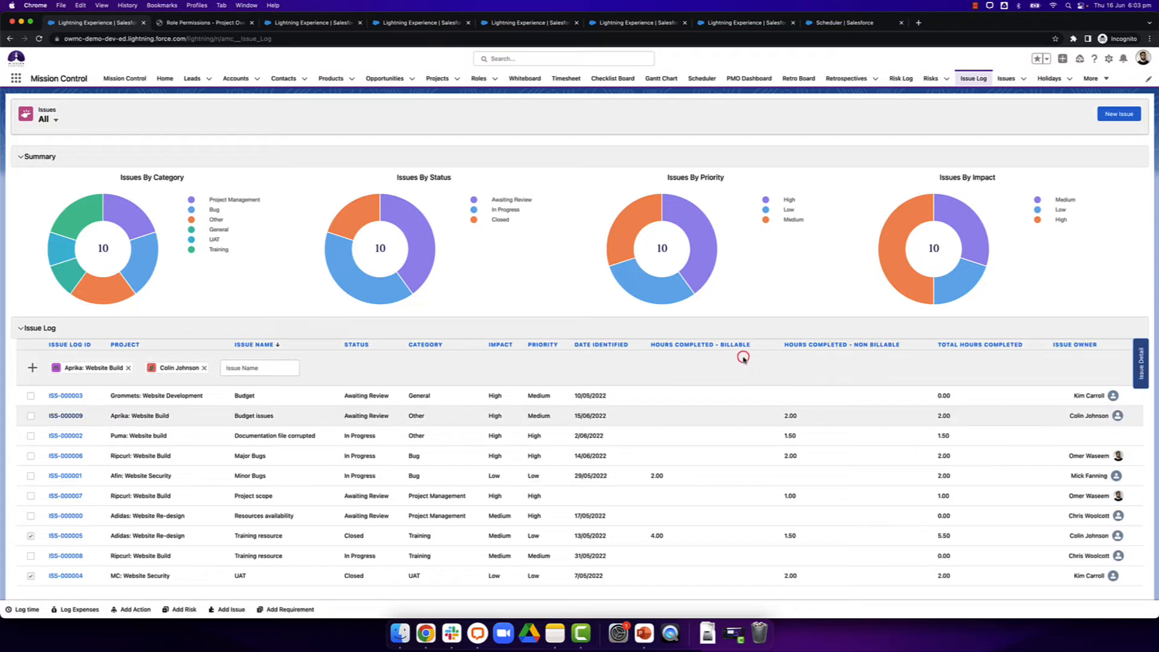
Step: Start a new list view from the Issues list and name it Ripcurl
click(1004, 78)
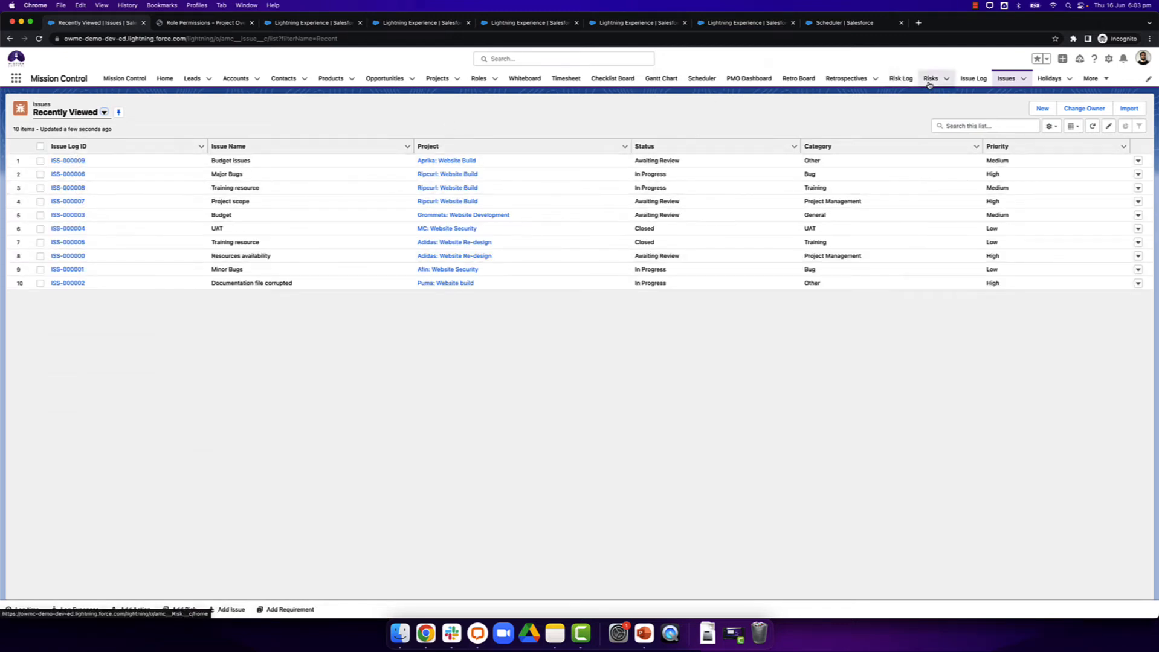
click(105, 113)
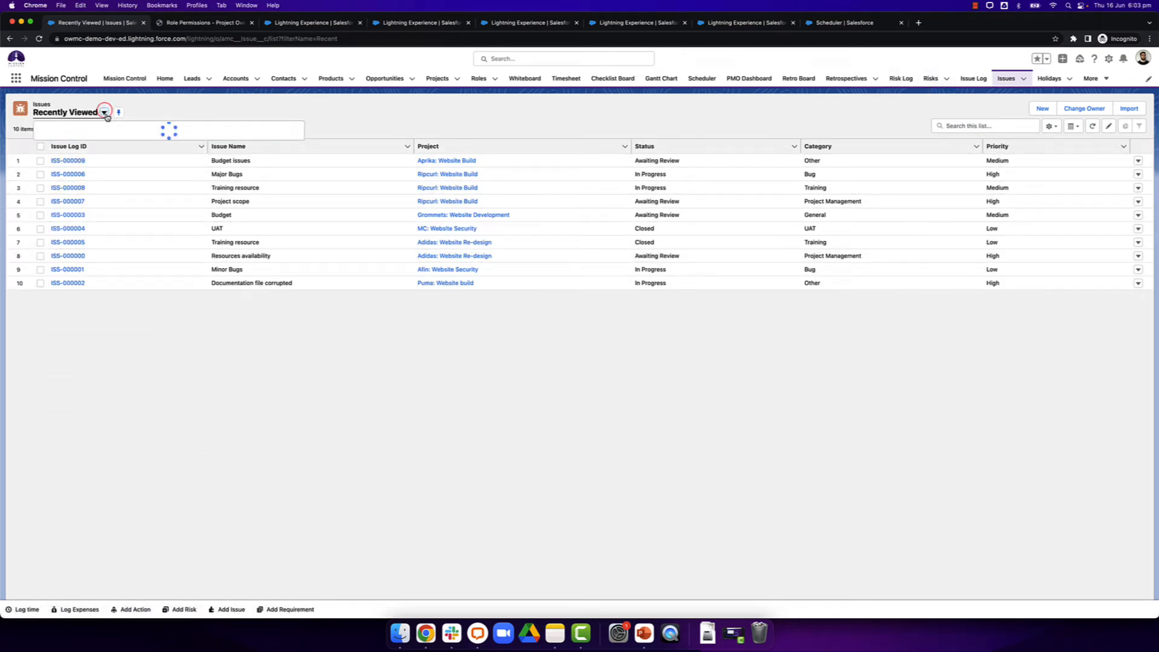
click(1051, 126)
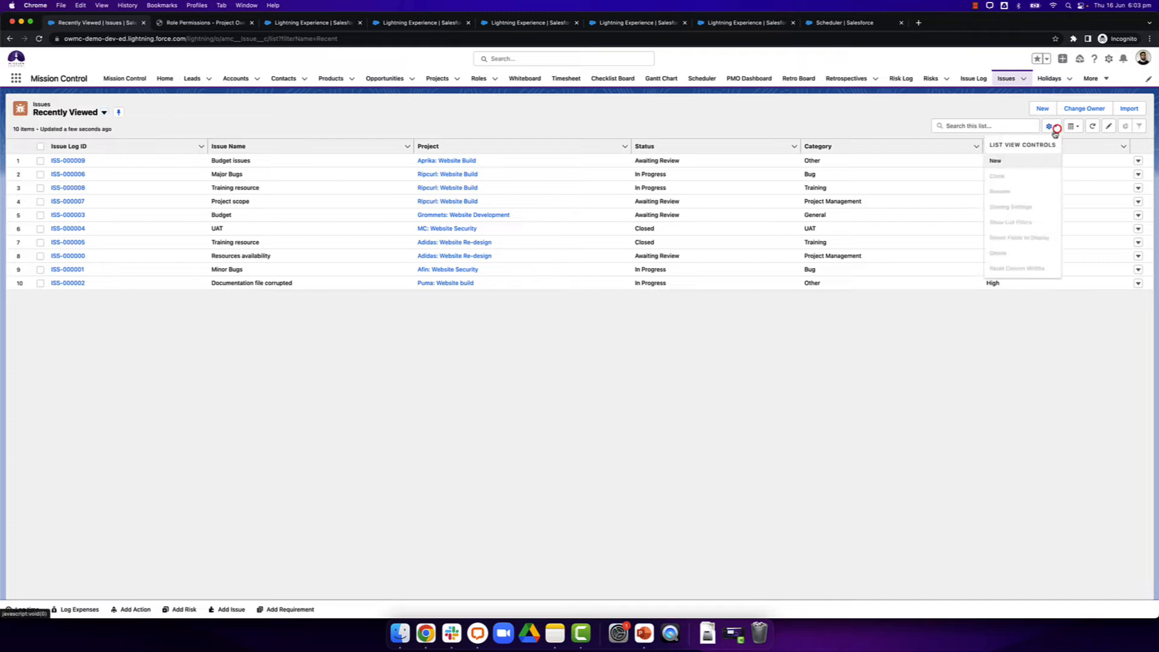
click(1031, 162)
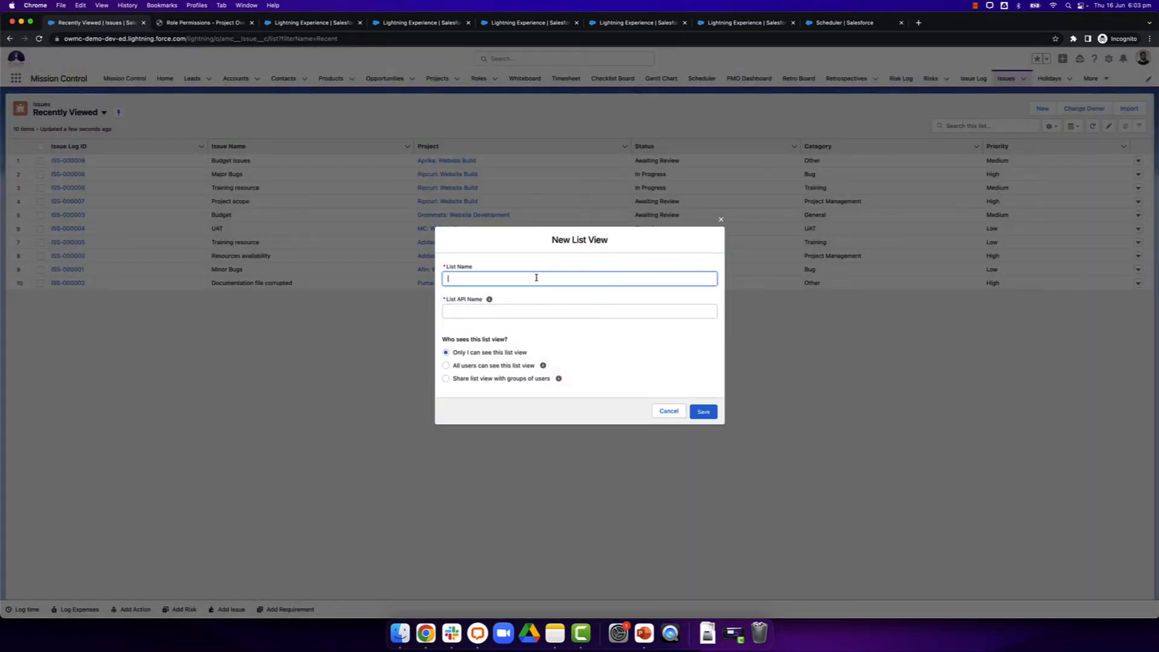
click(535, 277)
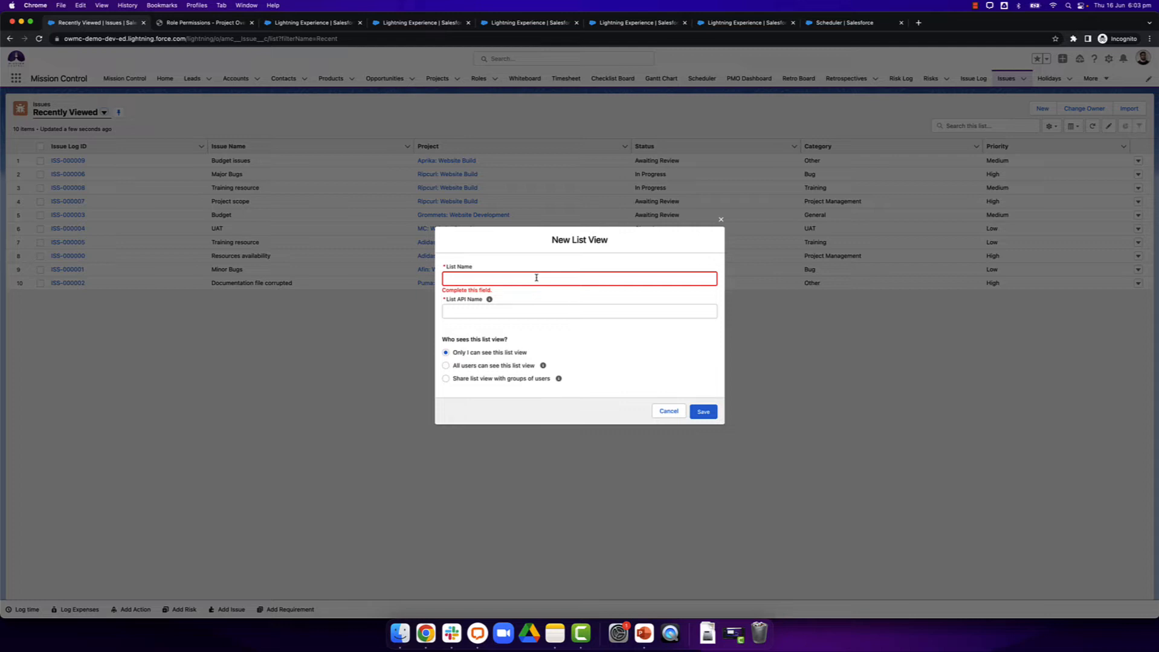
click(536, 277)
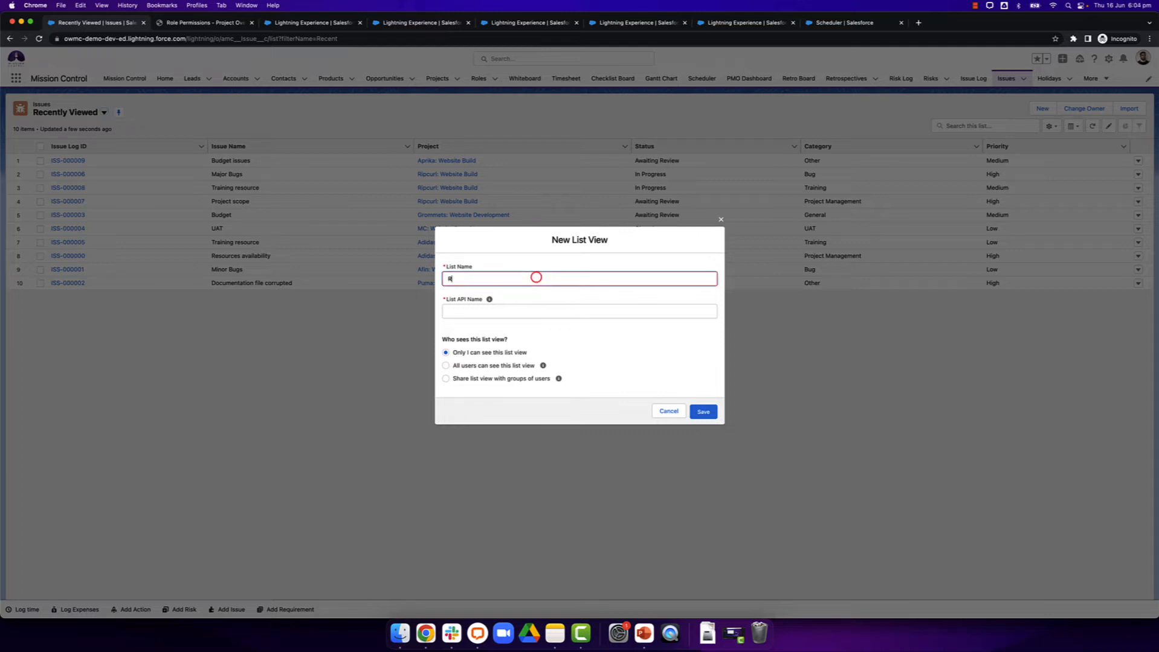
text(Ripcurl)
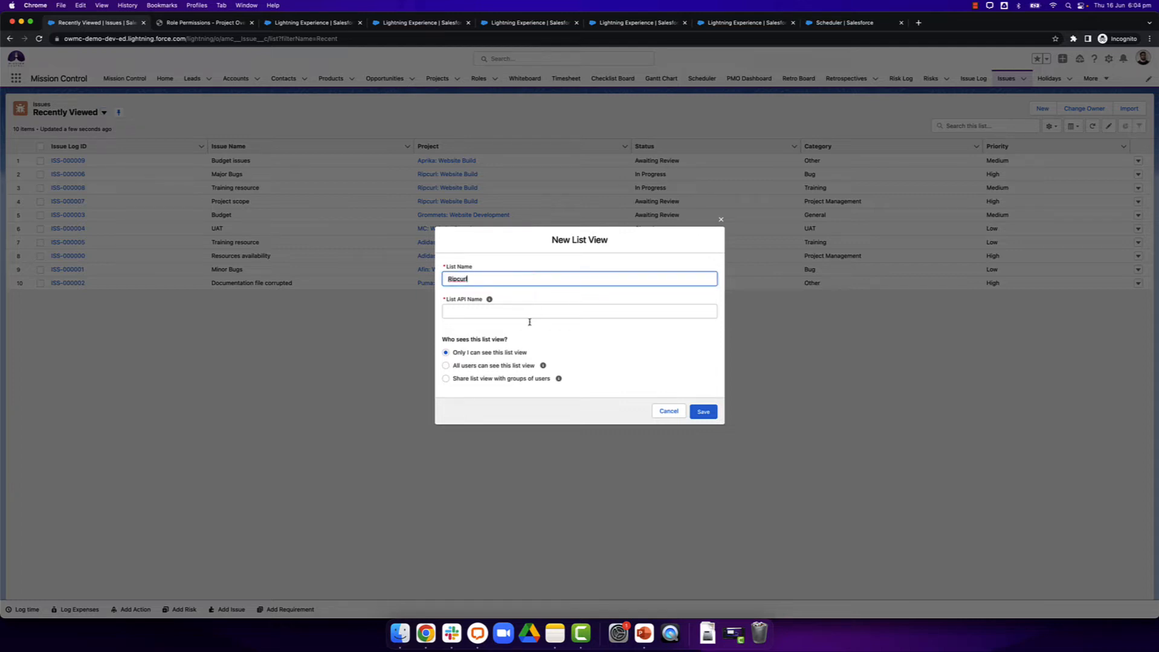
click(525, 311)
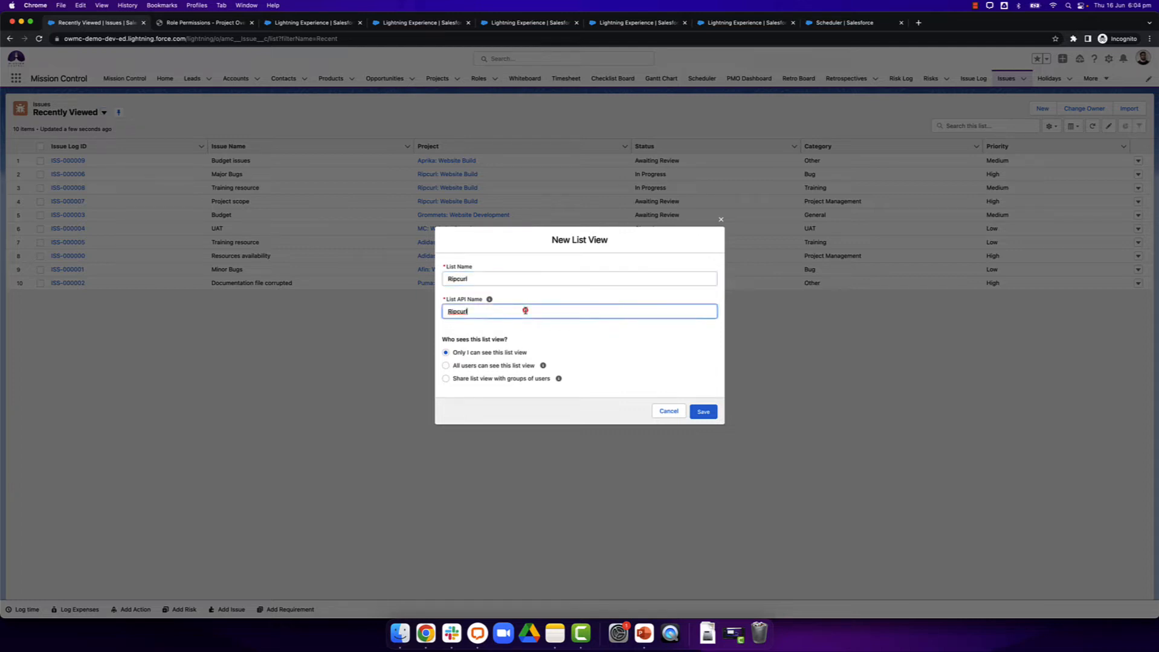
Step: Change the list name to Ripcurl issues with API name Ripcurl_issues, and save the view as visible to all users
click(484, 276)
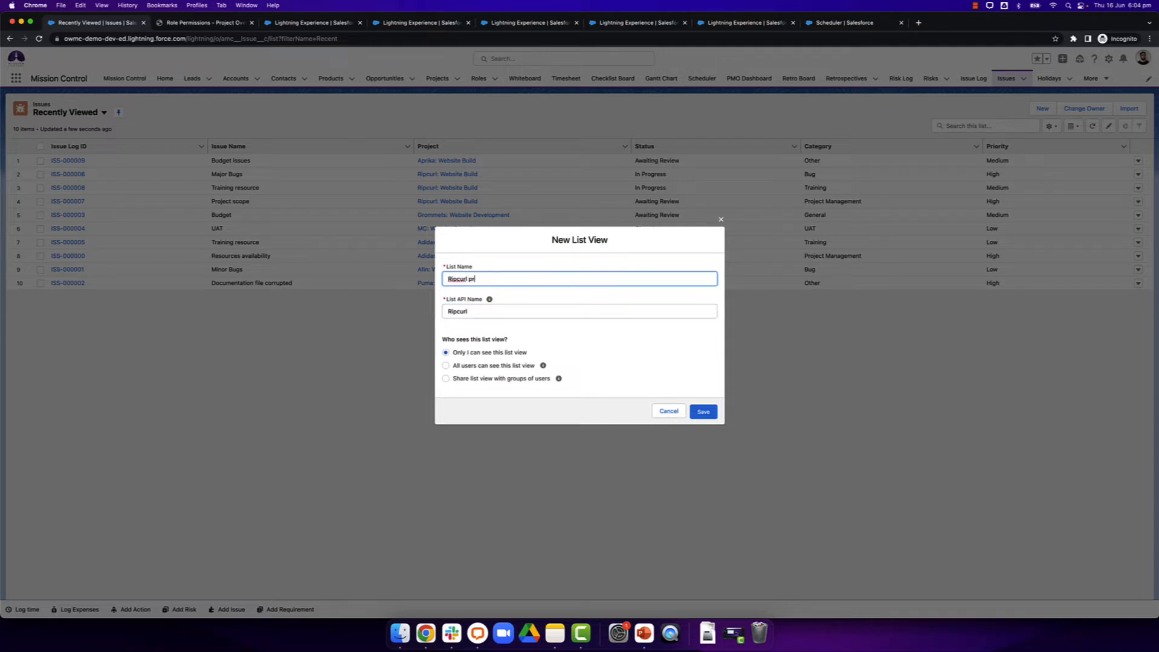
double_click(494, 311)
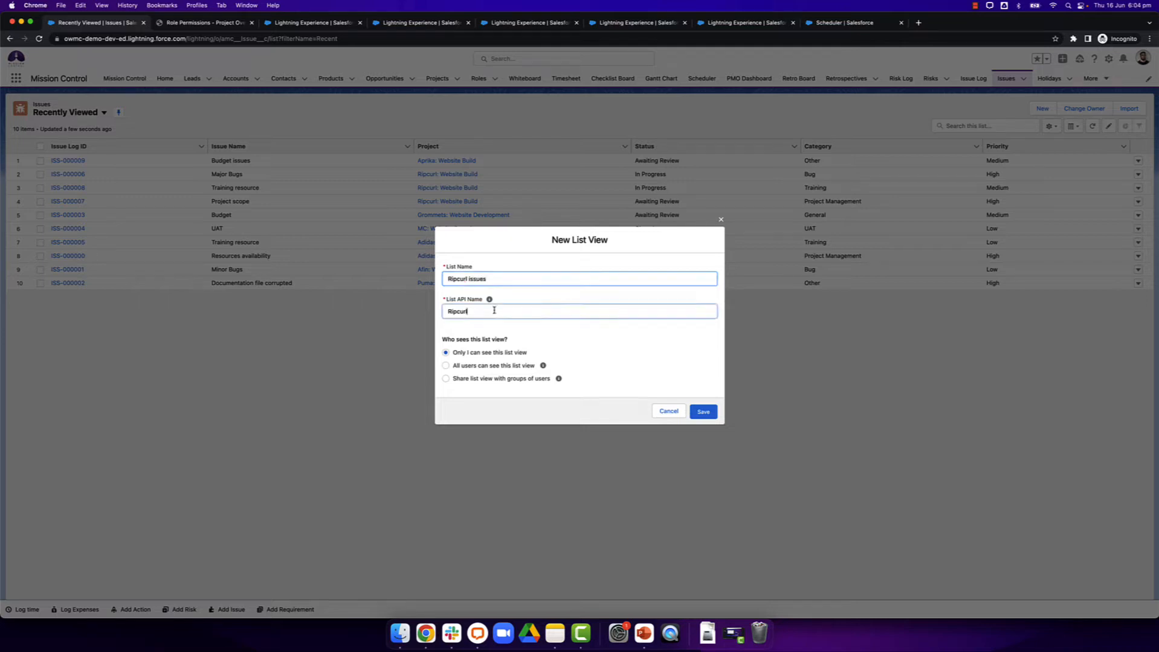
key(BackSpace)
click(494, 282)
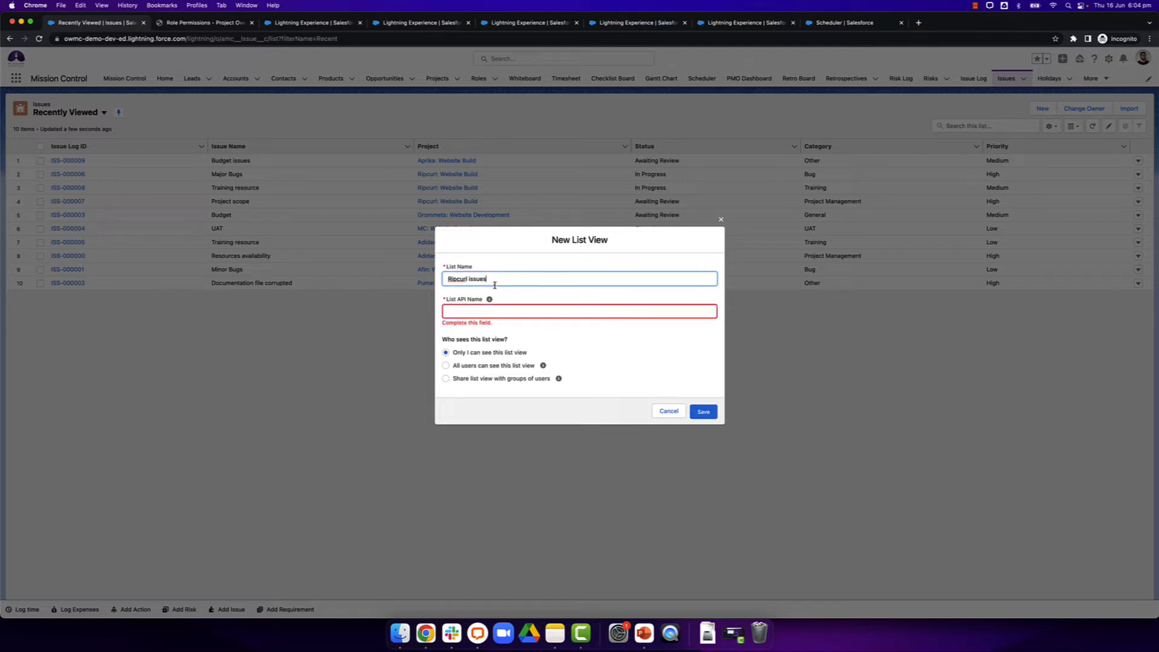
click(502, 317)
click(485, 366)
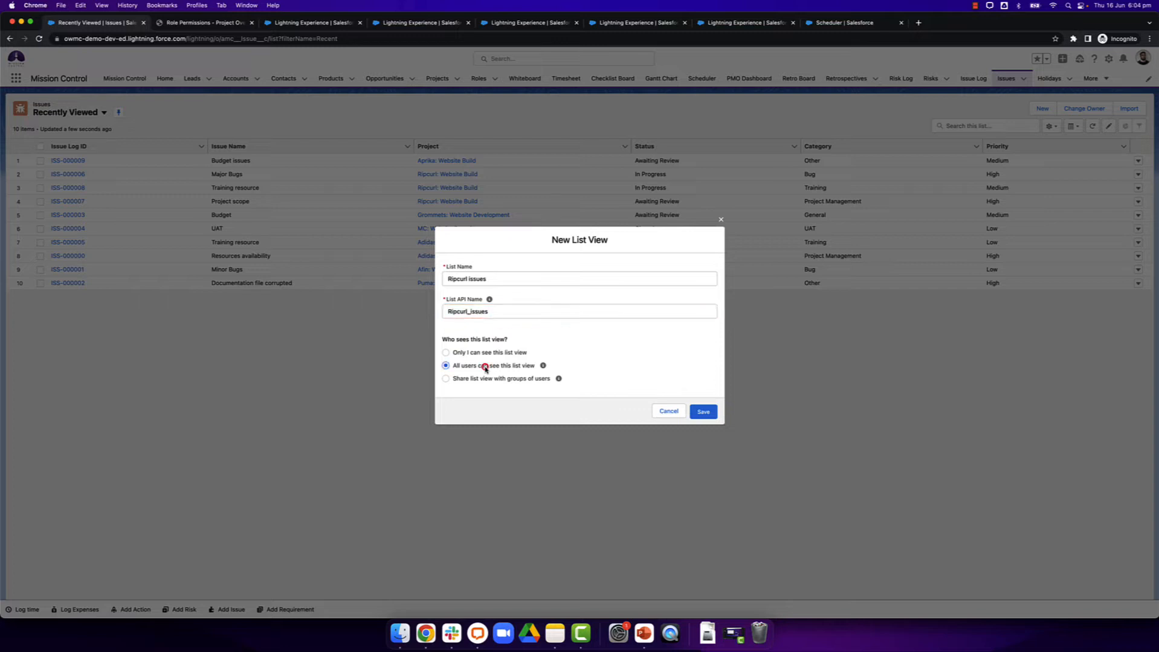
click(703, 411)
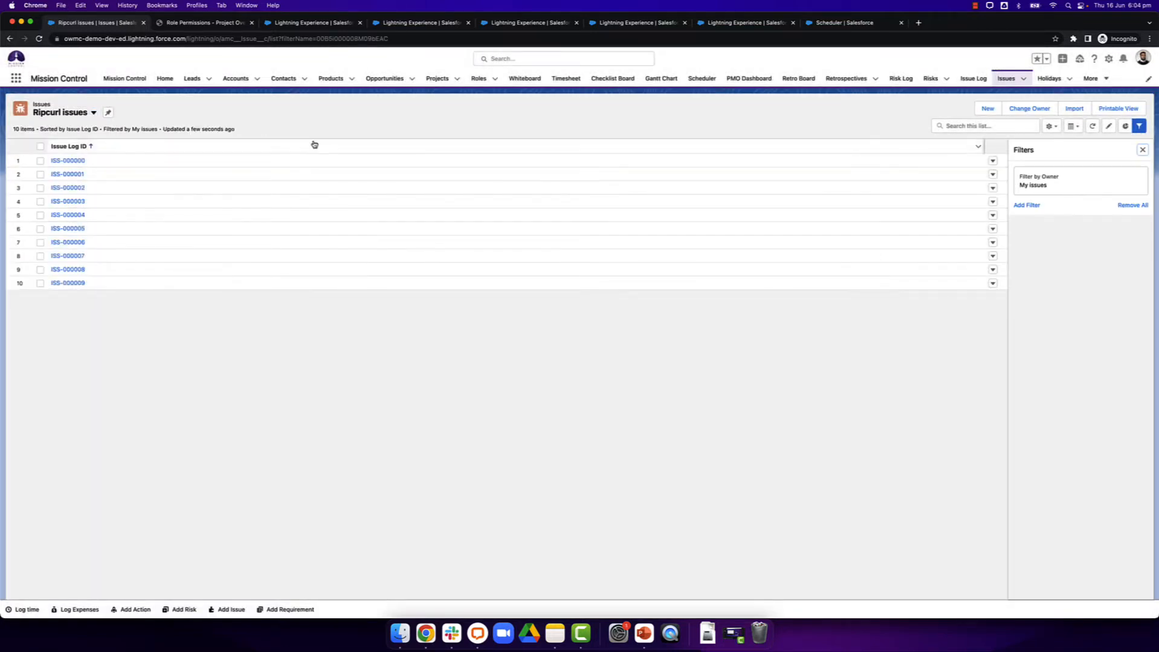
Step: Copy the project name Ripcurl: Website Build from the Recently Viewed issues list
click(87, 119)
click(84, 145)
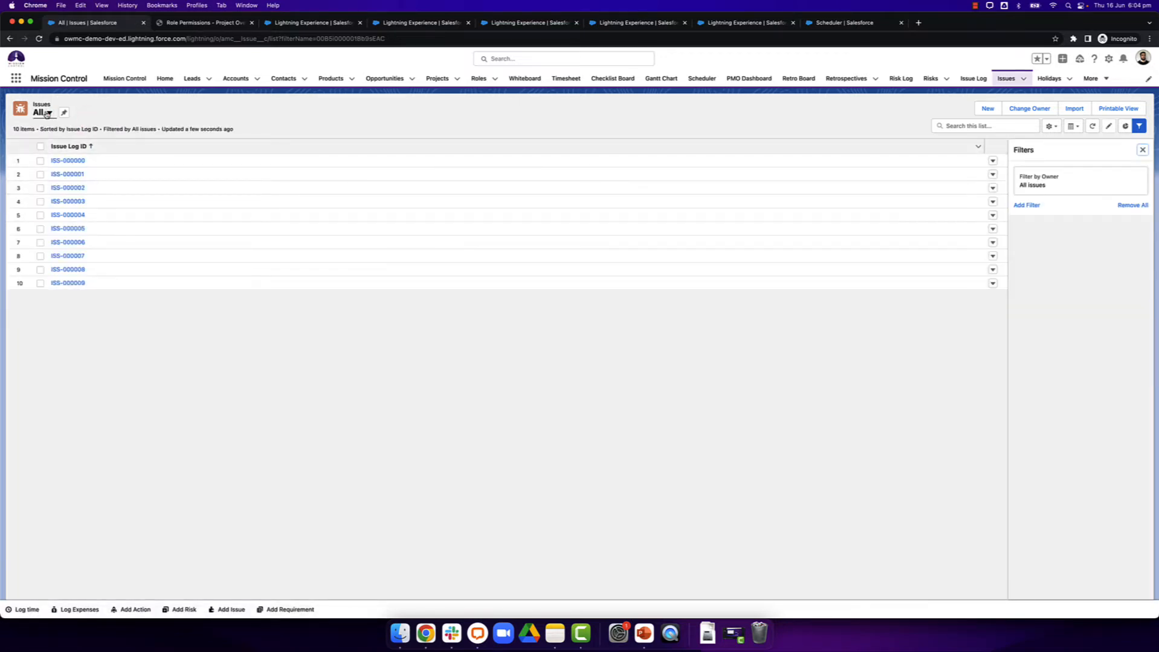
click(46, 111)
click(60, 159)
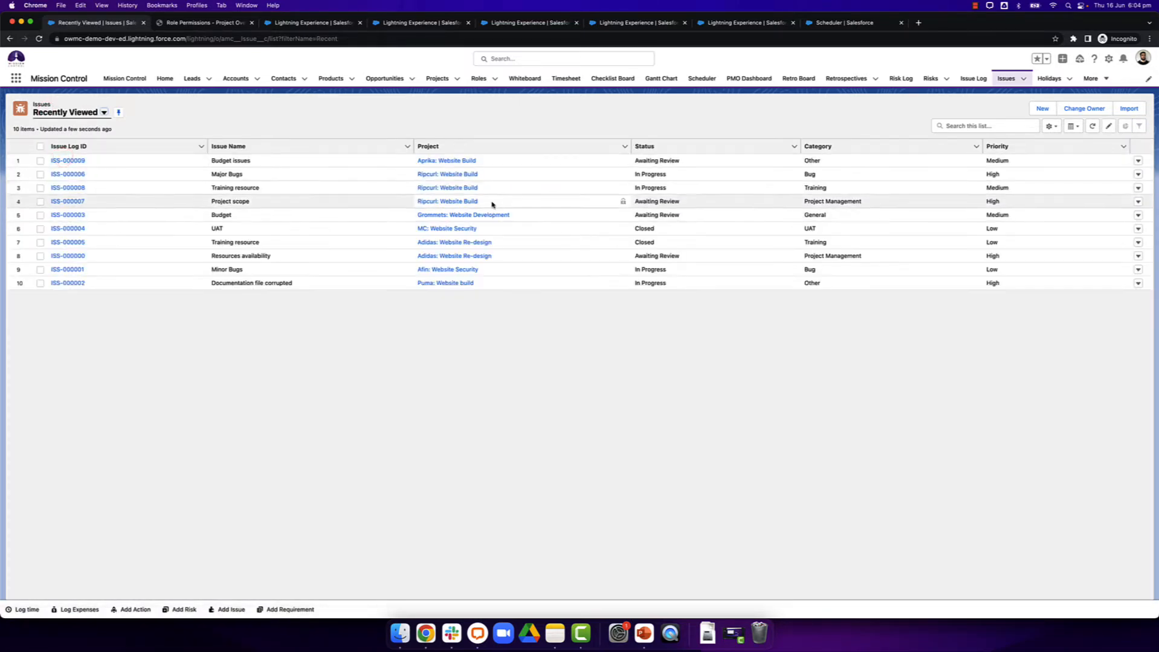
drag(483, 186, 417, 188)
key(super+c)
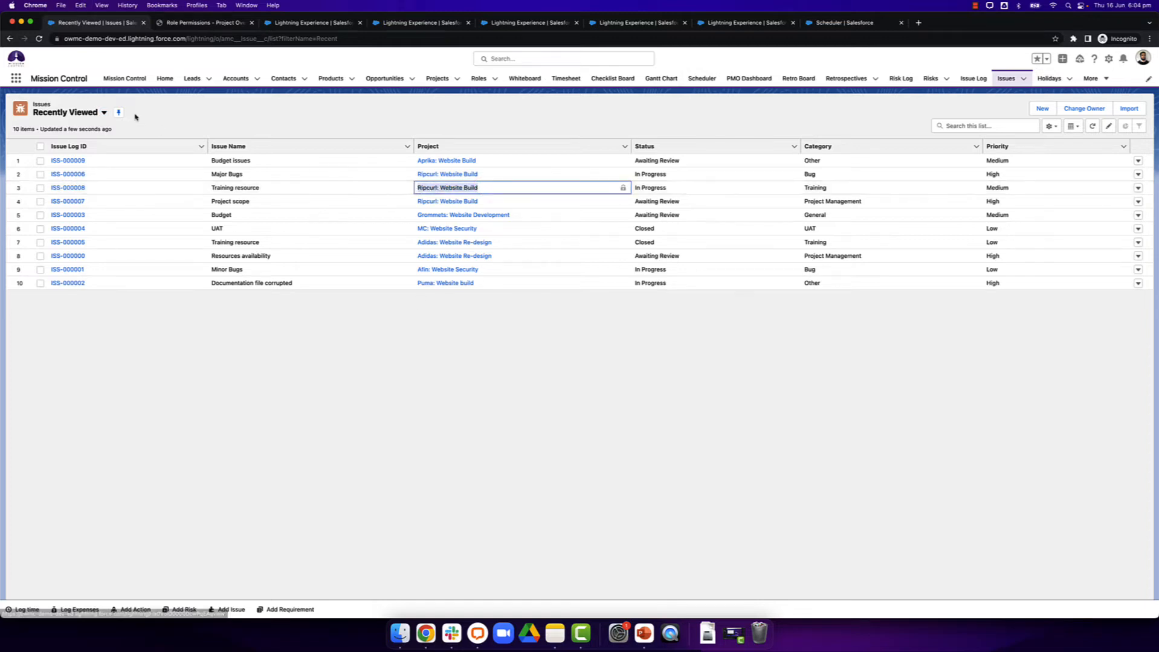
Step: Return to the Ripcurl issues list view and set its owner filter to All issues
click(82, 117)
click(84, 176)
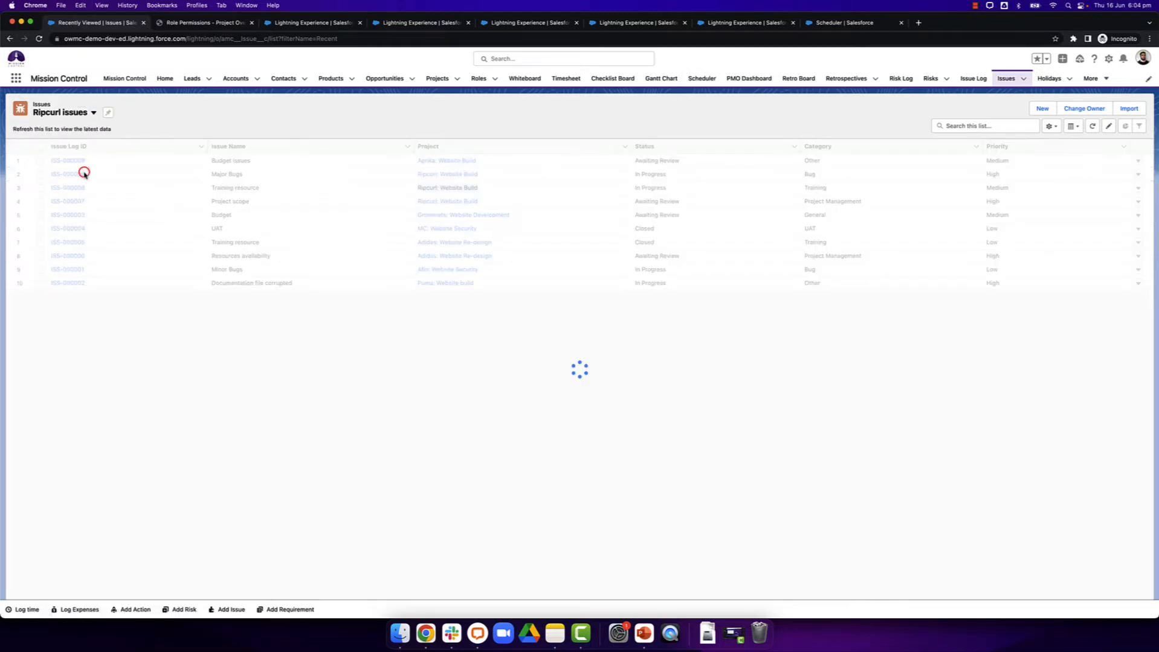
click(1051, 127)
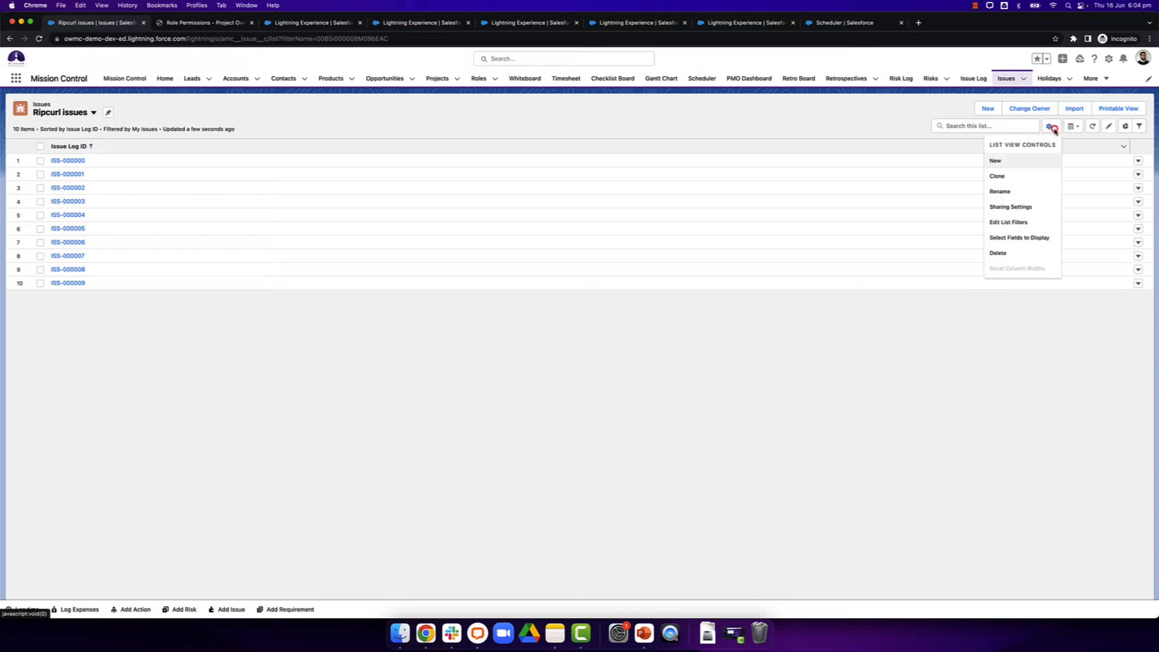
click(1139, 126)
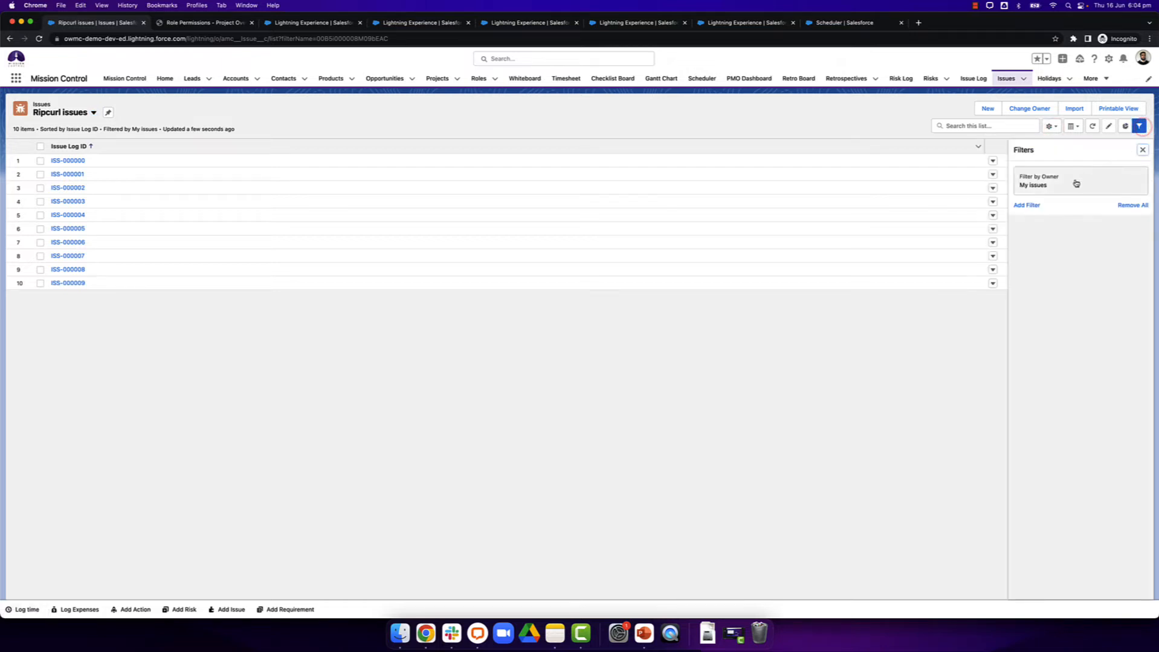
click(1065, 187)
click(858, 156)
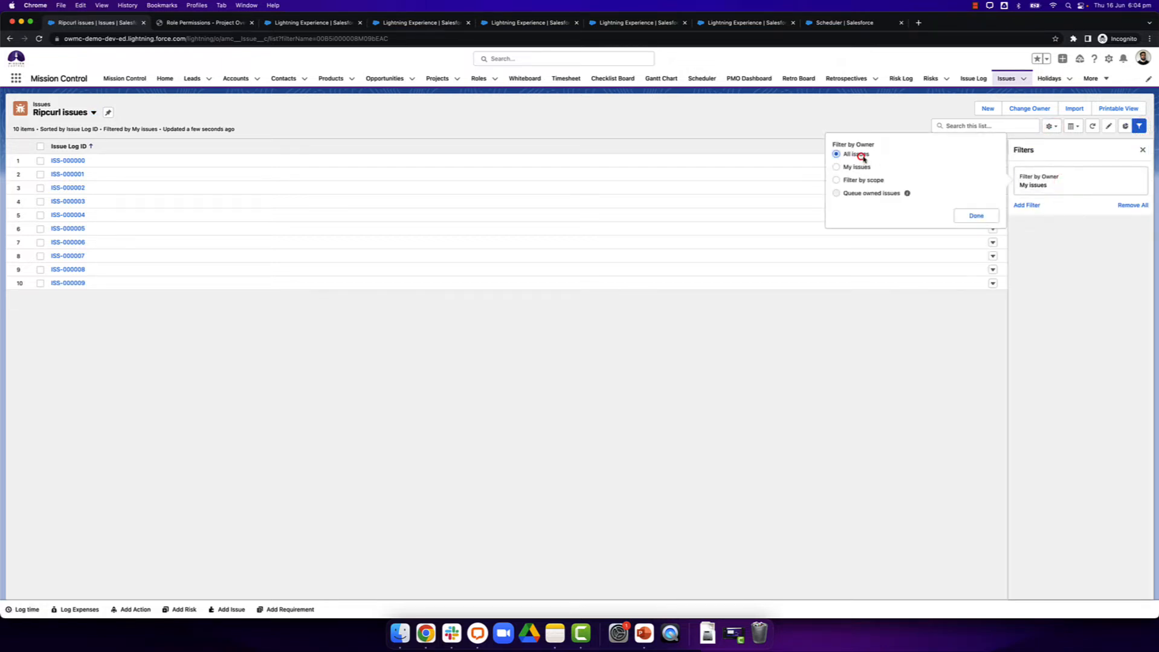
click(973, 224)
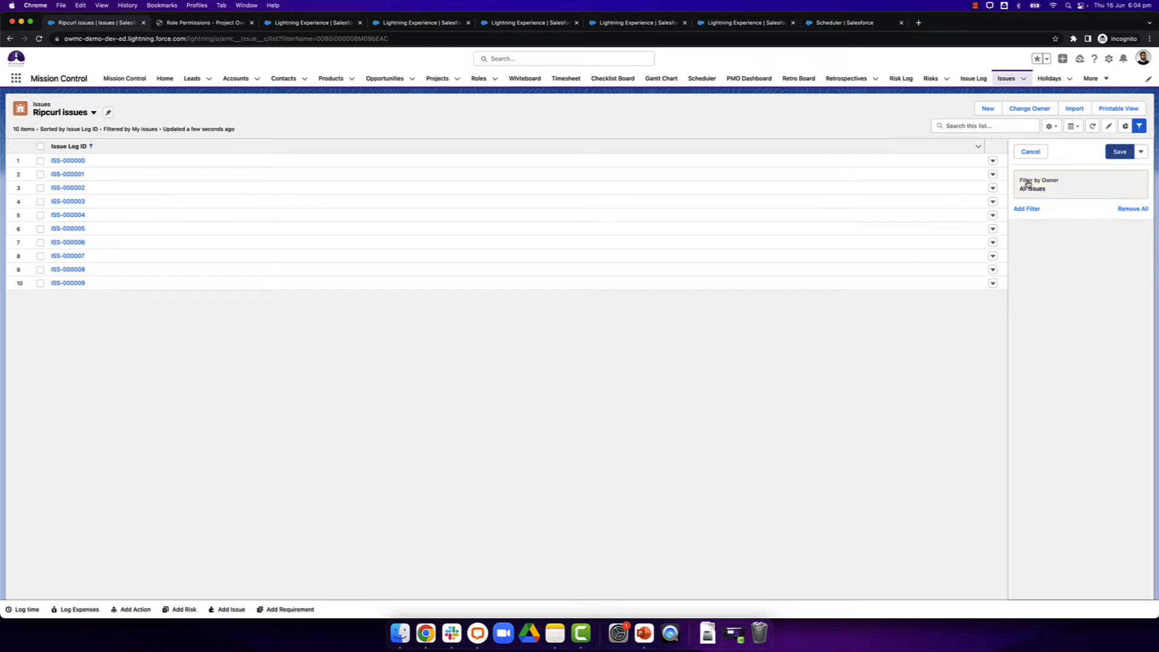
Step: Add a filter where Project equals Ripcurl: Website Build, and save the list view's filters
click(1034, 210)
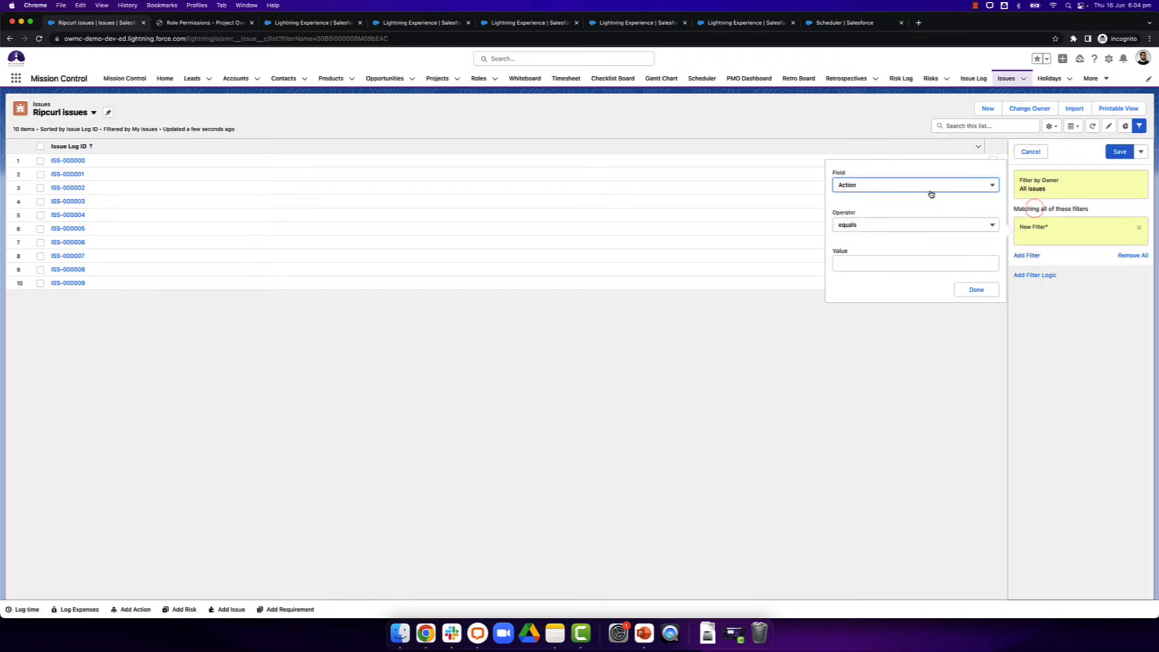
click(928, 189)
scroll(897, 284, down, 5)
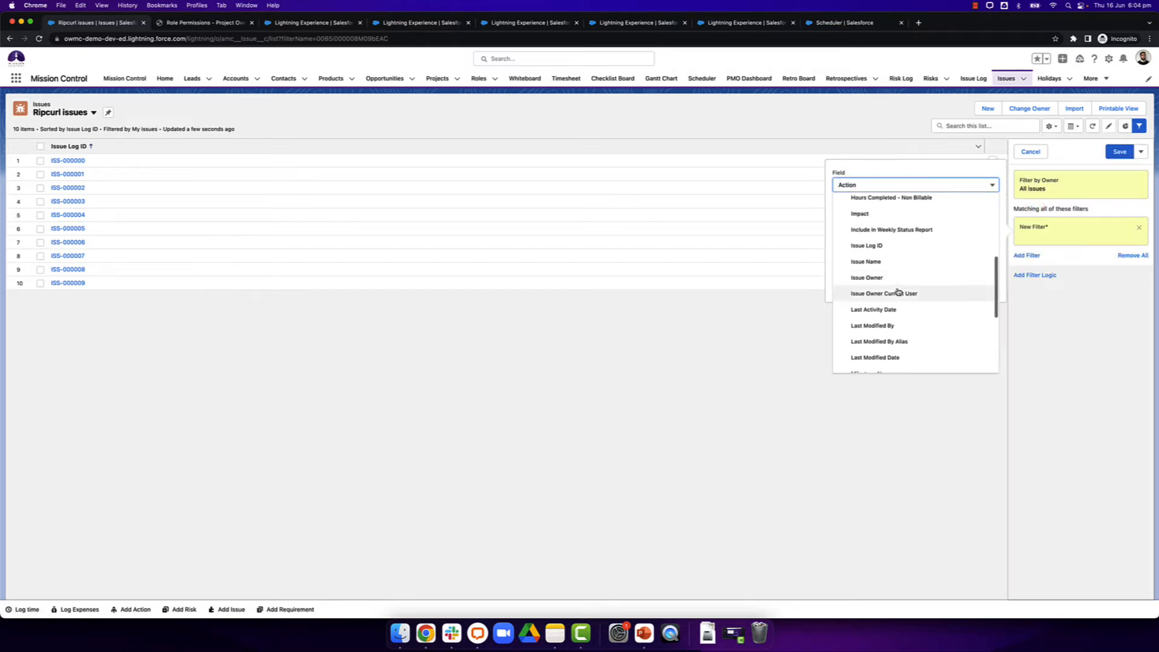
scroll(897, 294, down, 1)
click(874, 283)
click(921, 188)
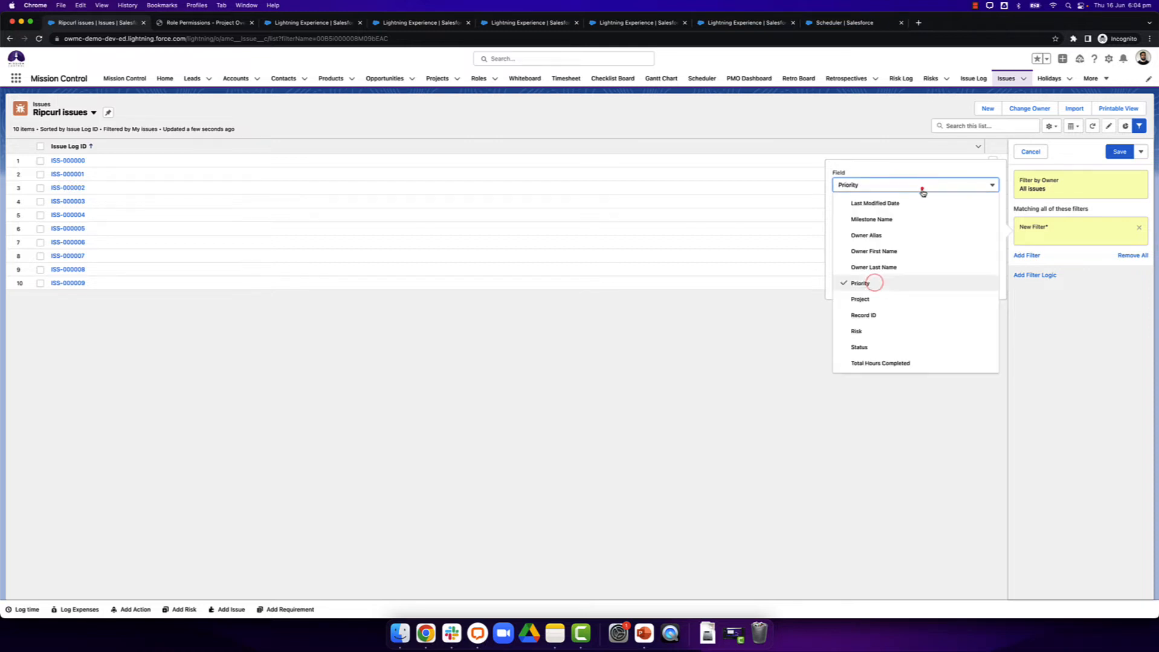
click(879, 301)
click(902, 221)
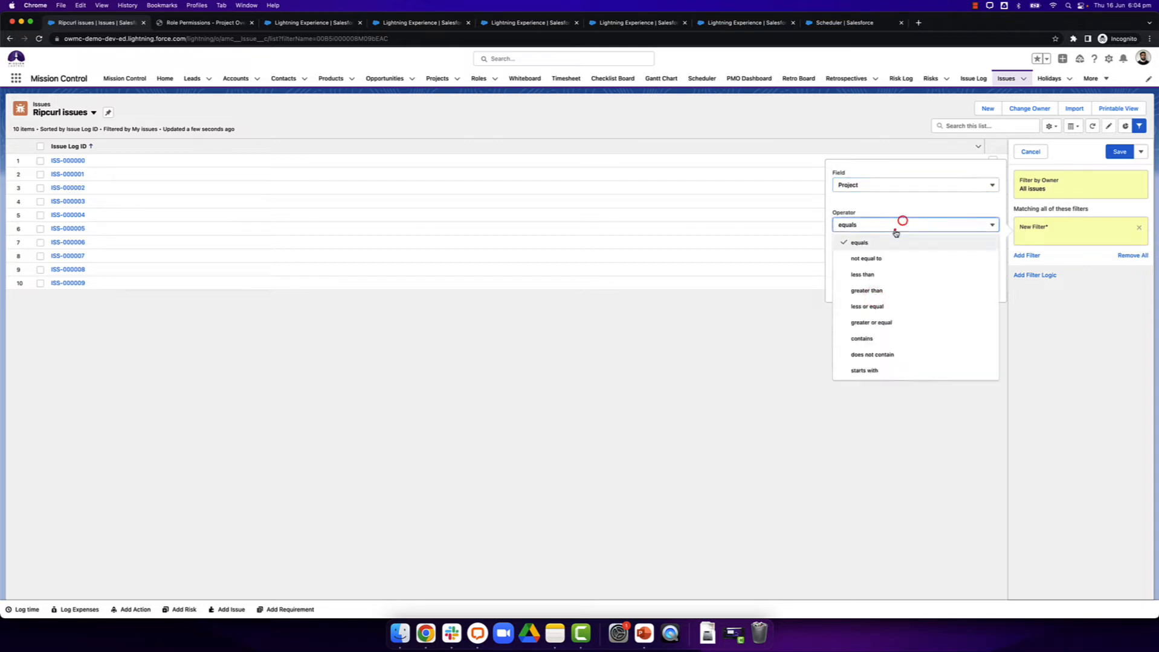
click(894, 230)
key(super+v)
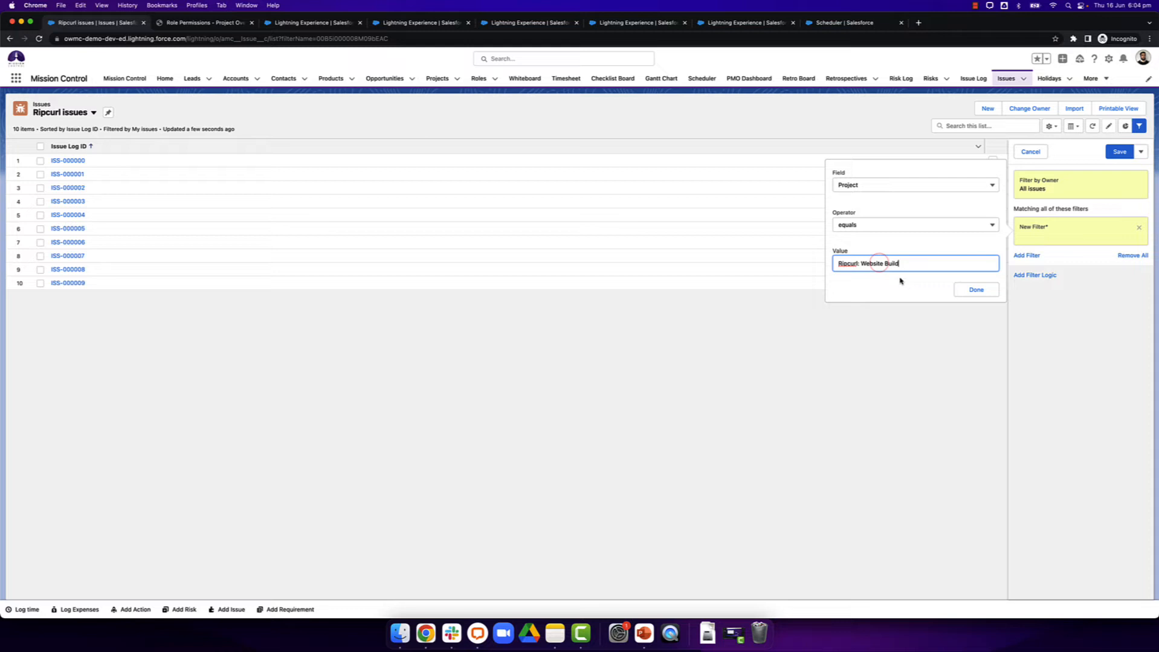
click(975, 290)
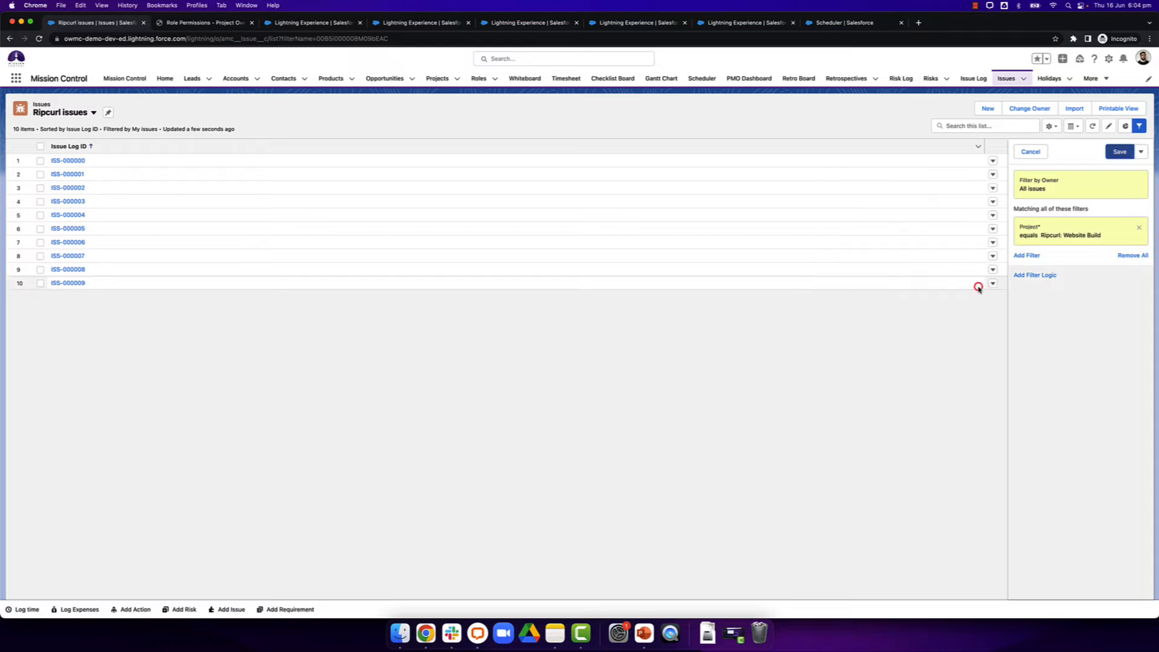
click(1118, 152)
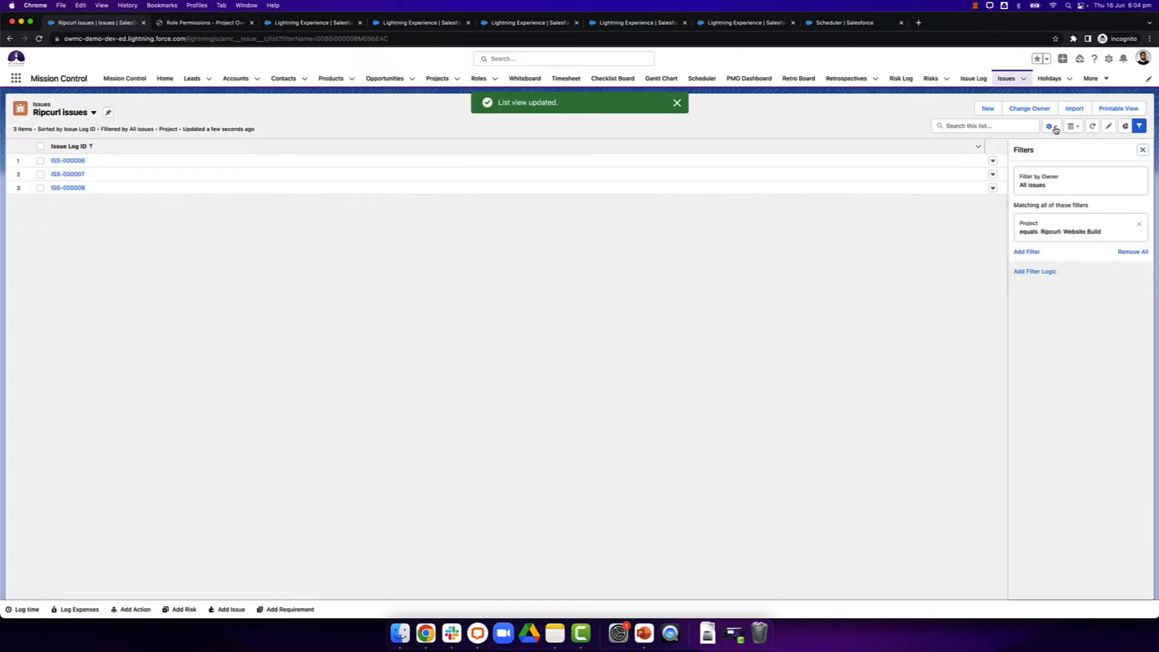
Step: Open the list view's field selection and add Category and Date Identified to the visible fields
click(1052, 127)
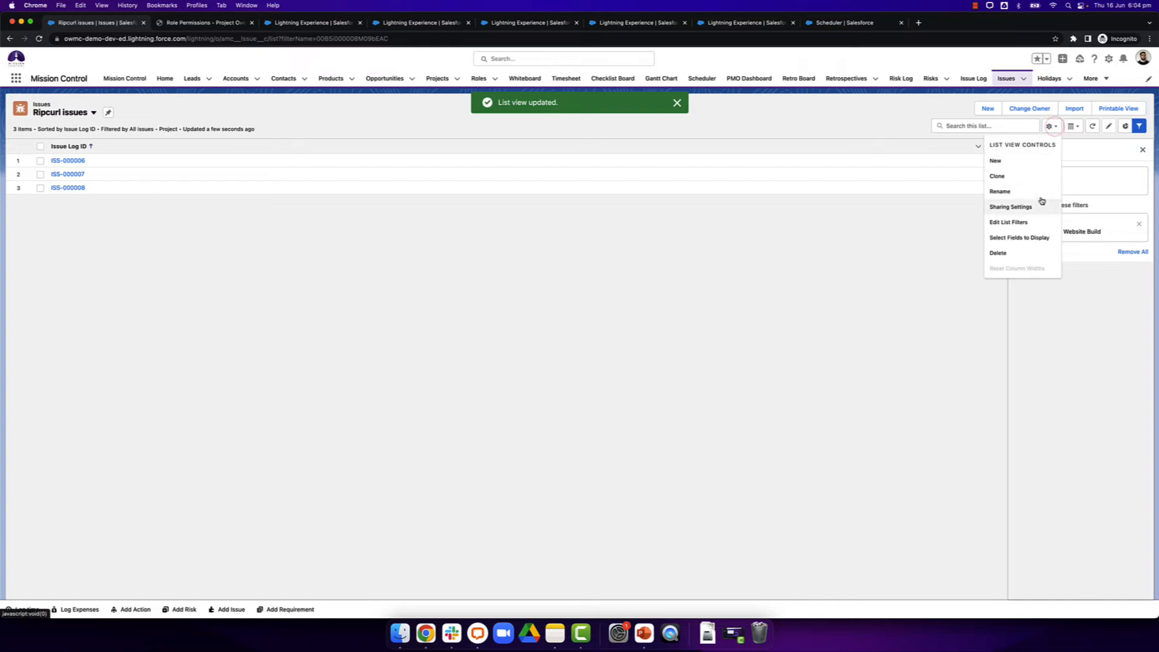
click(1034, 237)
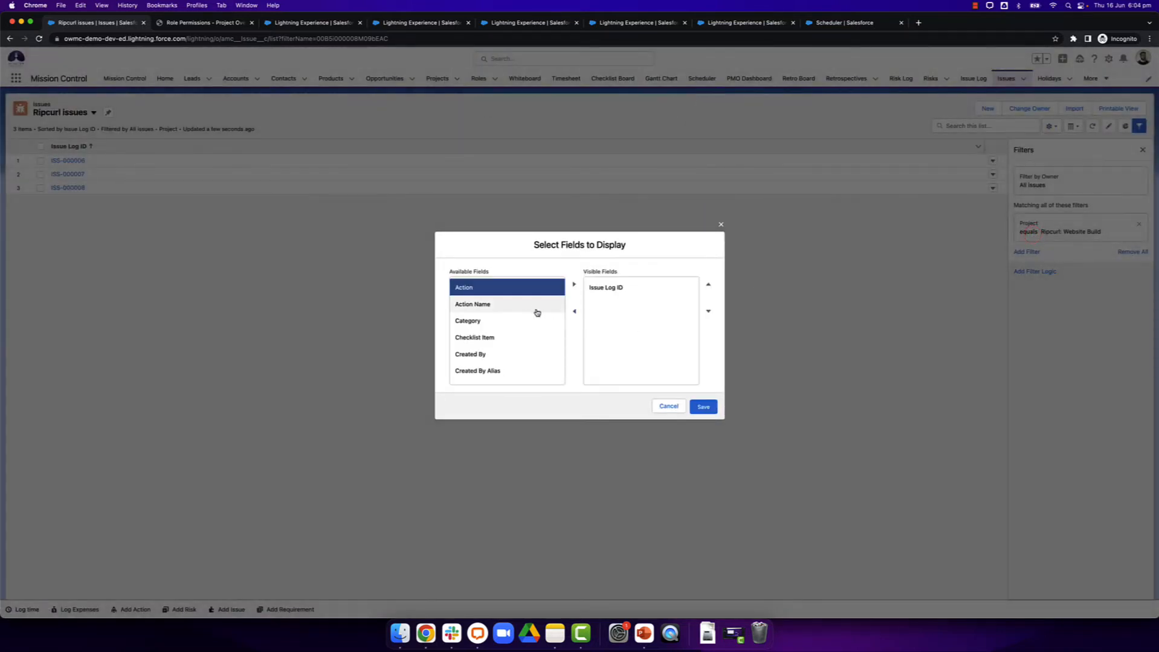
click(519, 321)
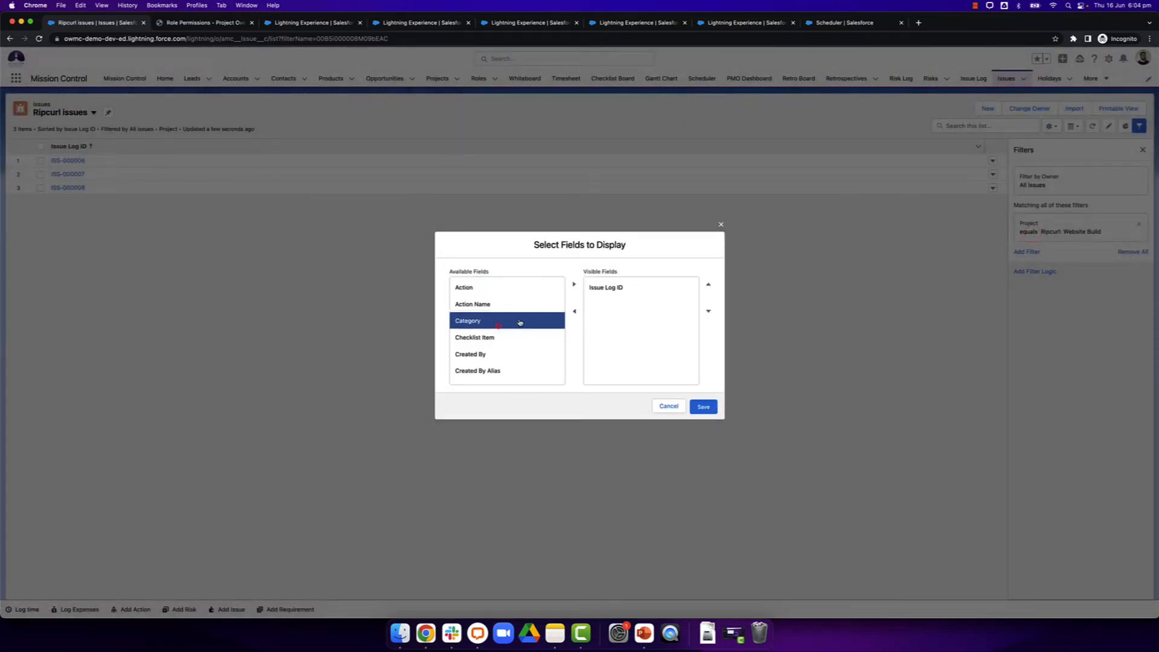
click(573, 284)
scroll(540, 327, down, 3)
scroll(514, 326, down, 2)
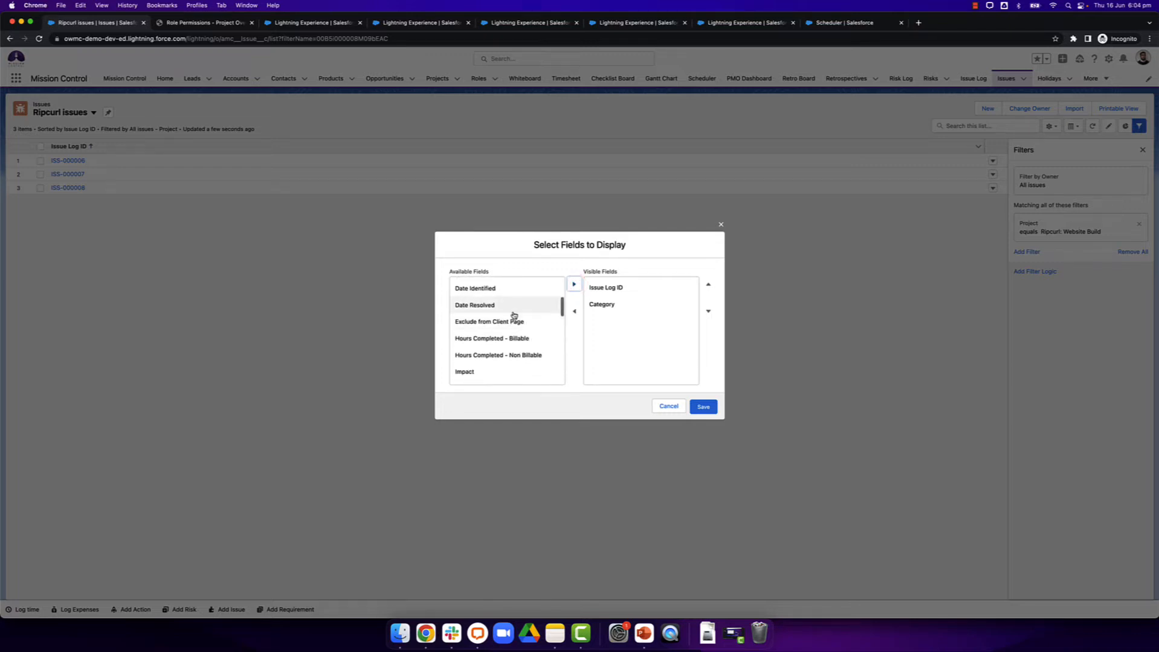
click(501, 290)
click(574, 285)
Step: Add Date Resolved, Impact, Issue Name and Issue Owner to the list view's visible fields
click(521, 289)
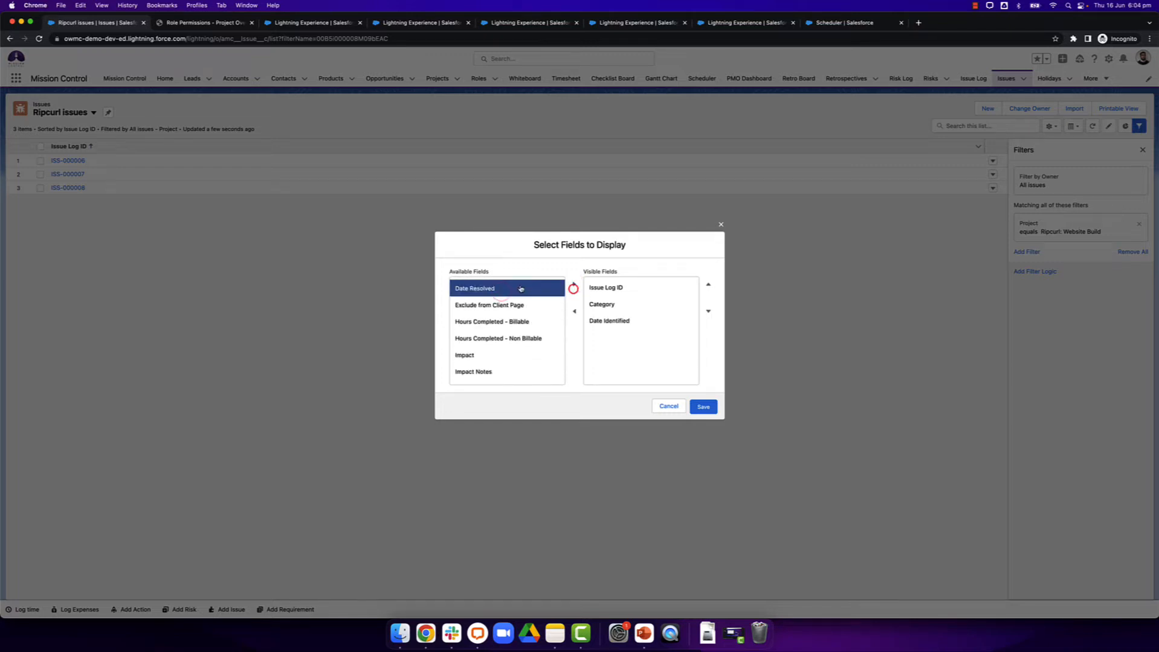
click(574, 285)
scroll(513, 320, down, 2)
scroll(513, 320, up, 1)
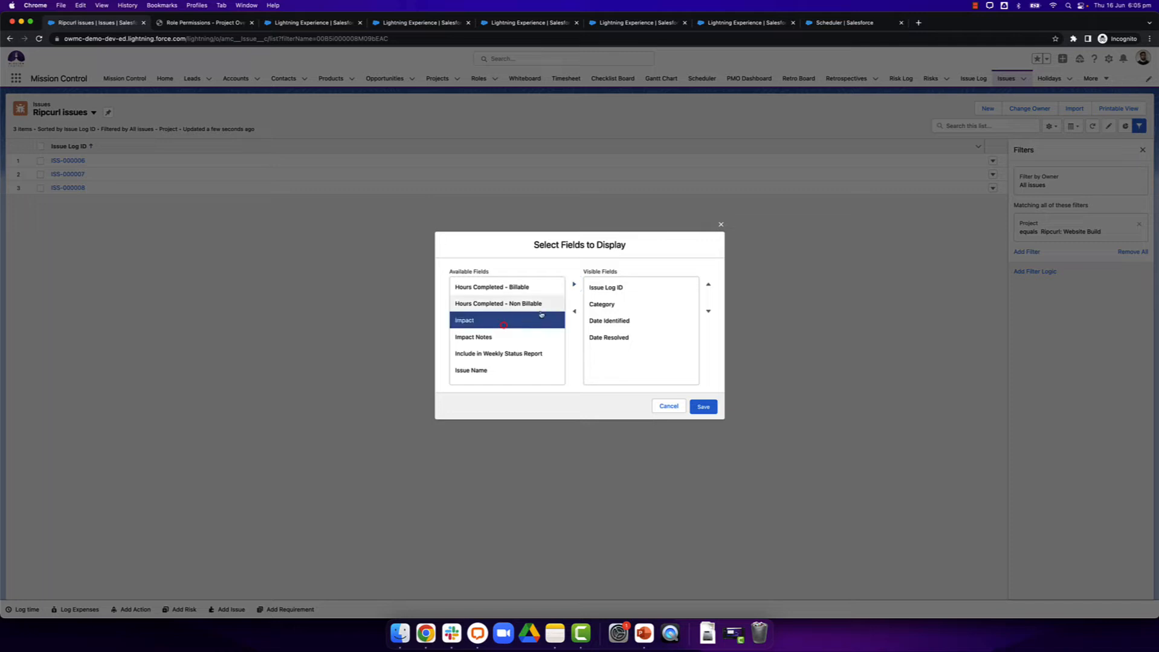
click(574, 284)
scroll(498, 328, down, 3)
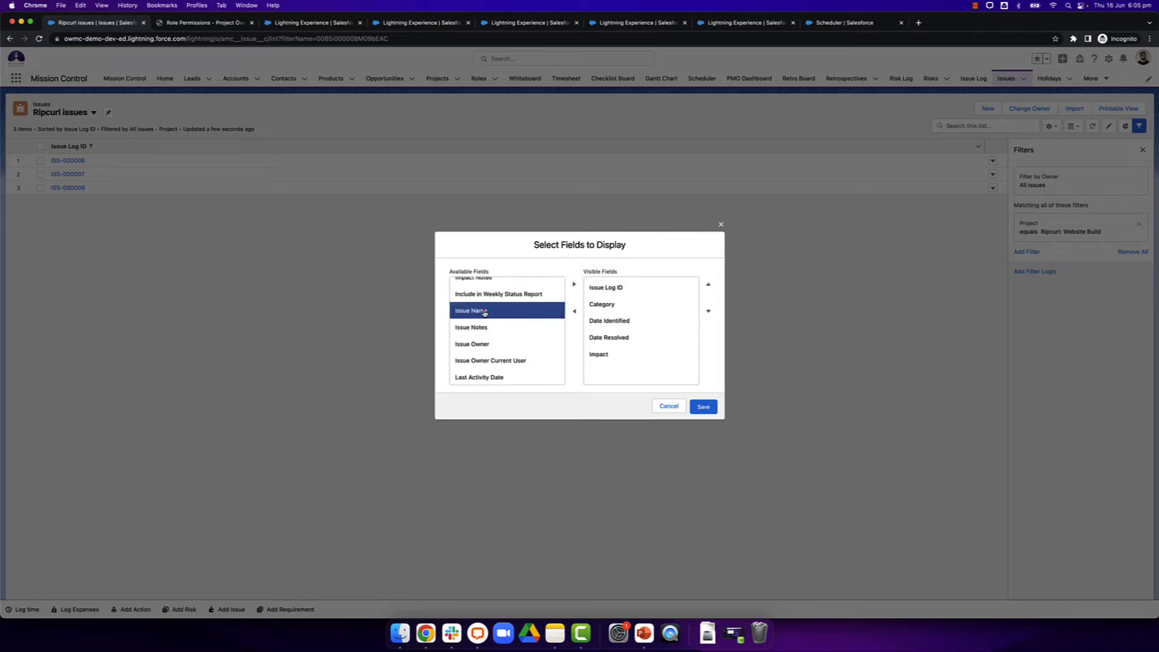
click(574, 284)
scroll(482, 309, down, 1)
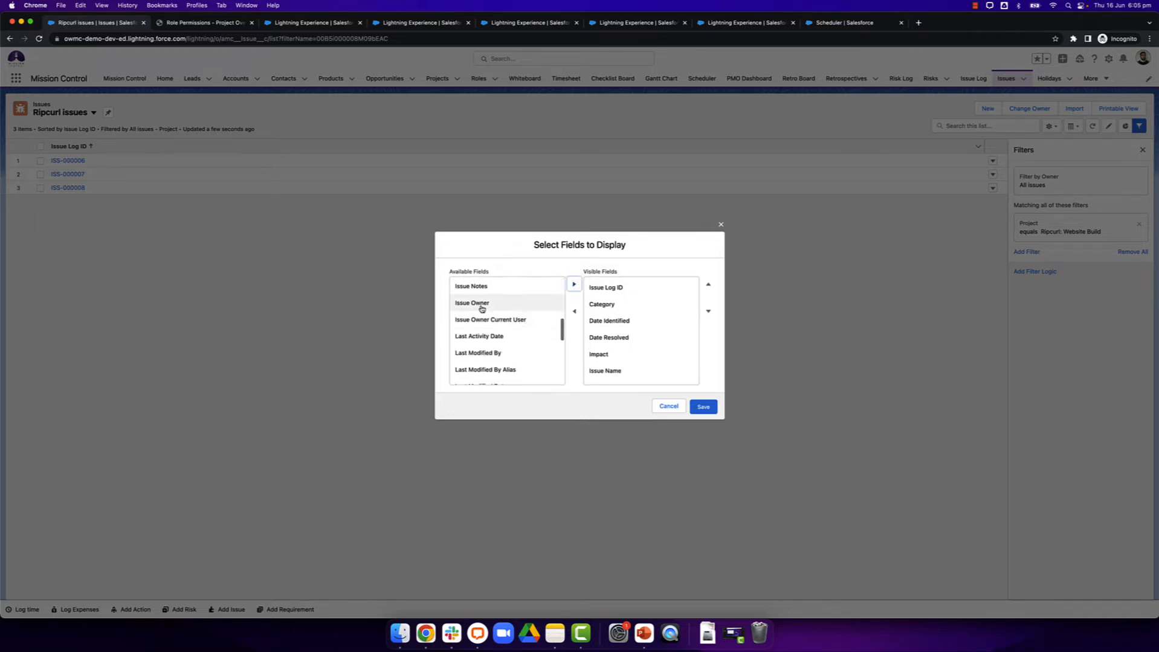
Step: Add Priority, Risk and Status to the list view's visible fields
scroll(509, 328, down, 5)
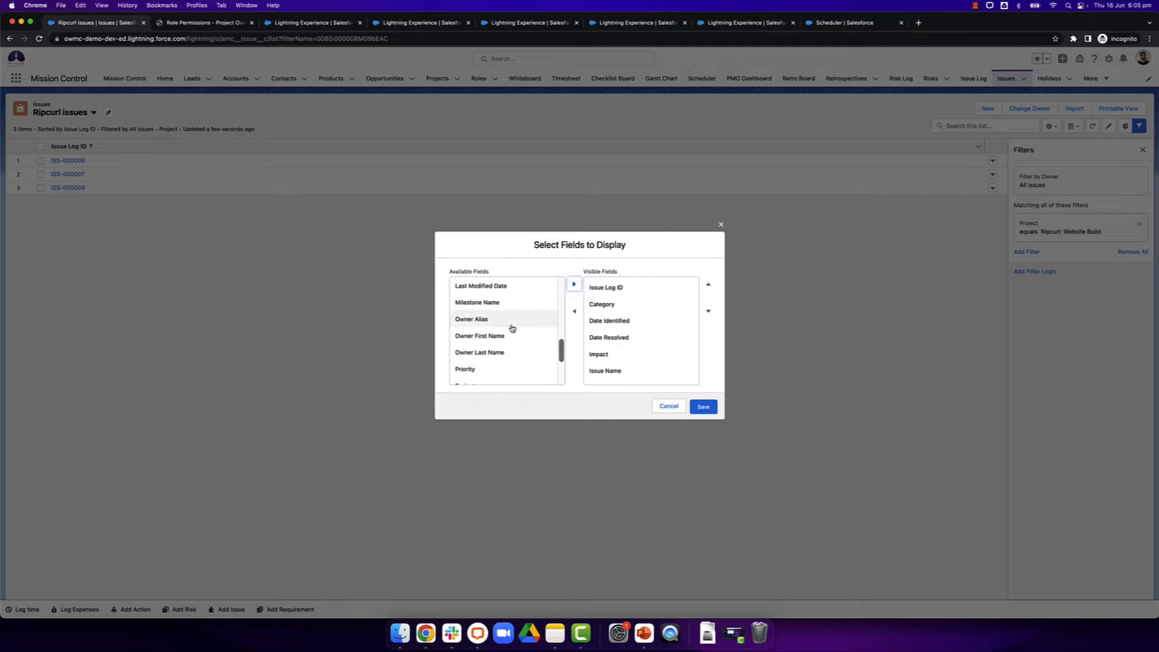
click(467, 310)
click(464, 295)
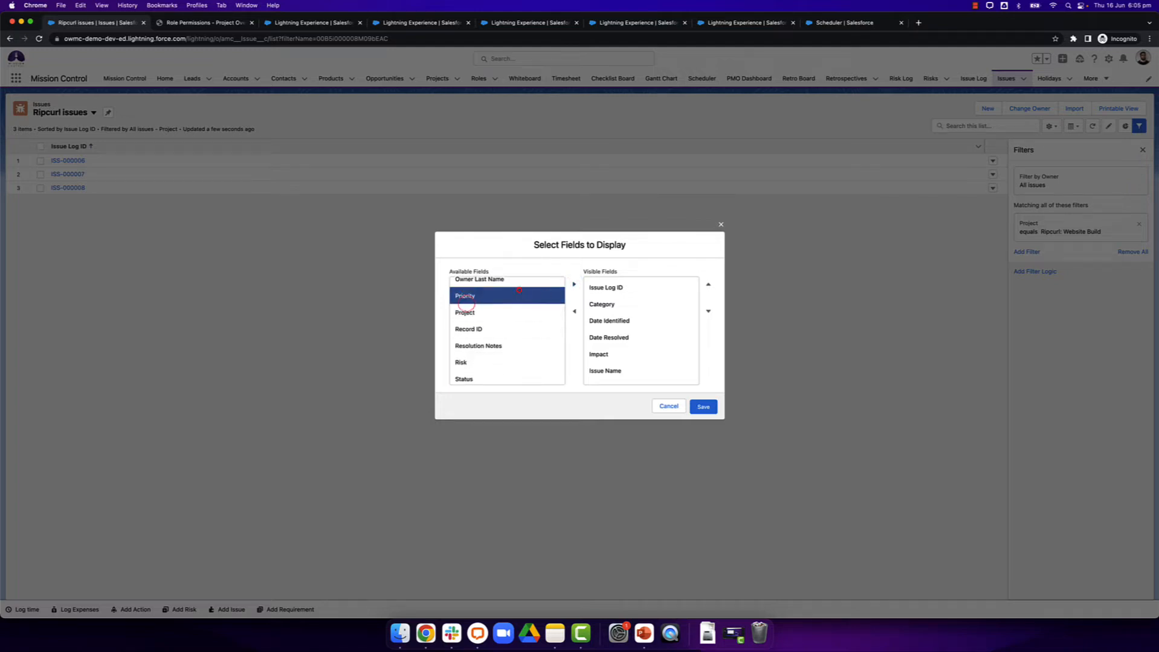
click(574, 284)
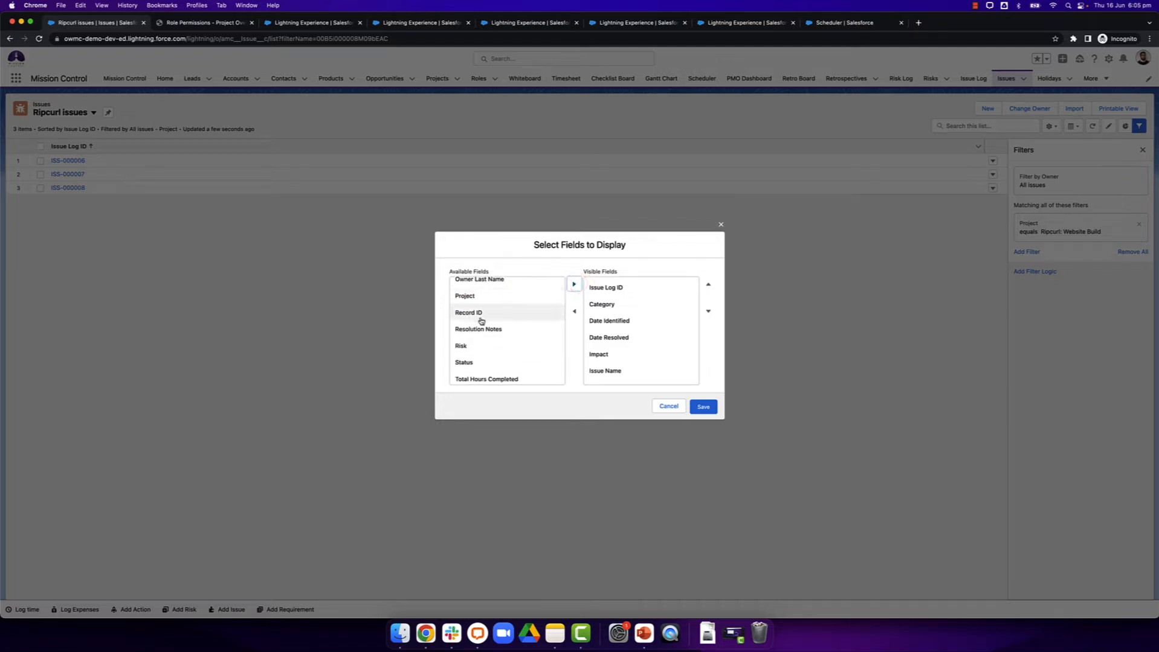
scroll(481, 319, down, 1)
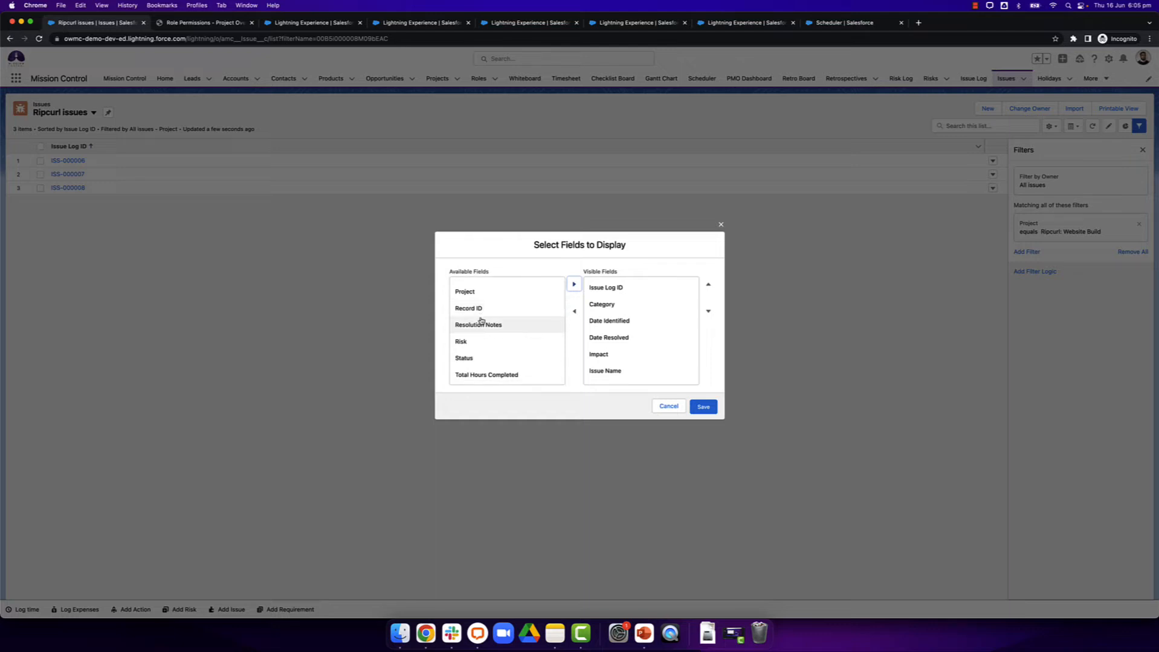
click(479, 340)
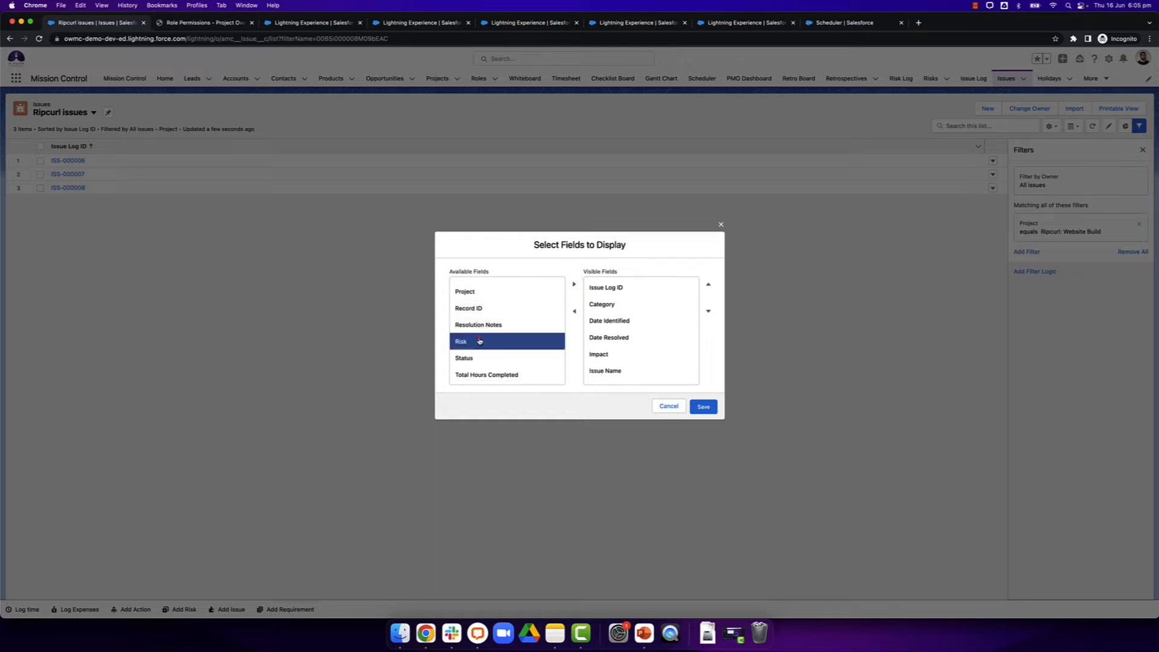
click(574, 285)
click(478, 358)
click(574, 285)
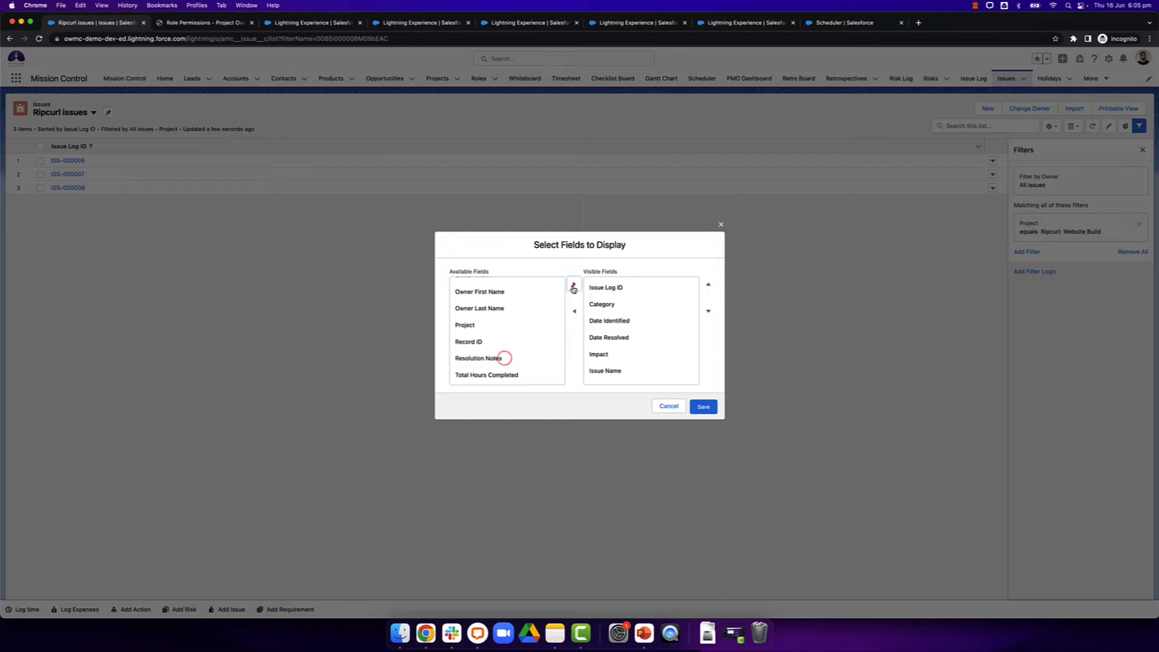
Step: Reorder the visible fields so Issue Name follows Issue Log ID, Status follows Category, and Risk follows Impact
scroll(656, 339, down, 3)
click(621, 379)
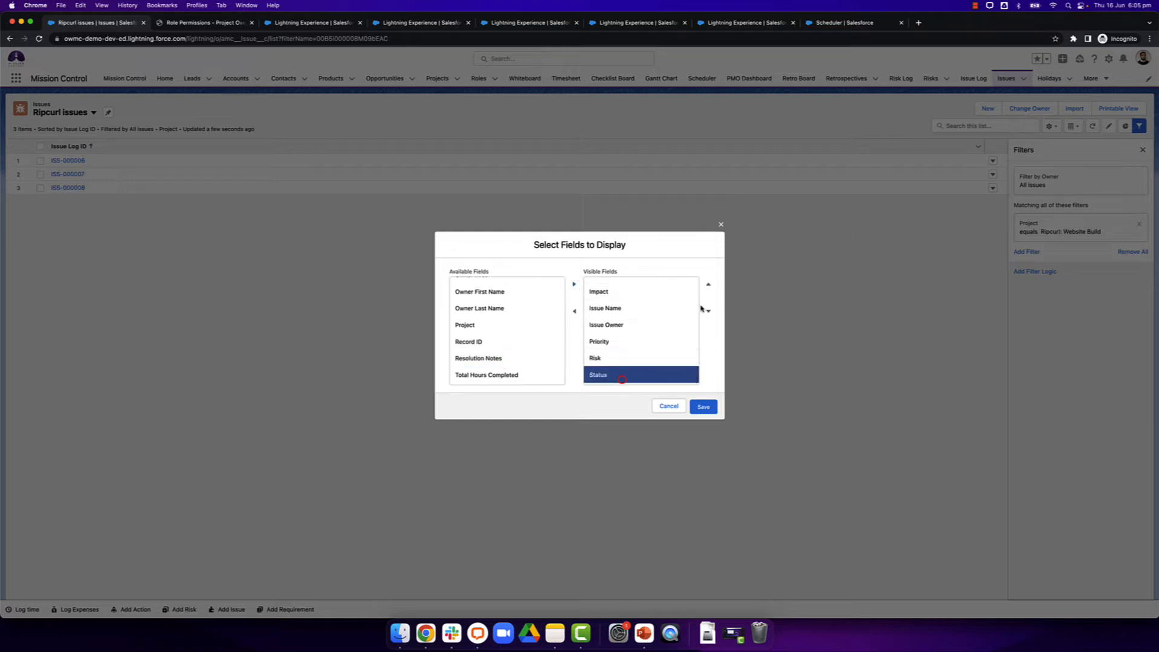
click(710, 285)
click(709, 286)
click(711, 286)
click(711, 286)
click(711, 286)
scroll(642, 327, up, 3)
Step: Move the Priority field up in the visible fields so it sits directly below Risk
click(649, 377)
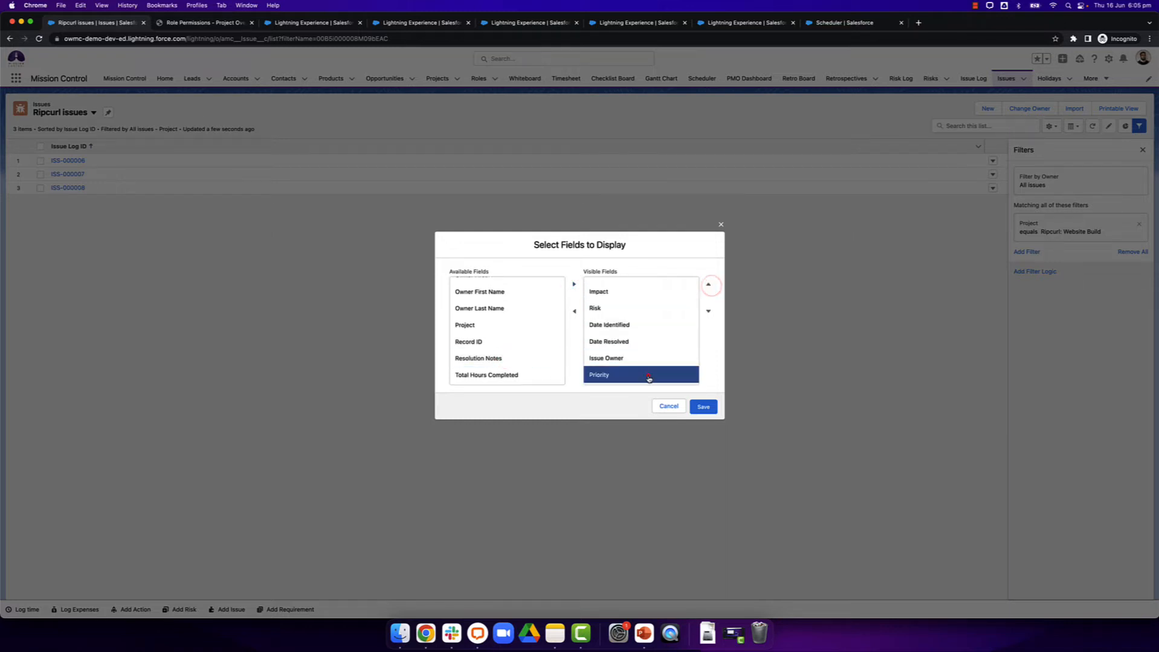
click(709, 287)
click(710, 286)
click(710, 286)
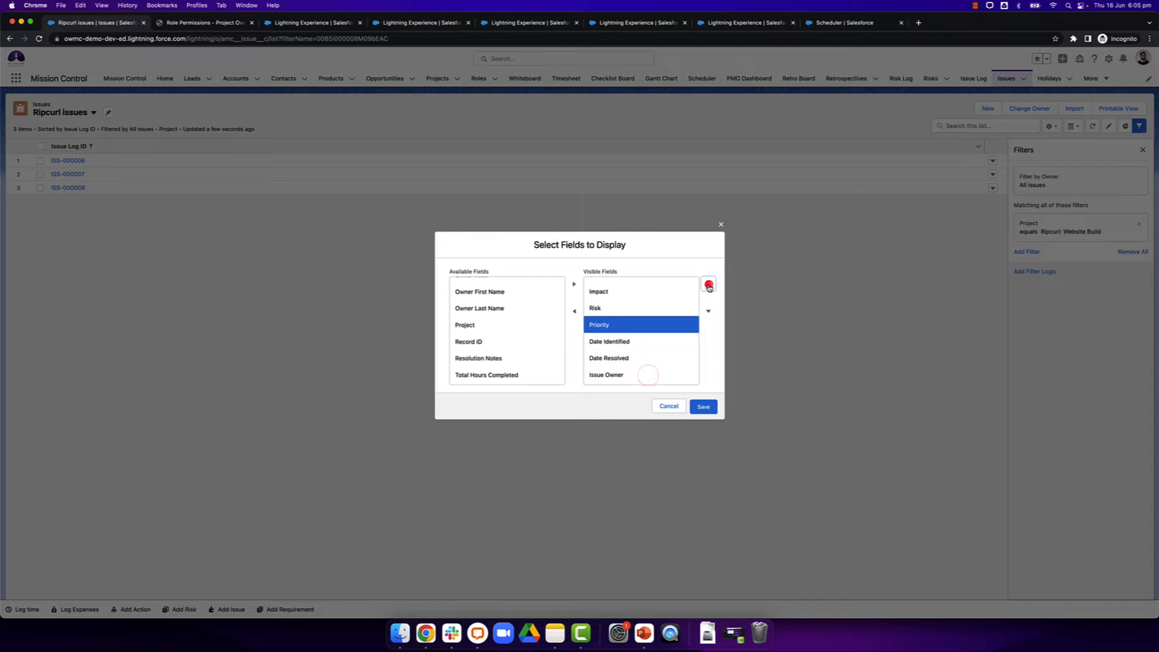
Step: Move the Risk field directly below Category, and save the list view's field selection
click(642, 307)
click(709, 285)
scroll(649, 321, up, 3)
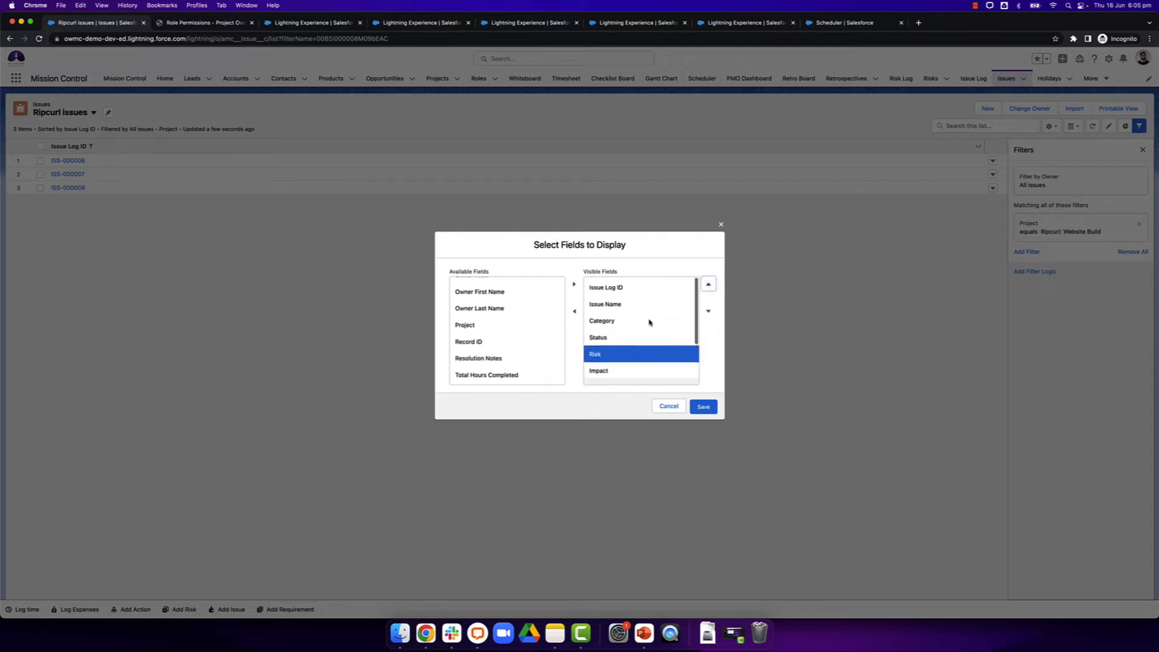
click(710, 281)
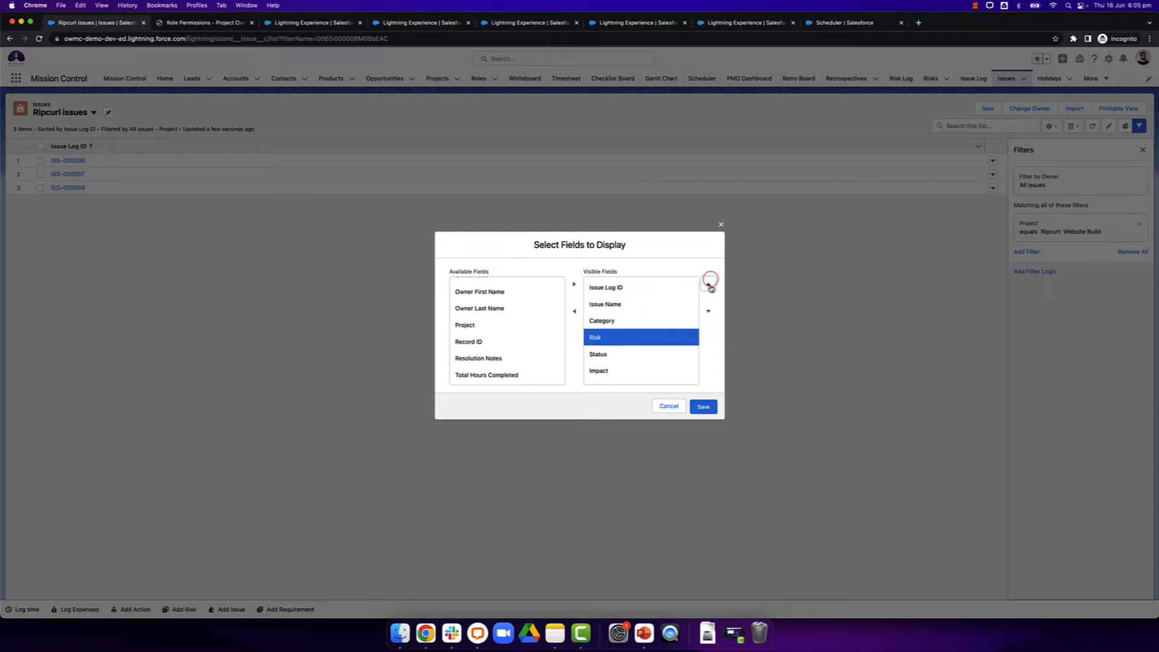
click(703, 407)
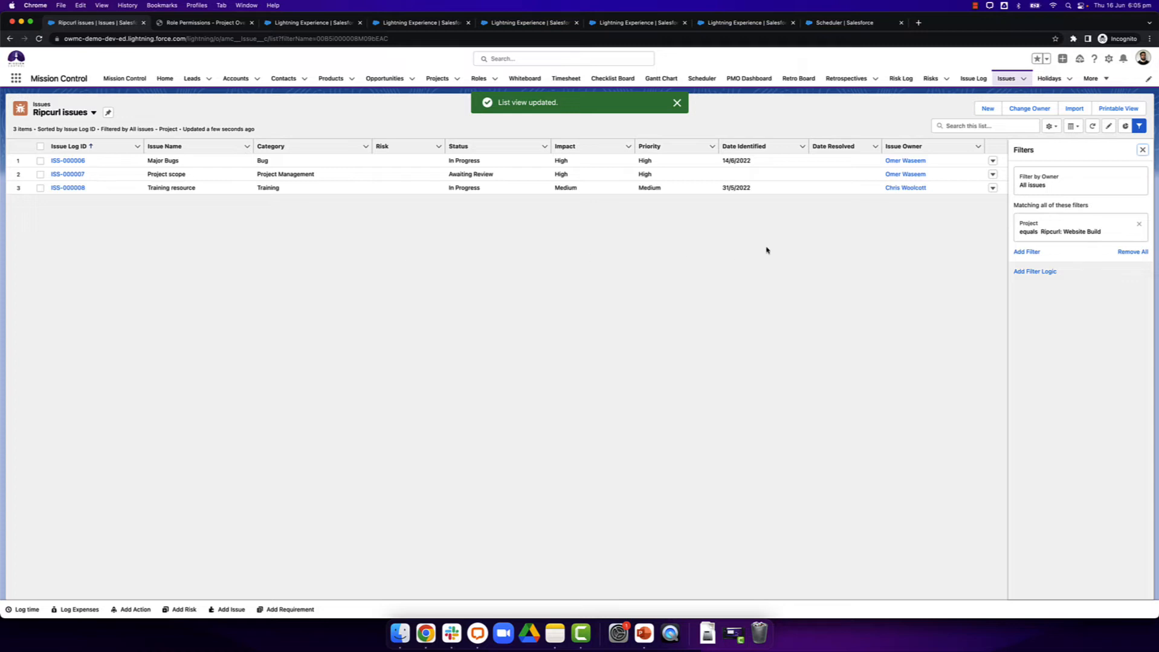
click(1142, 149)
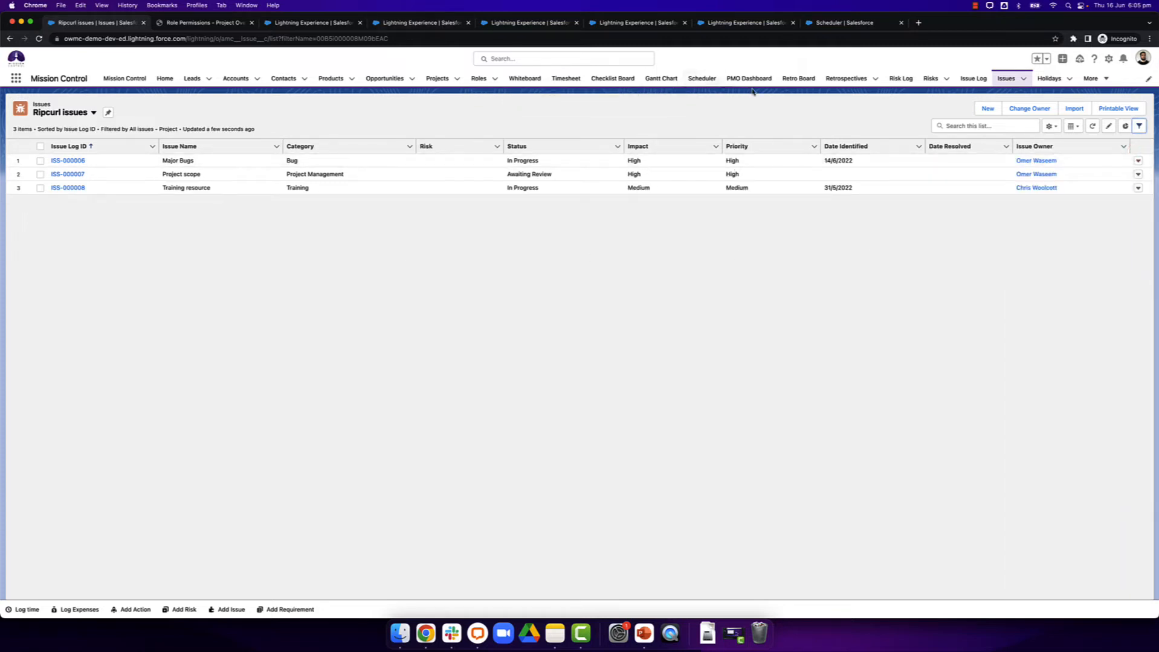
Step: Open the Issue Log, apply the Ripcurl issues list view, and review its charts and issue rows
click(969, 80)
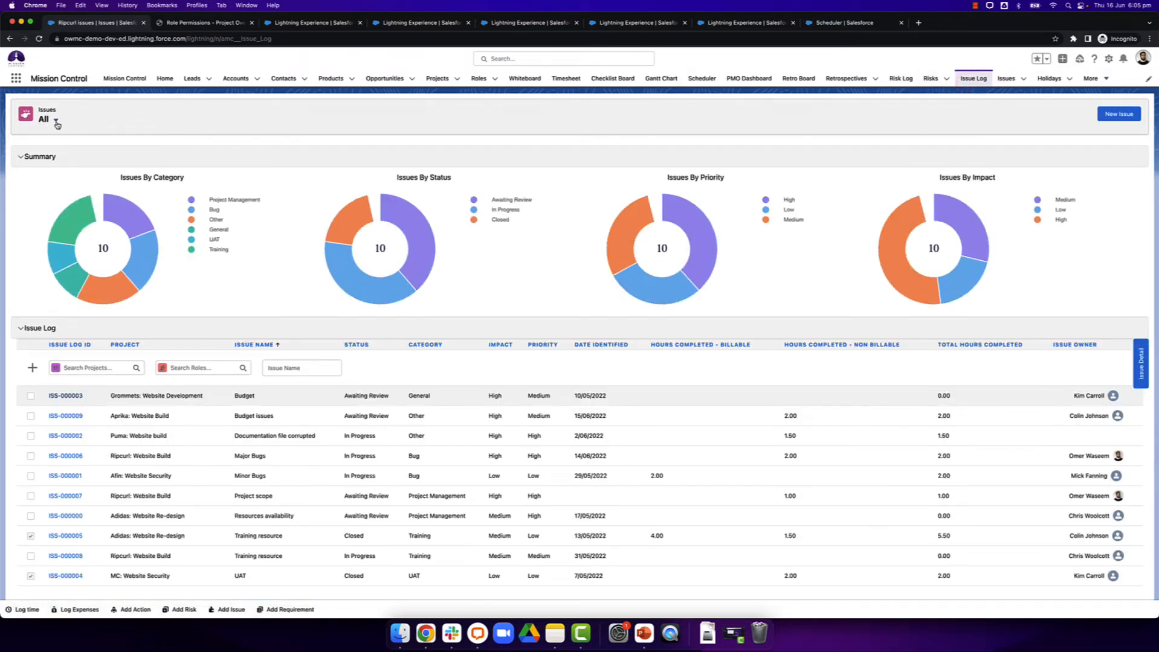
click(56, 120)
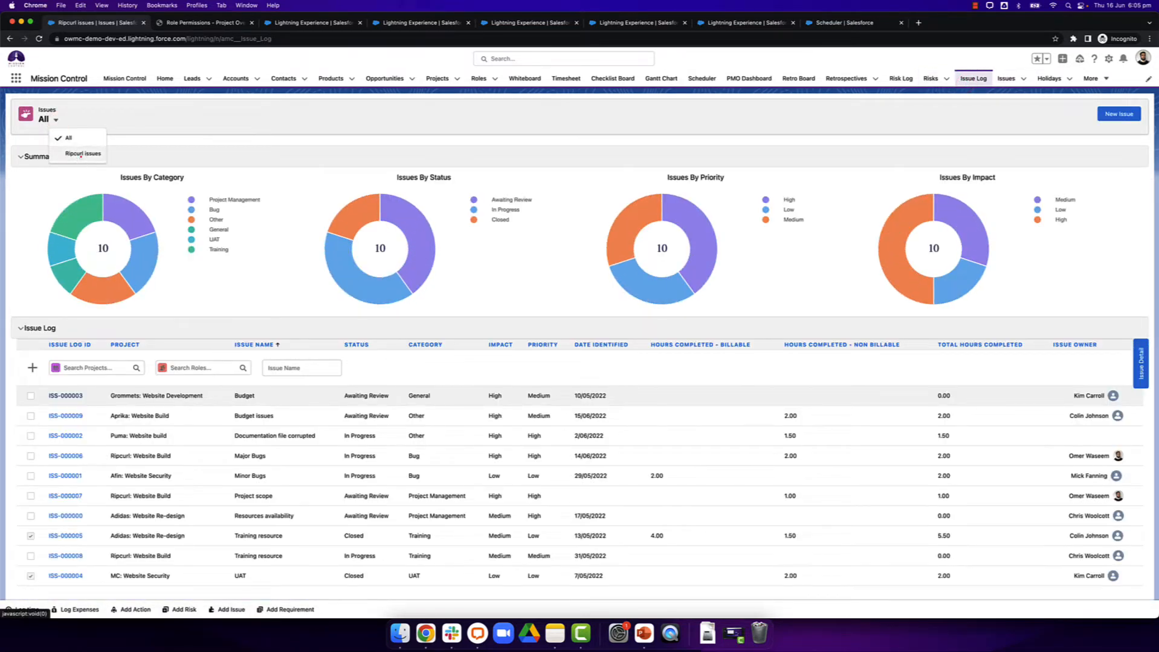
click(81, 155)
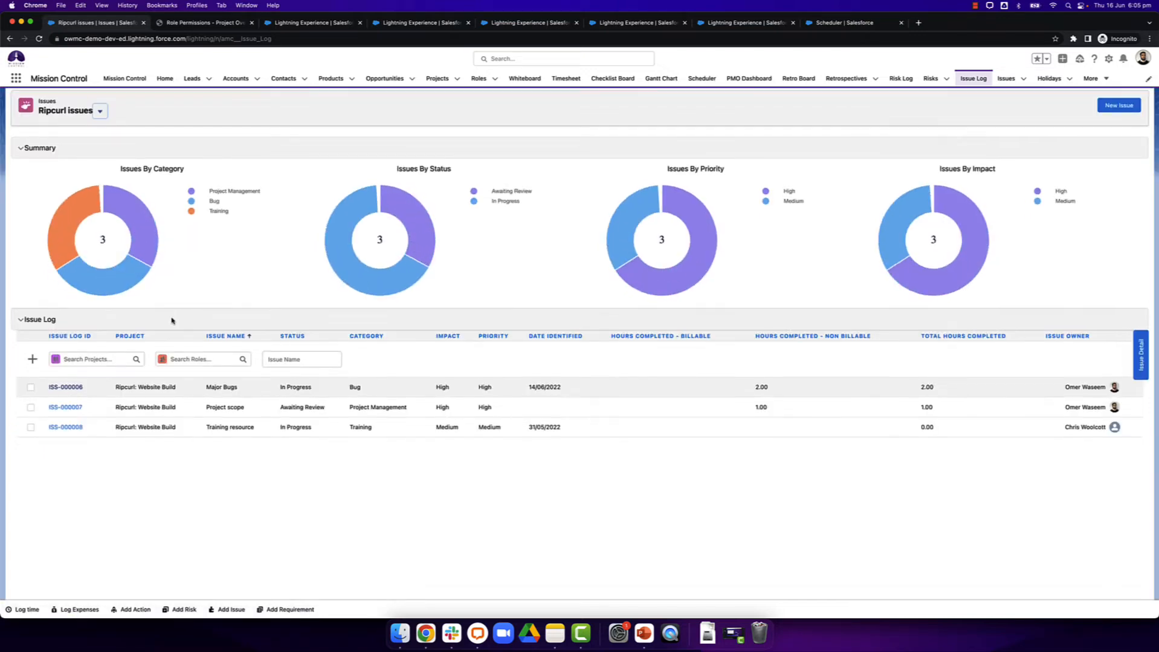
scroll(169, 330, down, 1)
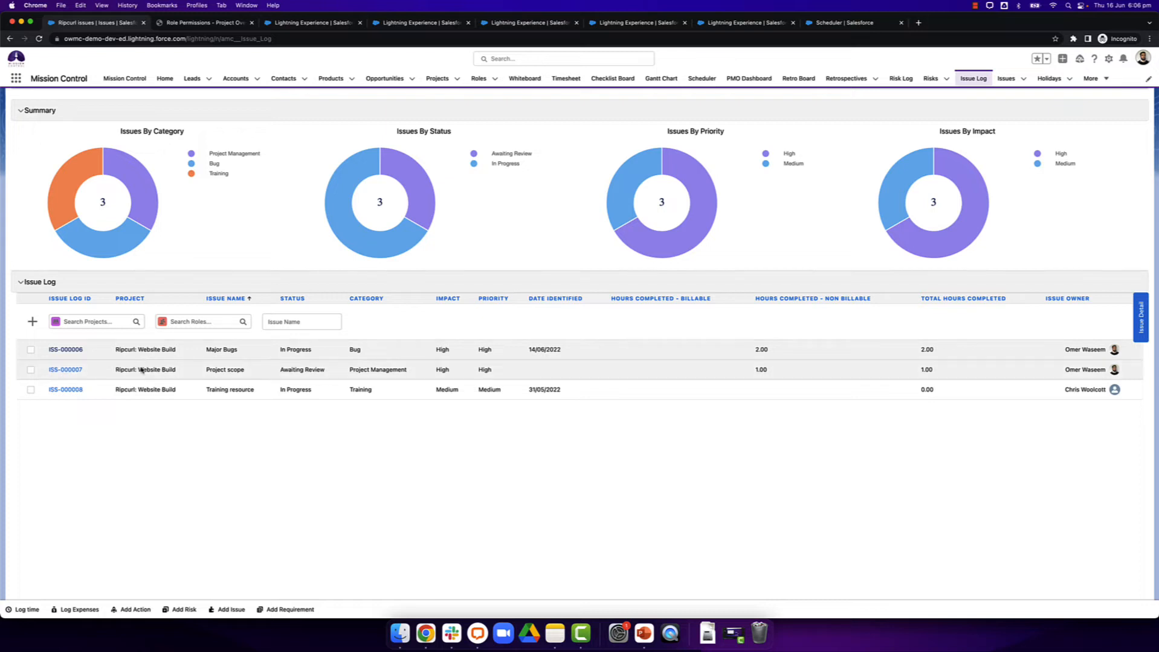
scroll(117, 354, up, 1)
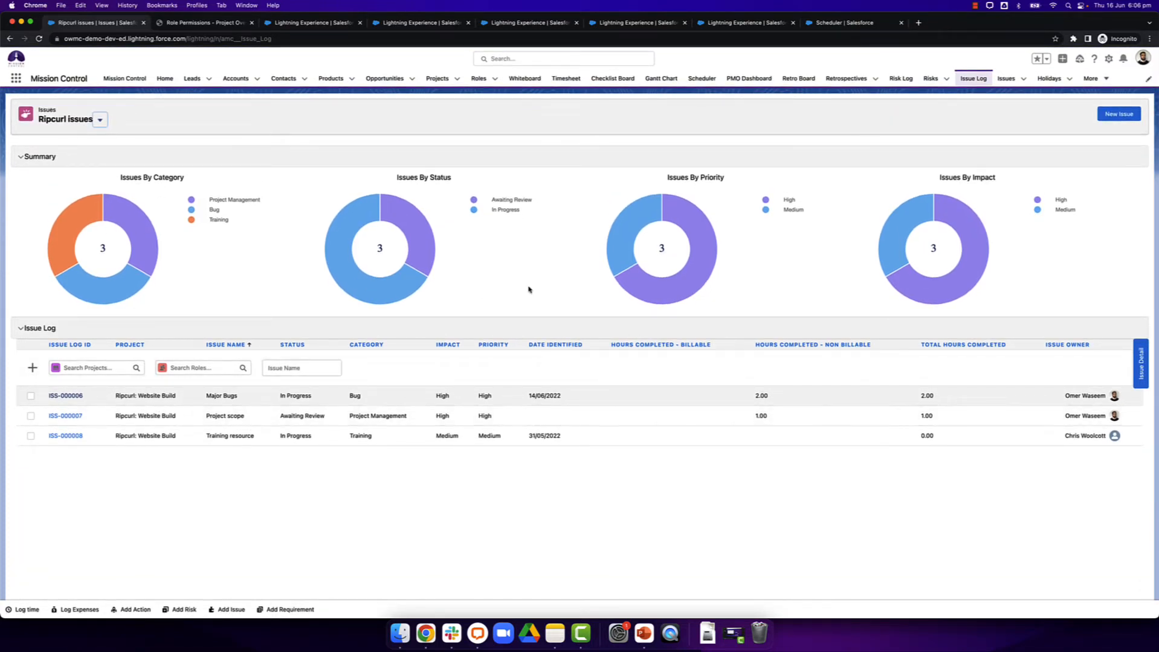
Step: Return to the Issues list and show the list view controls where new list views are created
click(995, 79)
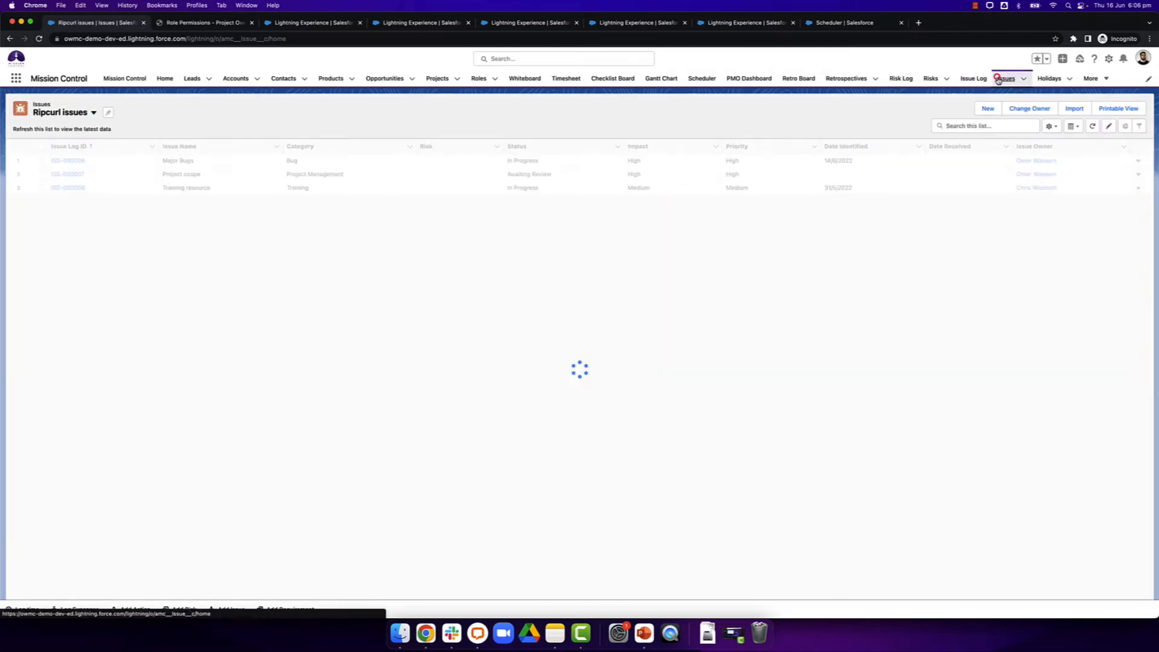
click(1051, 126)
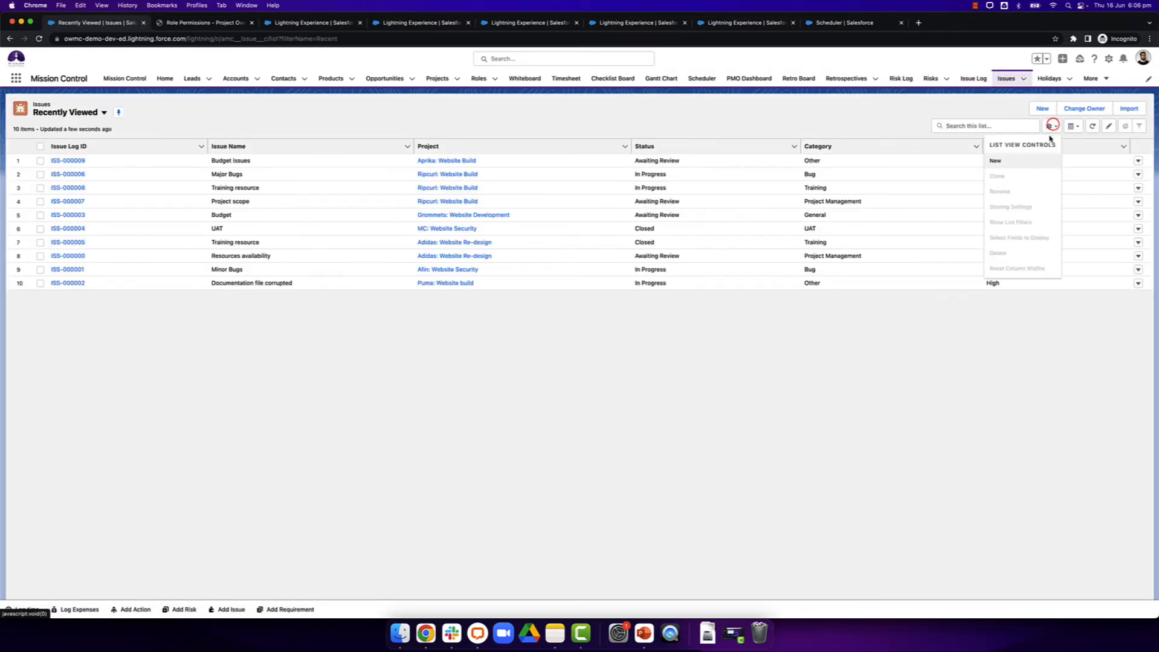
click(86, 127)
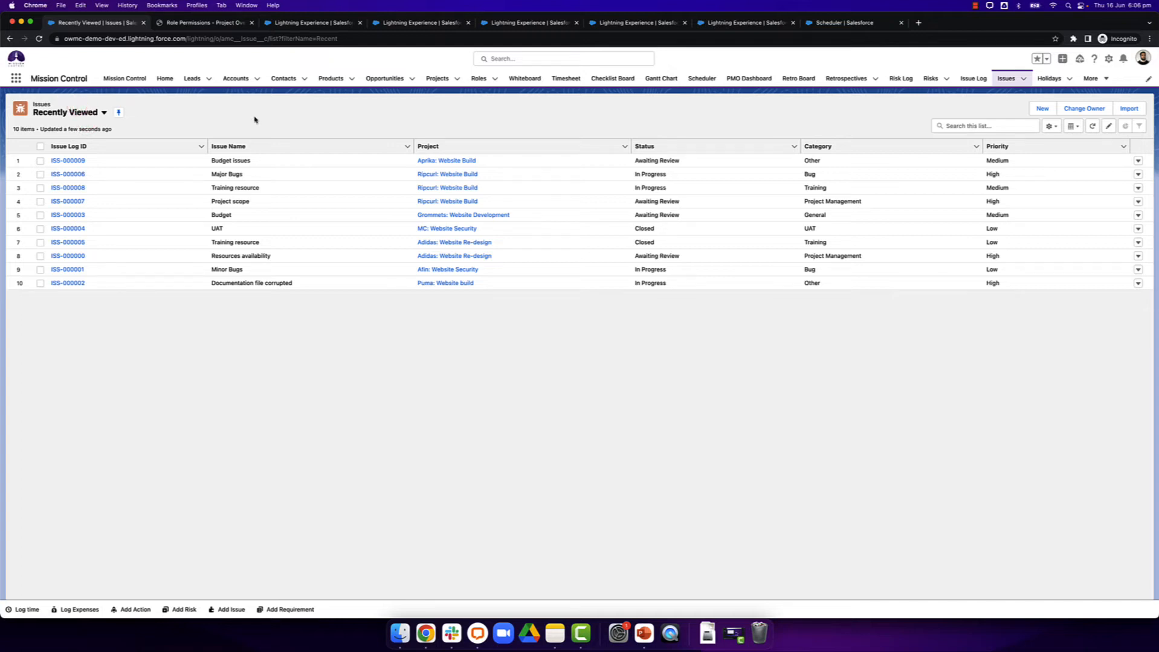
Step: Go back to the Issue Log and switch its list view from All to Ripcurl issues
click(973, 79)
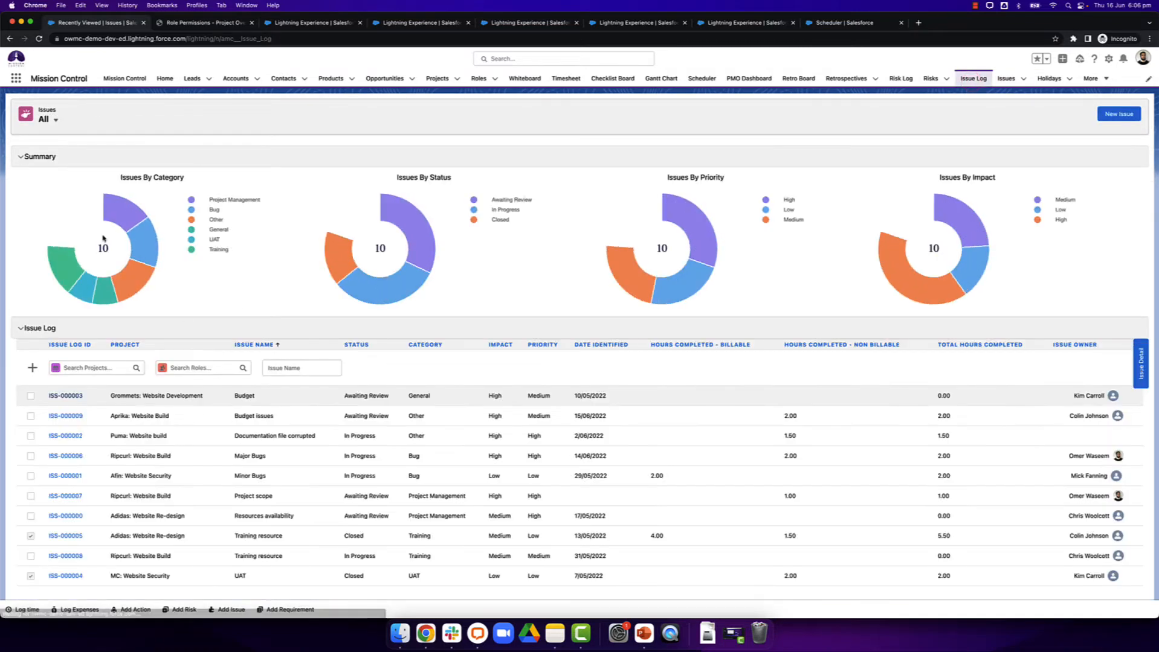
click(52, 119)
click(70, 149)
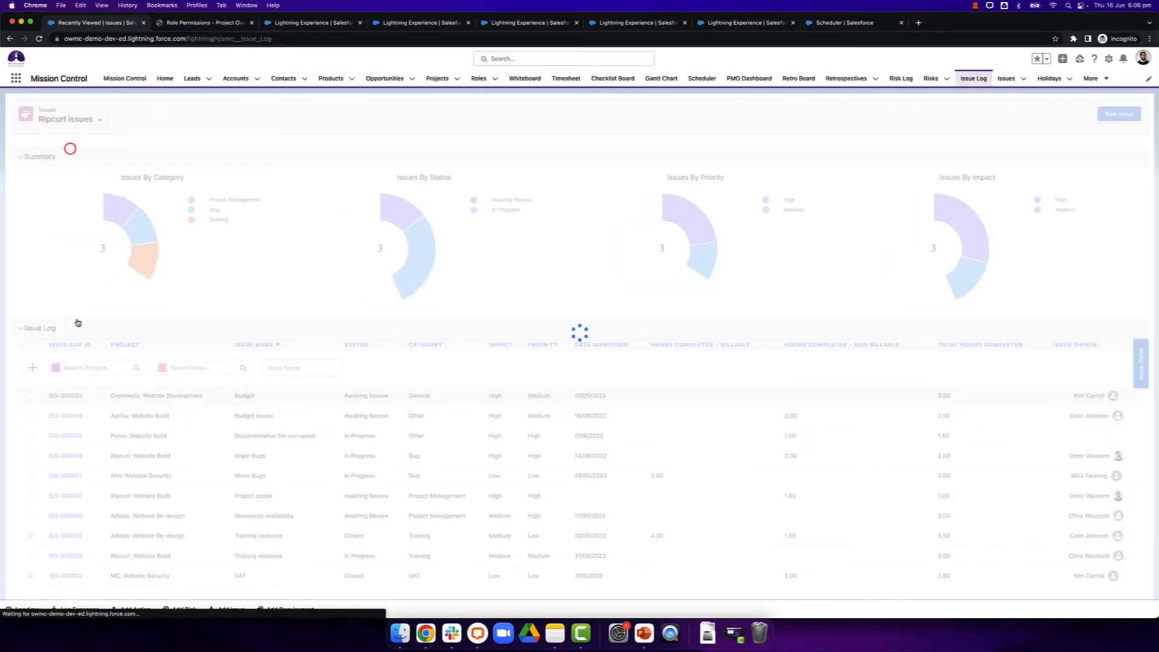
Step: Check the Include in Weekly Status Report setting in the Major Bugs, Project scope and Training resource issue records
click(260, 400)
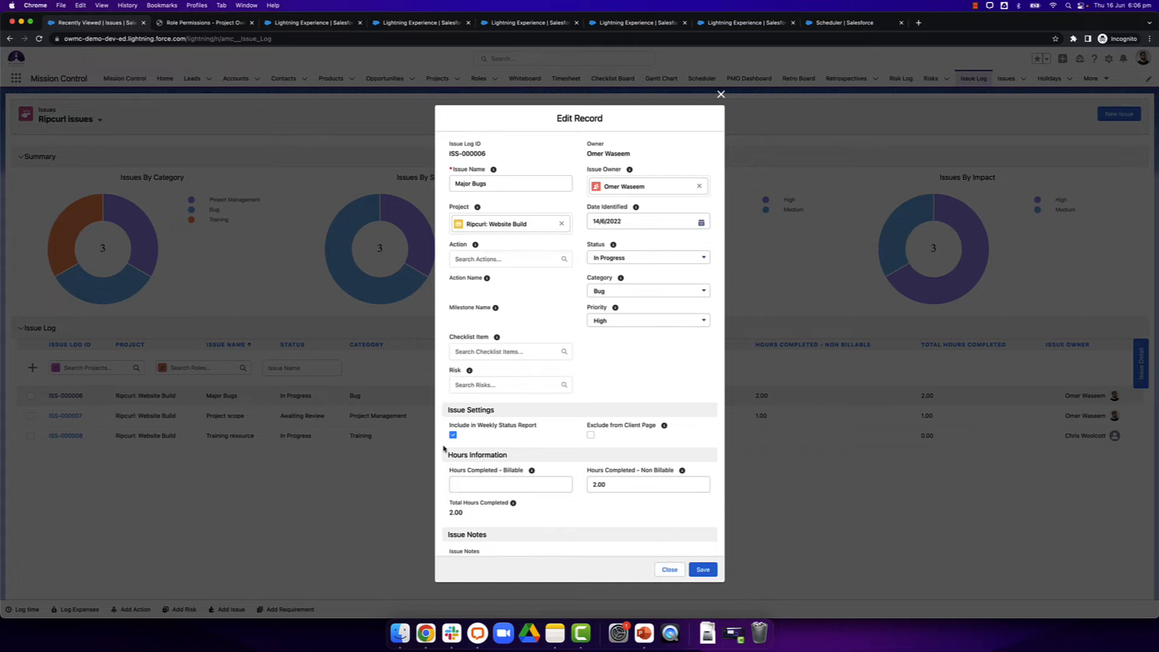
click(676, 573)
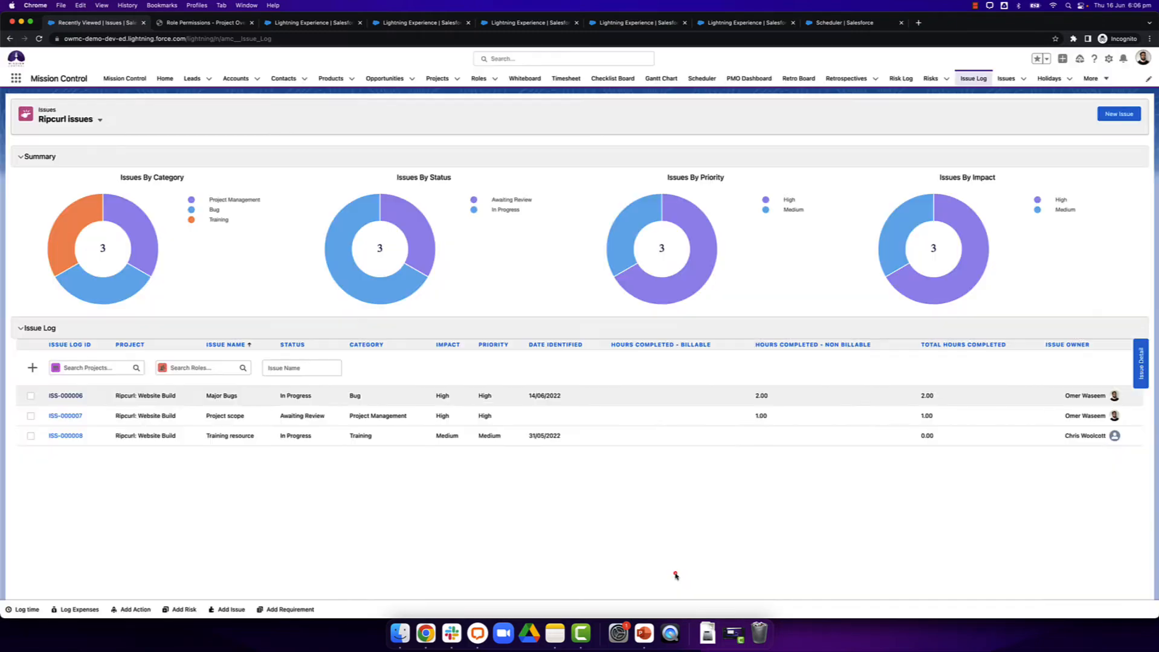
double_click(322, 418)
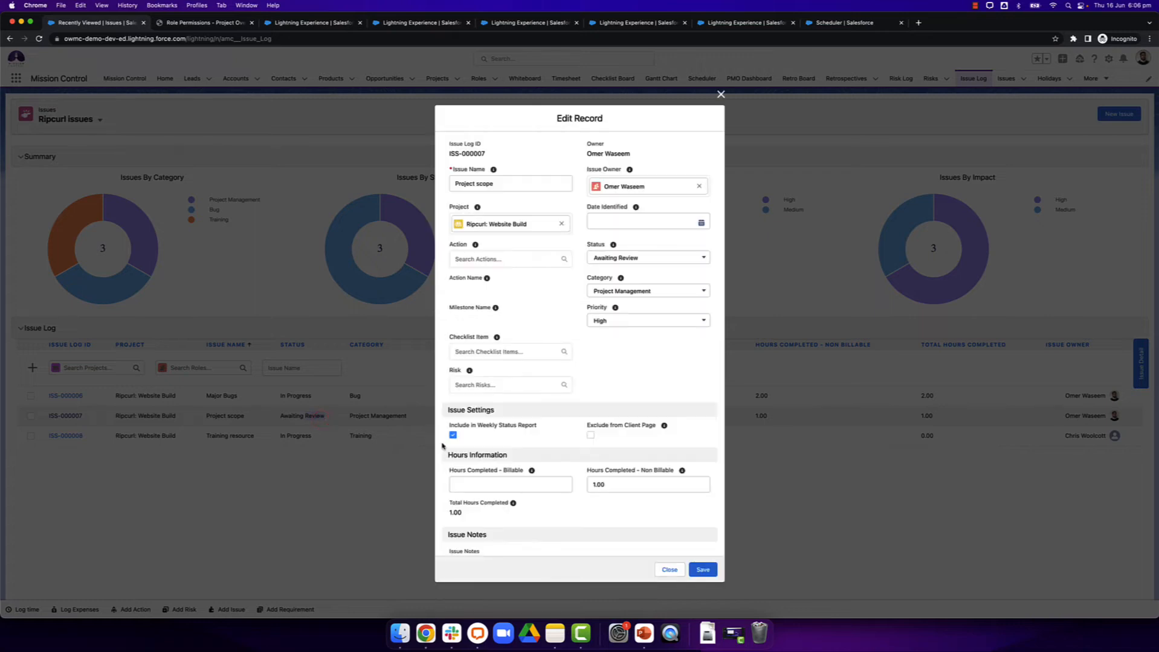
click(662, 567)
double_click(223, 435)
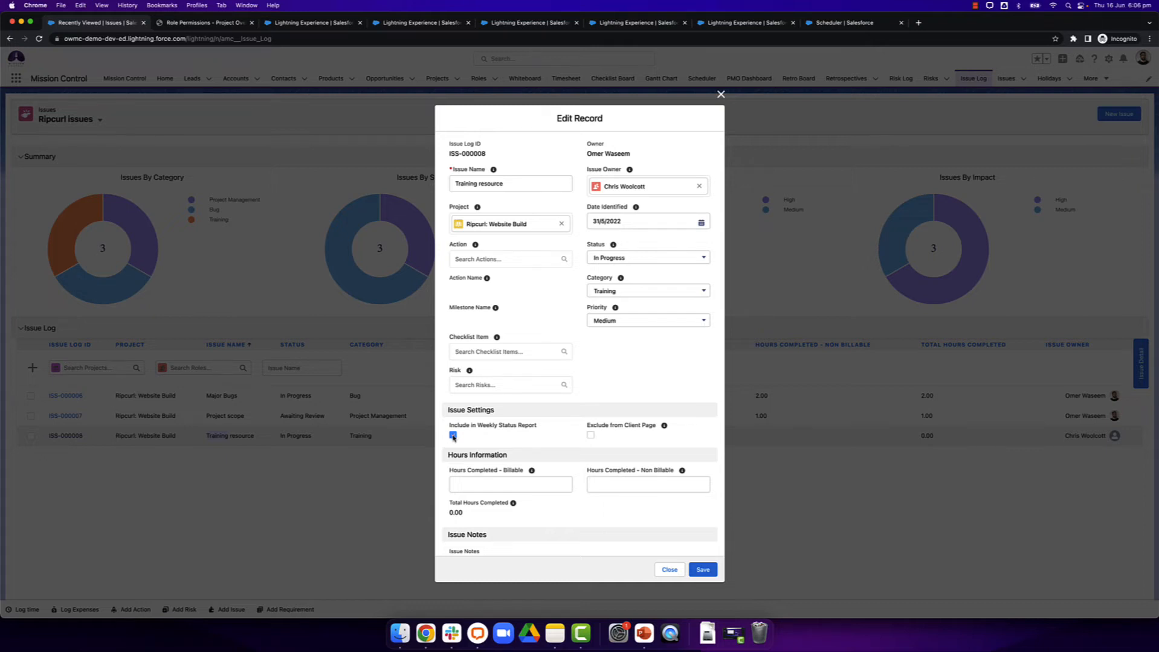
click(701, 571)
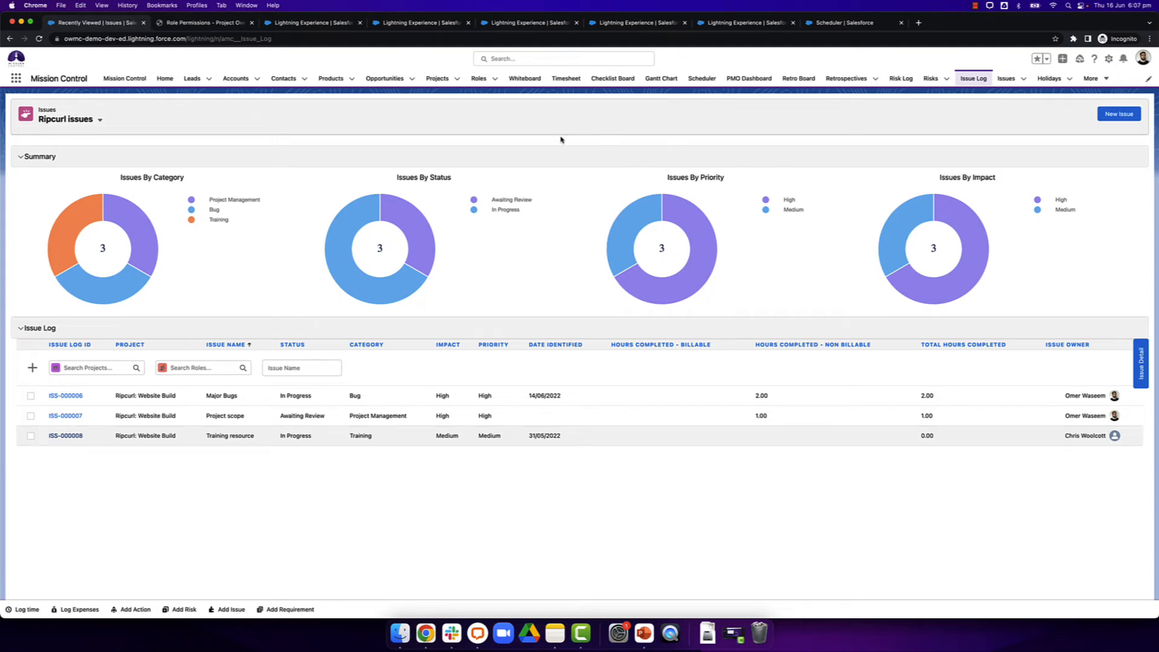
Step: Open the Ripcurl: Website Build project record from the recent projects
click(457, 79)
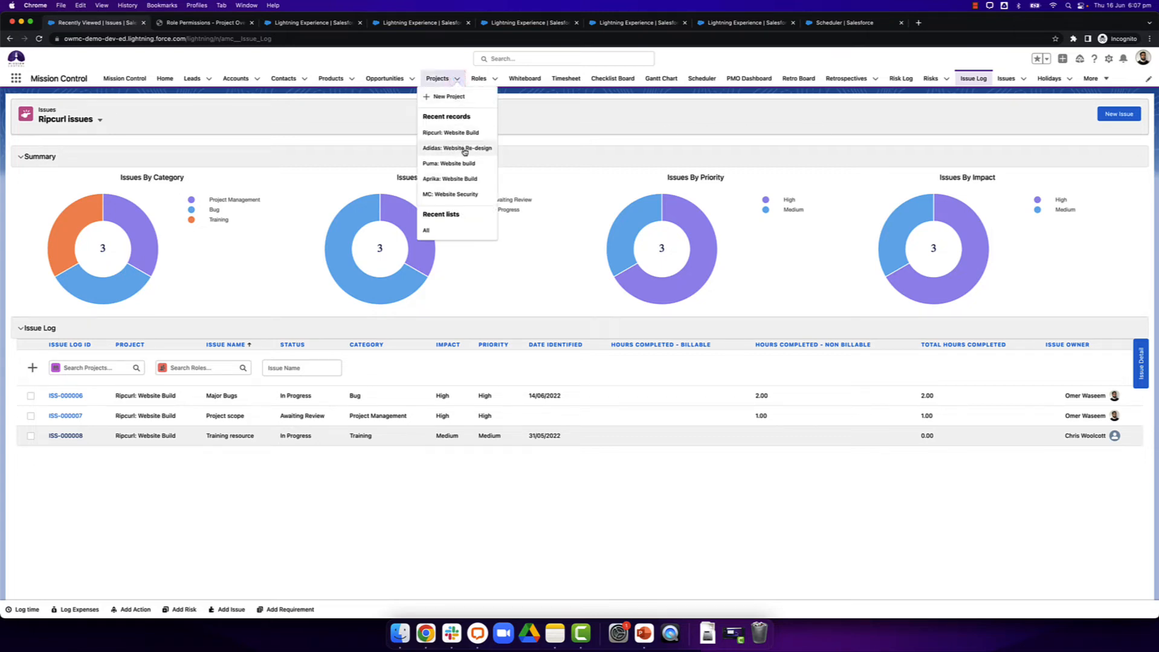
click(449, 134)
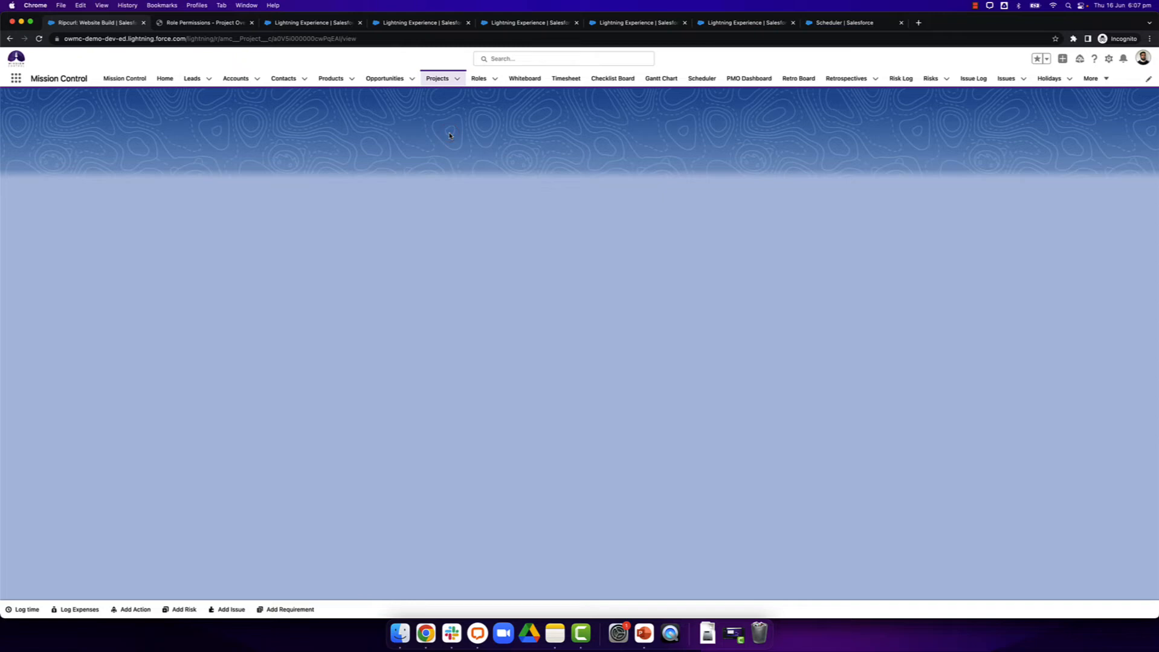
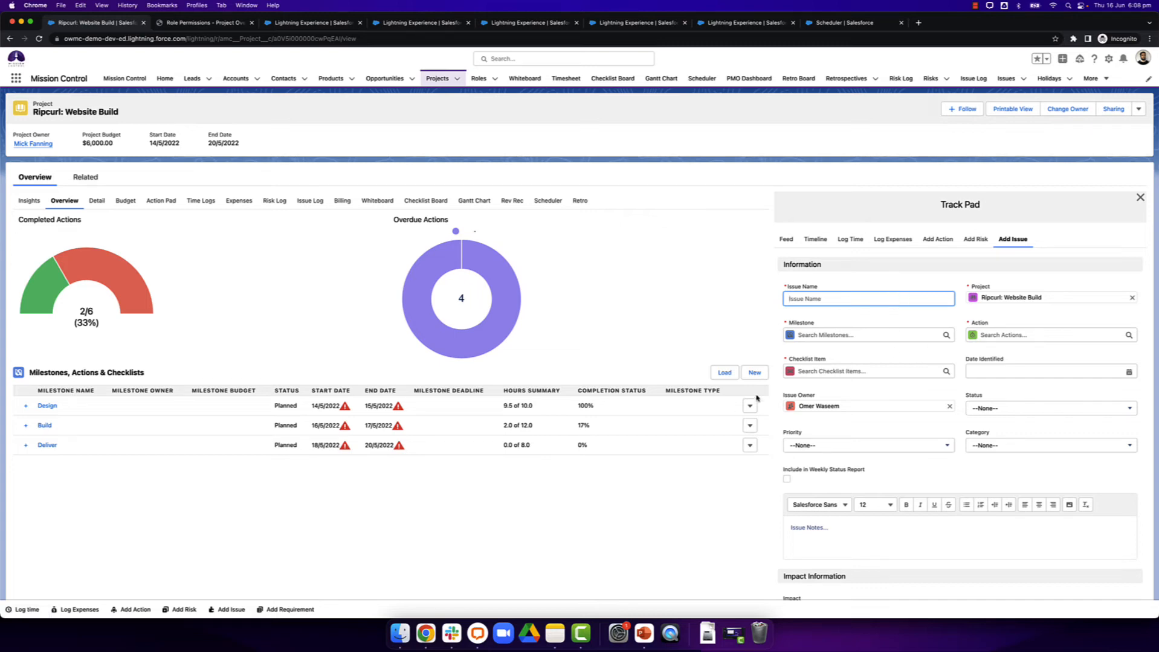
Step: Open the Action Pad from the console's Progress Pad and show the Issue Manager for the Puma: Website build Review documentation action
click(591, 509)
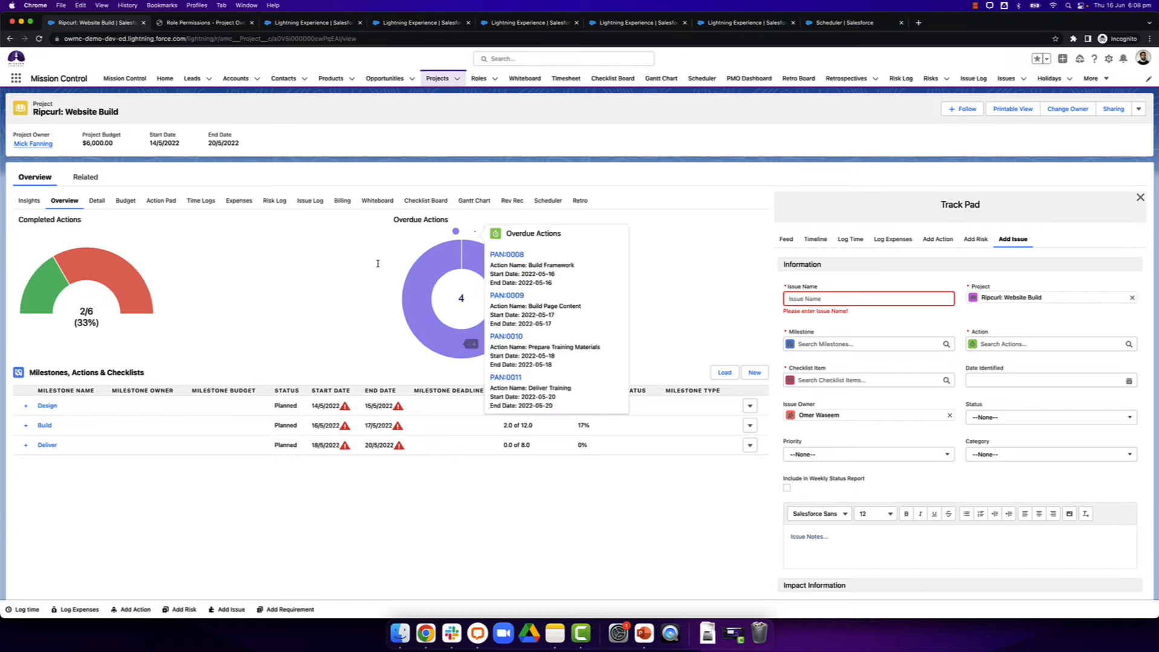
click(137, 80)
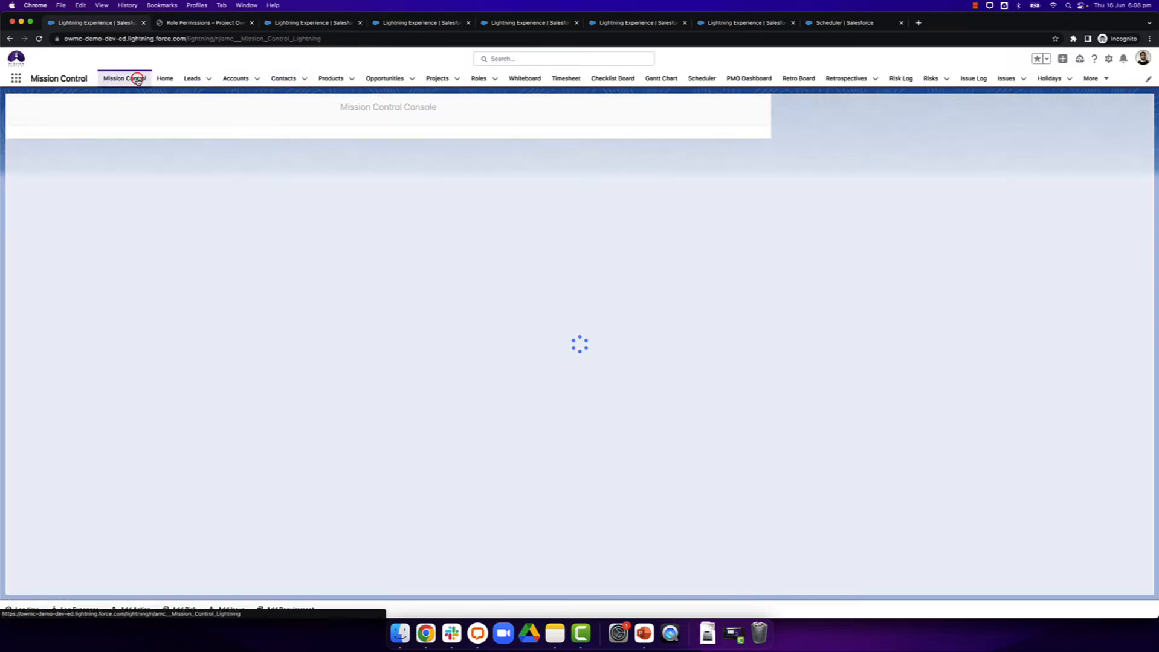
click(86, 144)
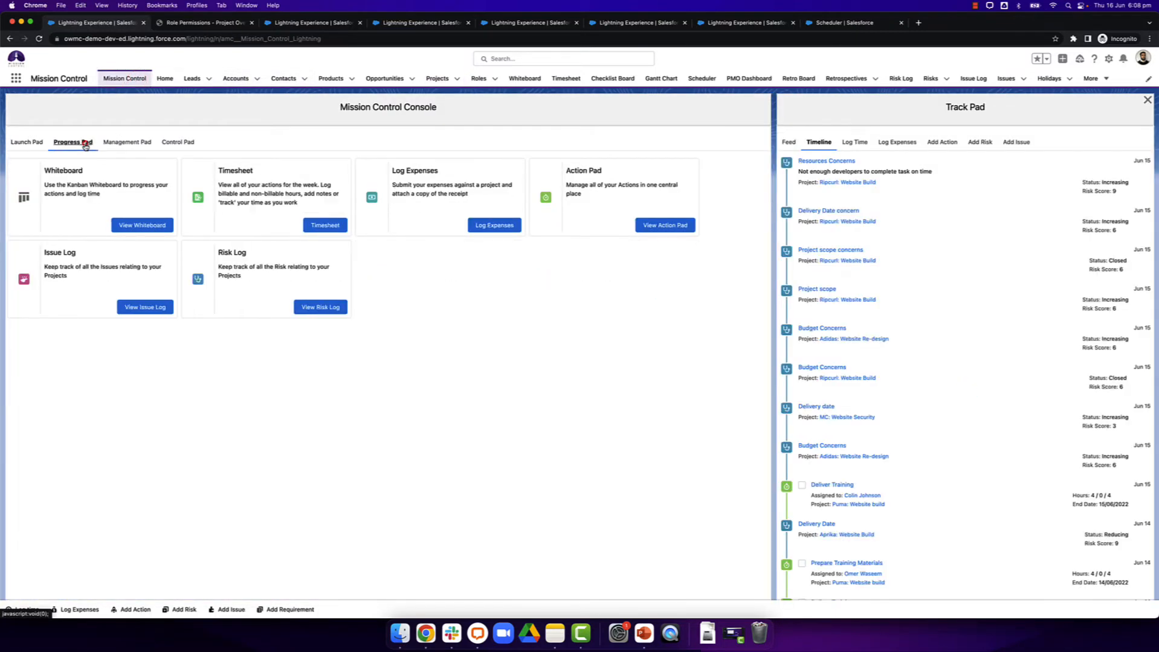
click(653, 232)
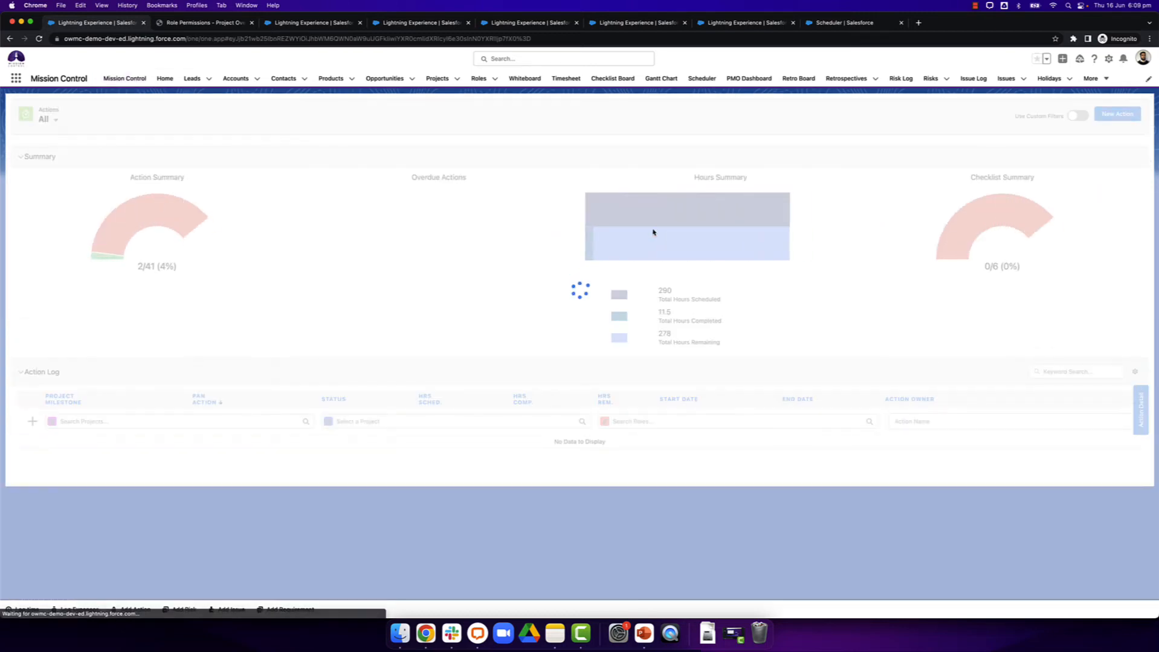
scroll(775, 284, down, 5)
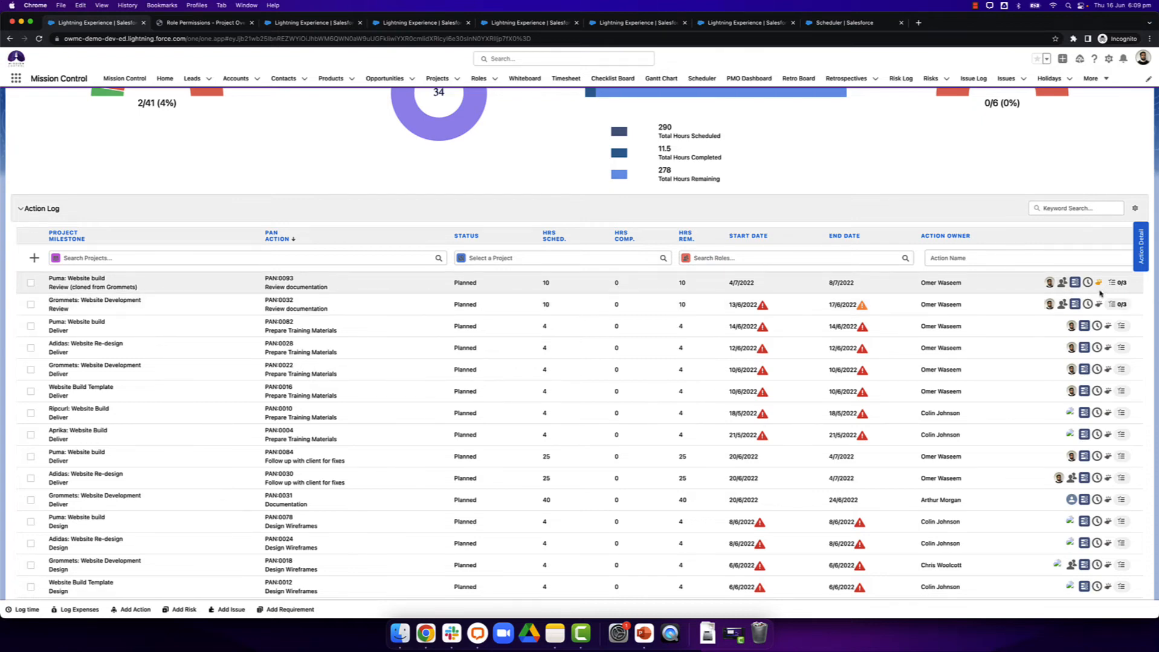
click(1096, 288)
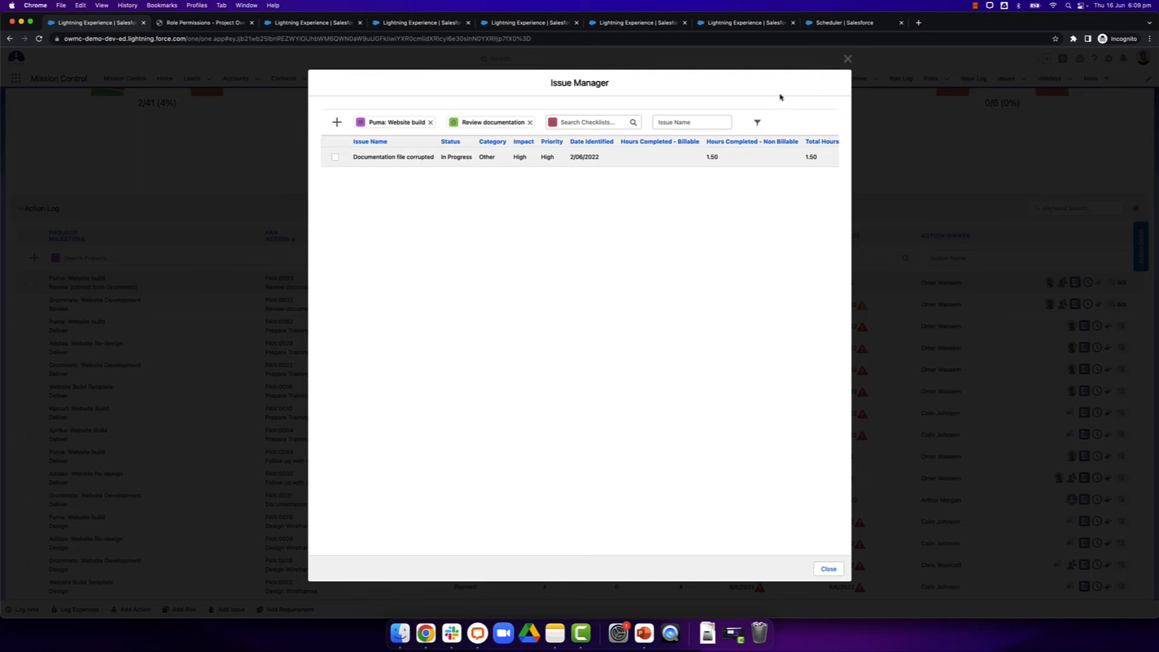
Step: Look through the Issue Manager's filter options, including the Status choices, and close both the filters and the Issue Manager without filtering
click(757, 124)
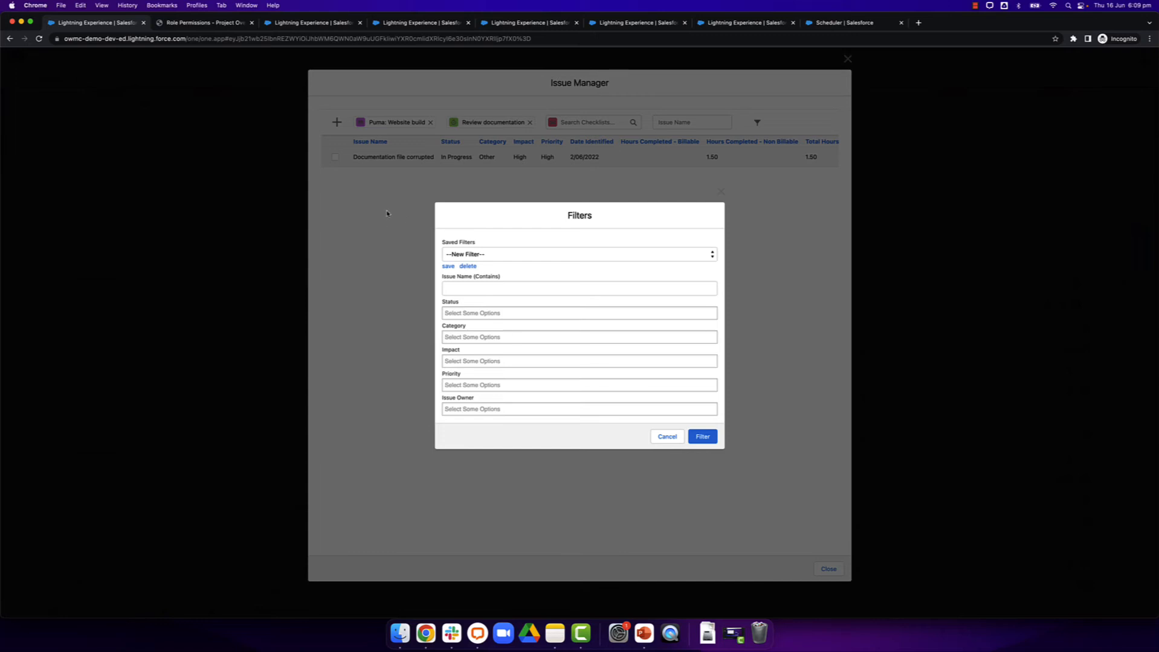
click(470, 315)
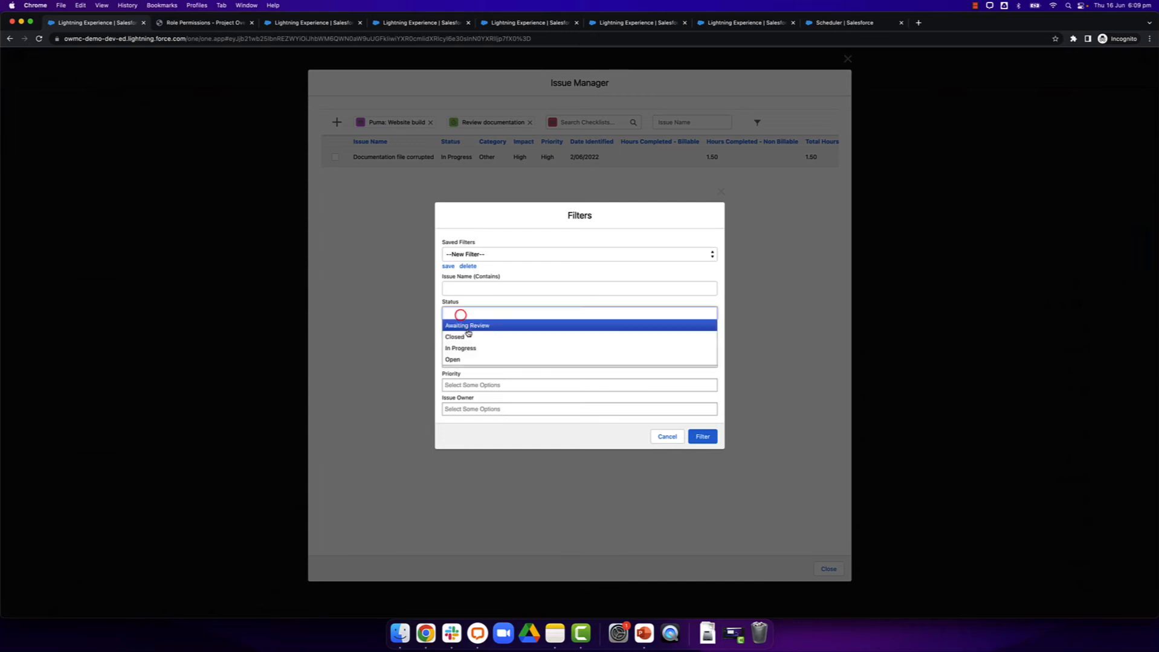
click(464, 311)
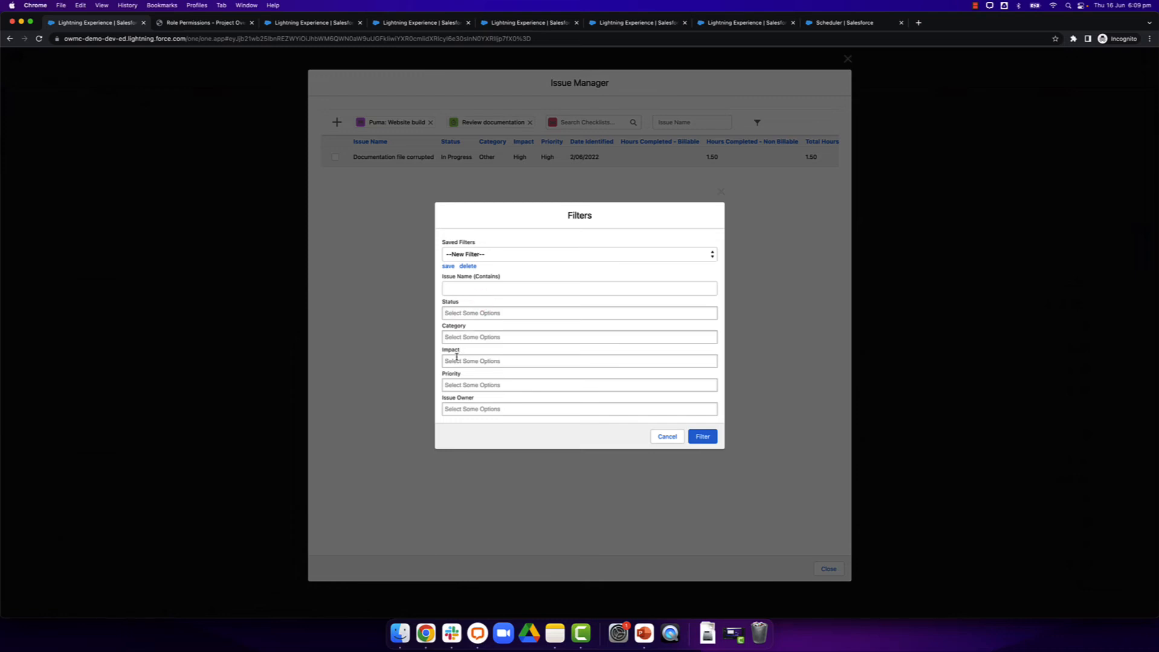
click(453, 288)
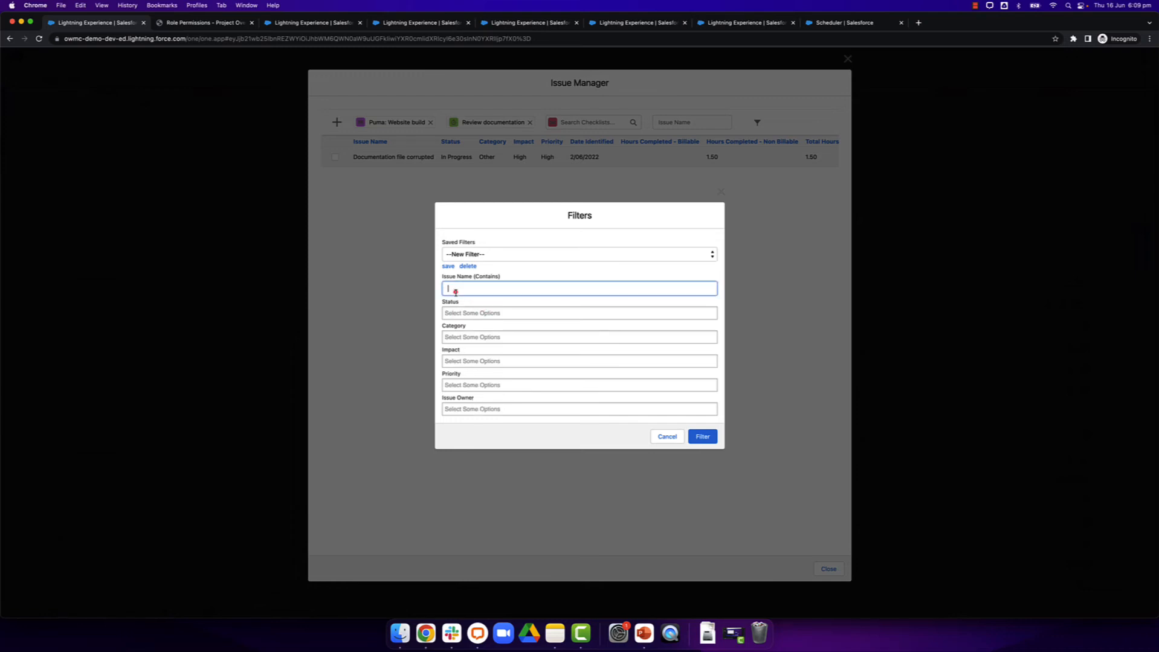
click(666, 435)
click(827, 569)
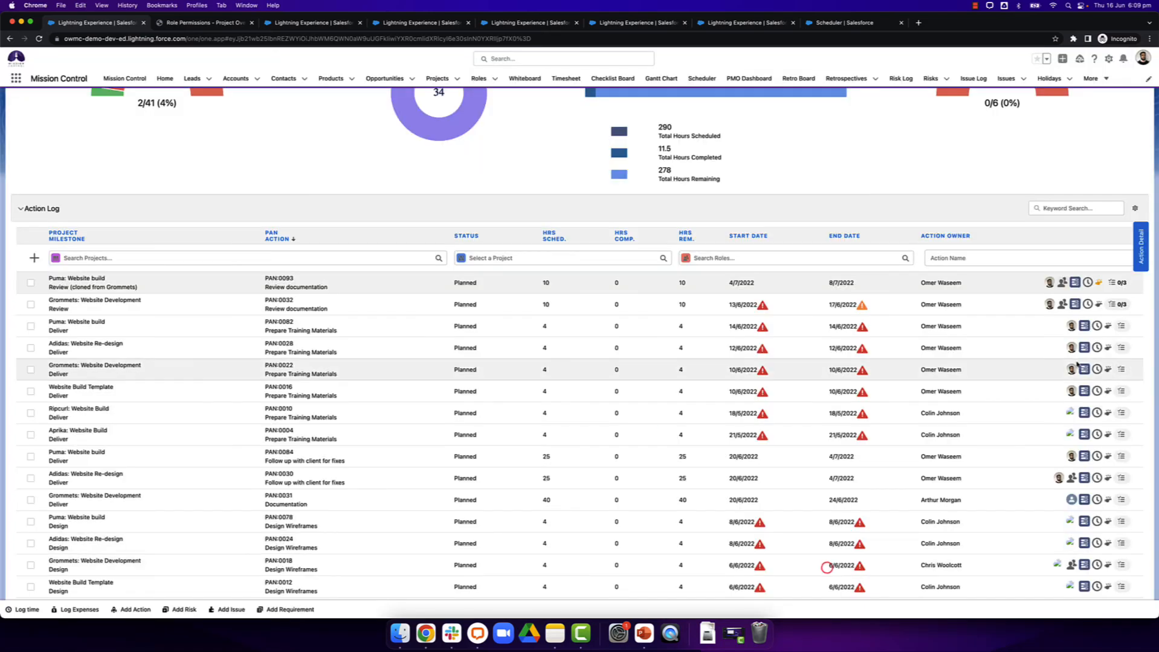
Step: Open and close the Issue Manager for the Grommets: Website Development Review documentation action in the Action Log
click(1098, 303)
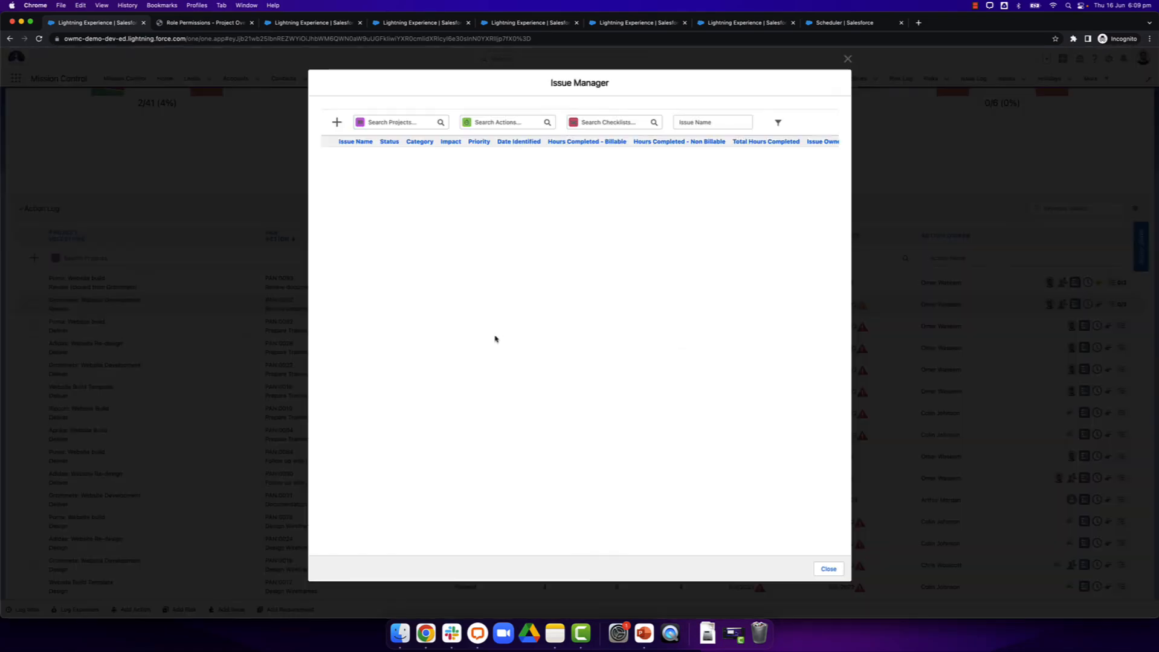
click(845, 60)
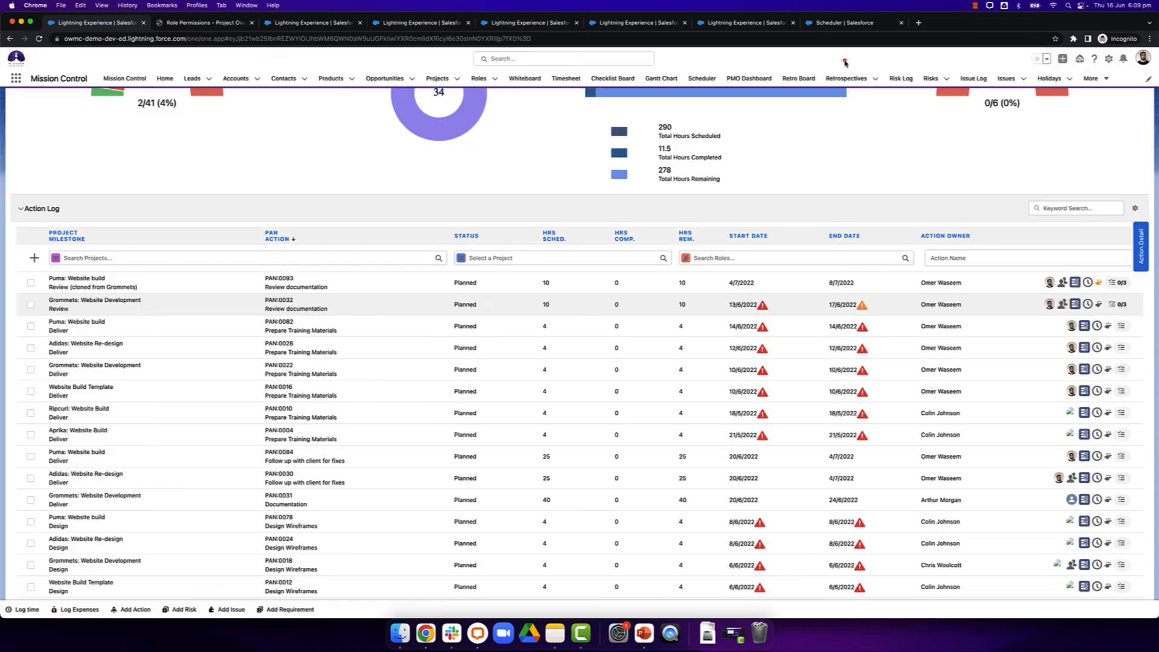
scroll(457, 303, up, 3)
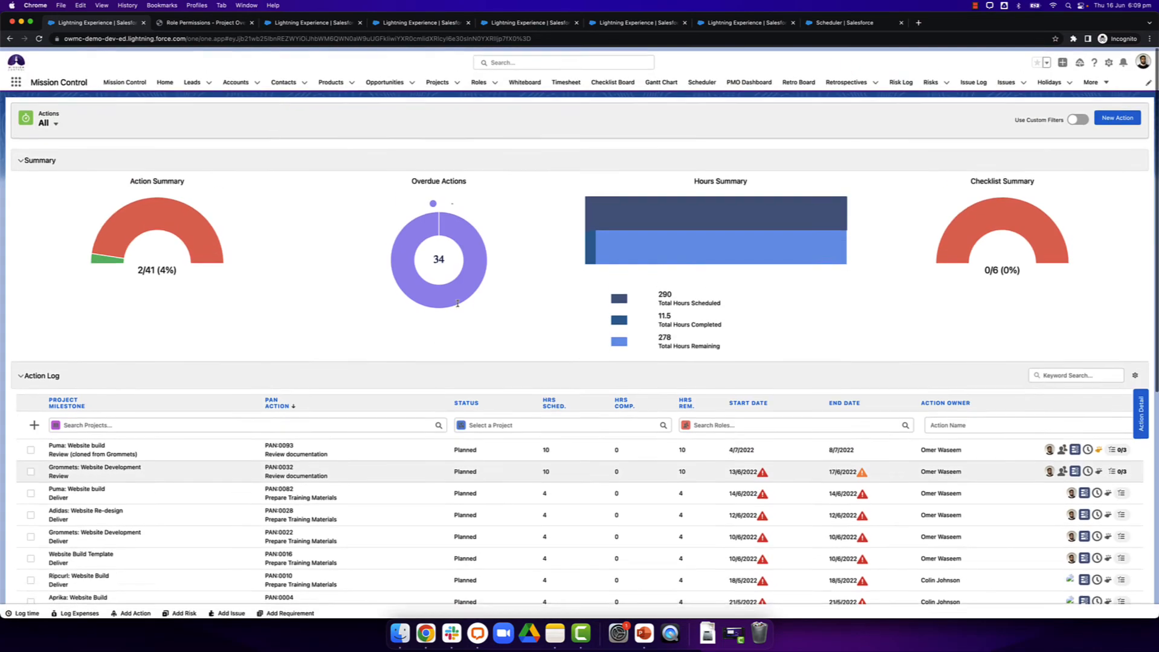
Step: On the Checklist Board, expand the cards and view the Issue Manager for the first Review Wireframes checklist item
click(330, 24)
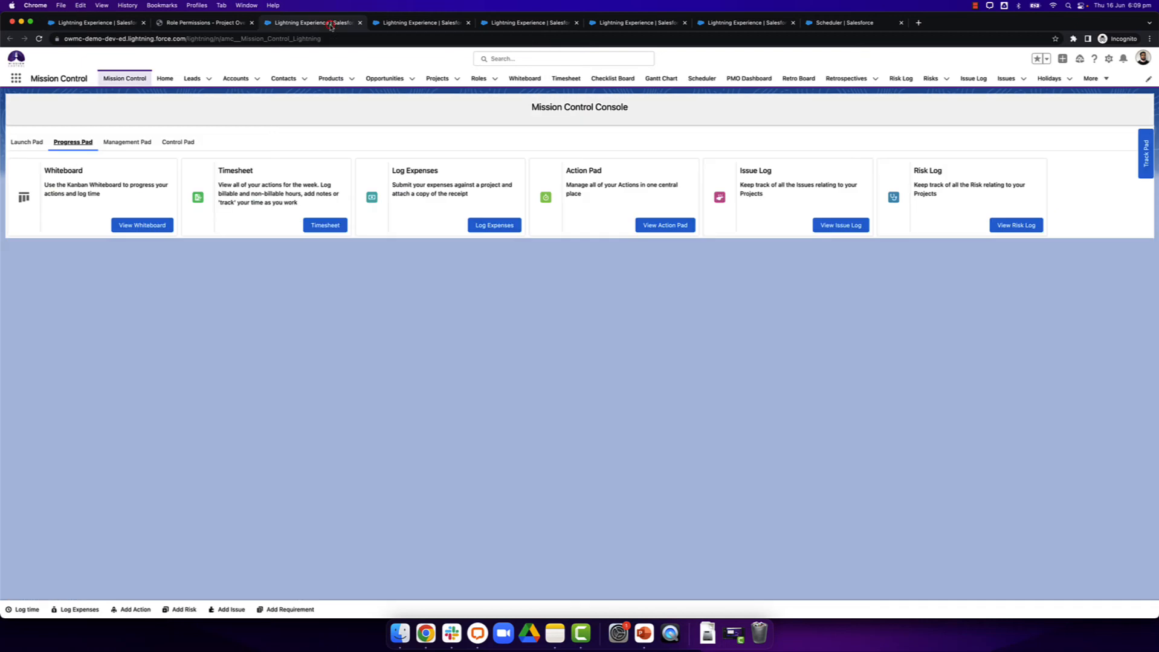
click(384, 23)
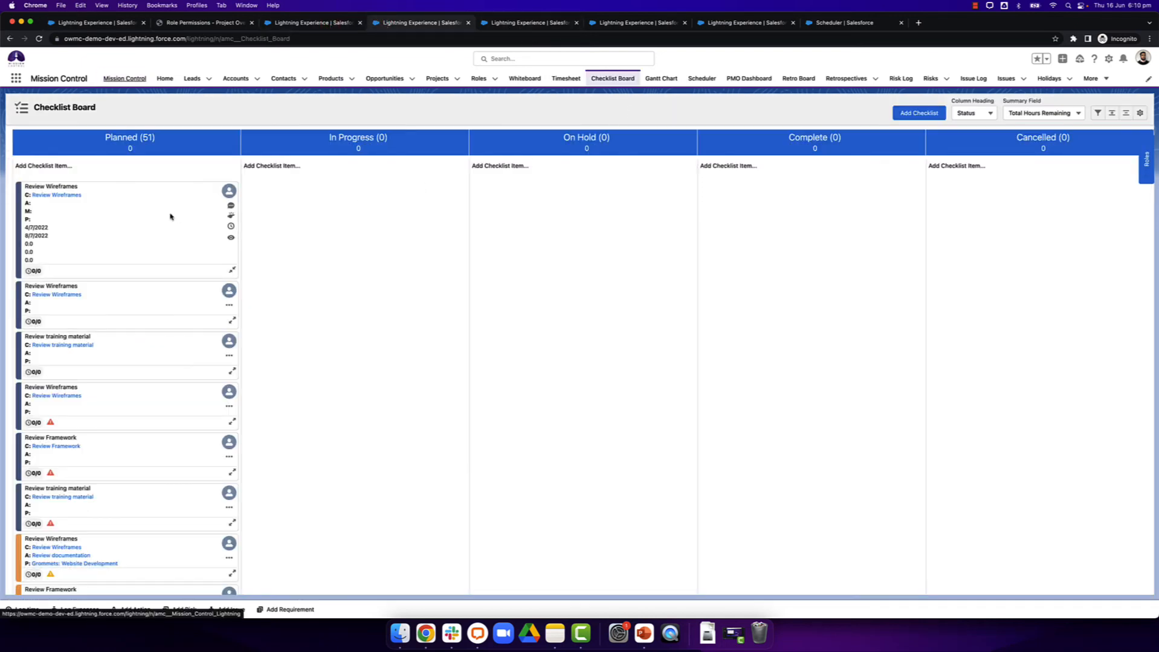
click(233, 323)
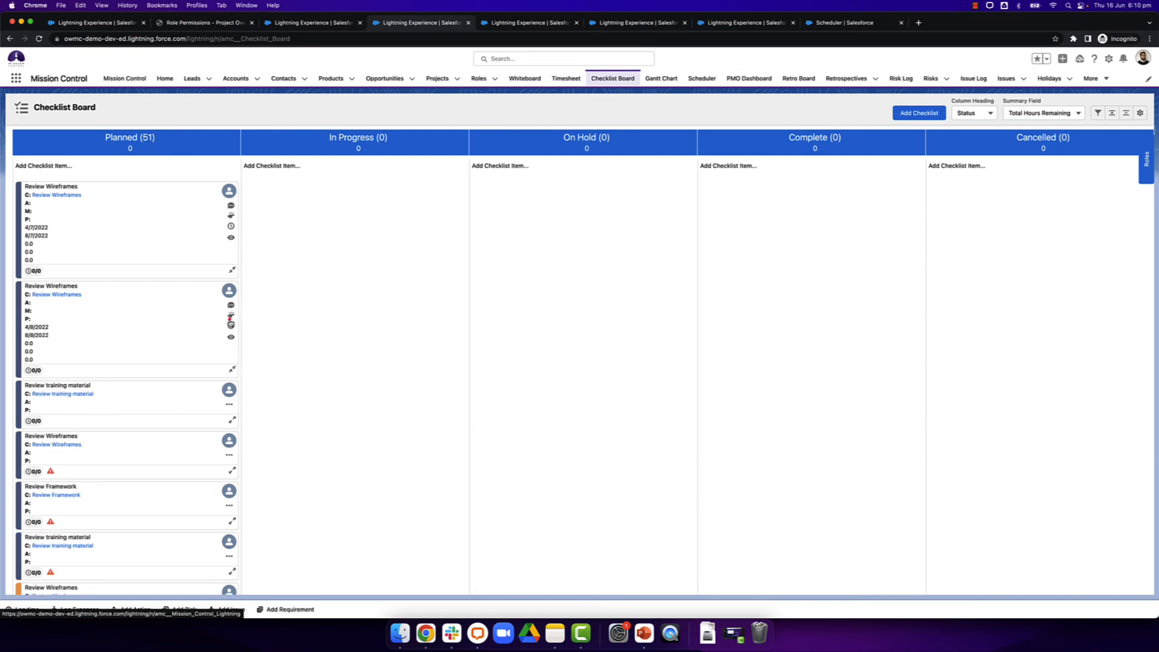
click(1112, 114)
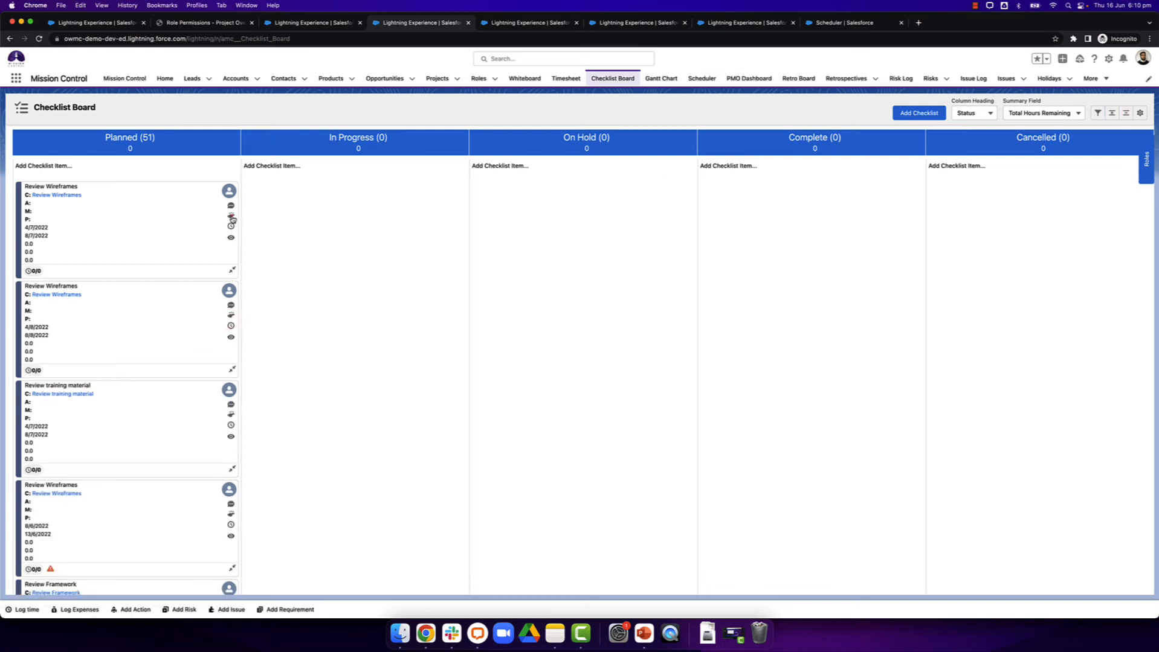
click(231, 217)
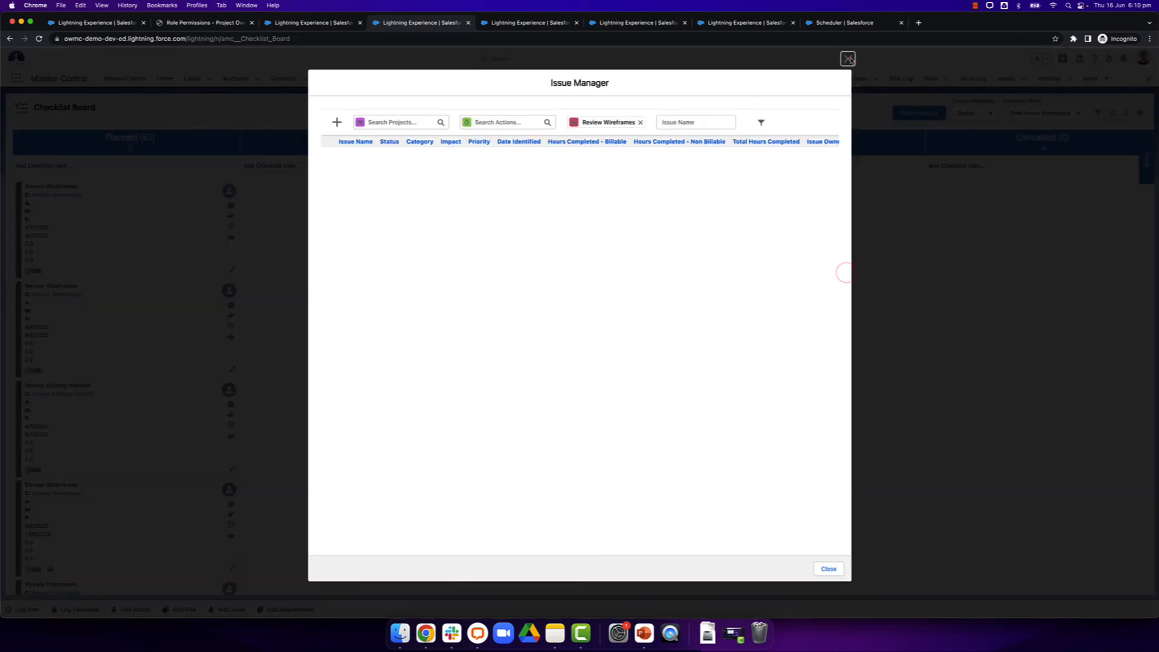
click(849, 58)
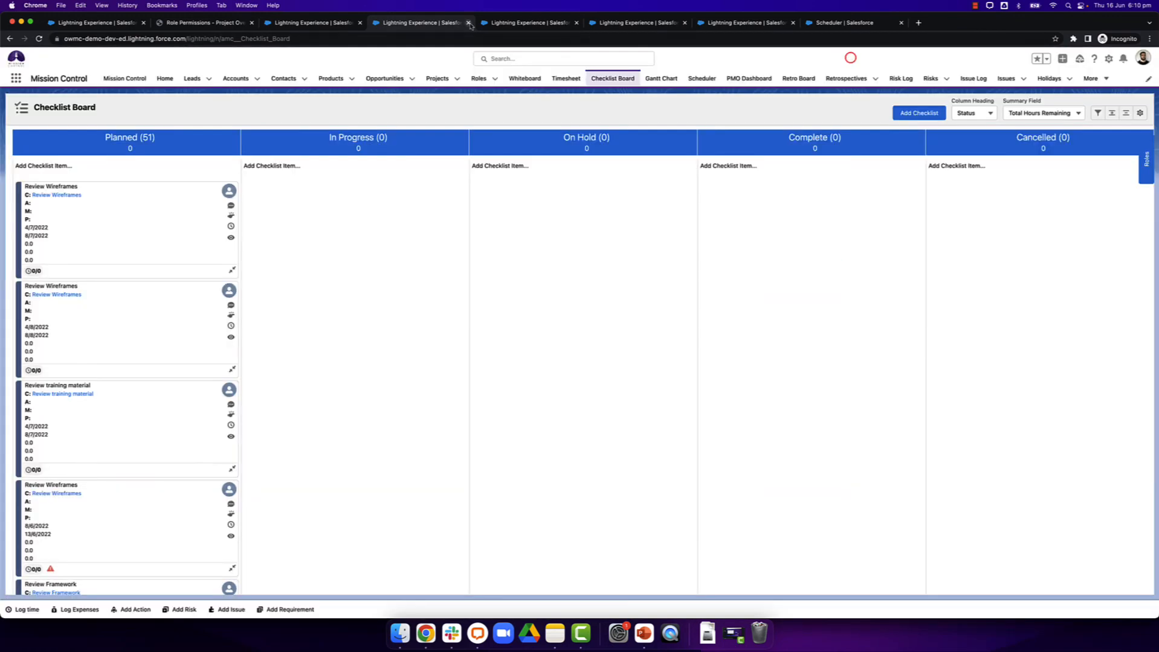
Step: Open the Whiteboard and view the Issue Manager for the Aprika: Website Build Design Wireframes action
click(511, 23)
click(334, 28)
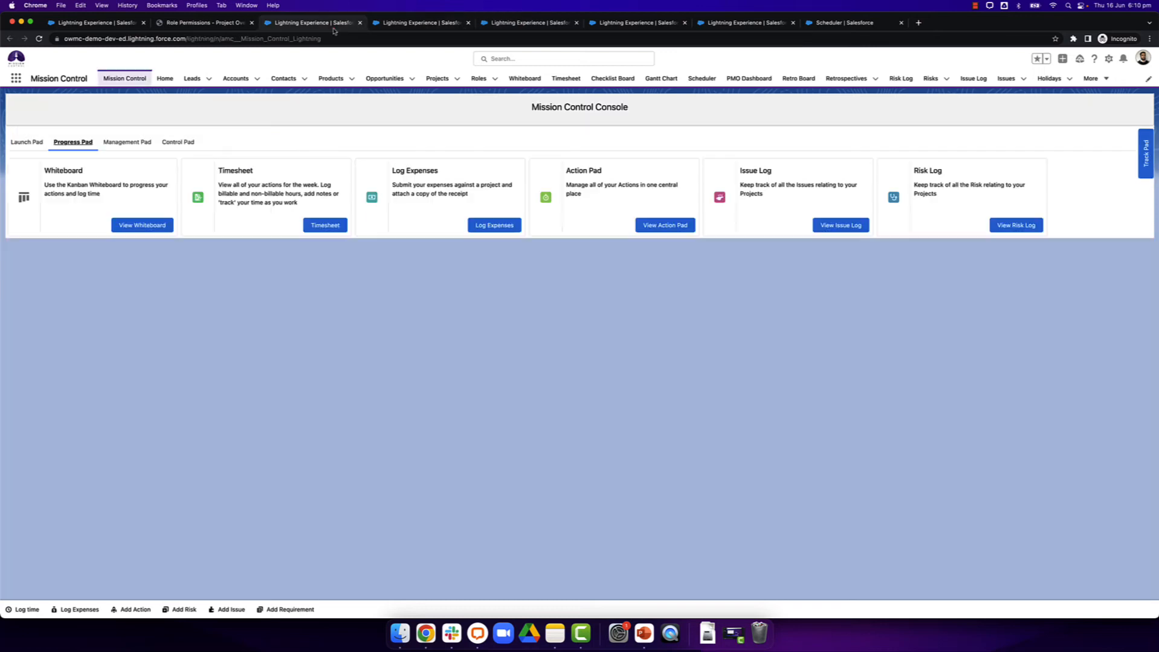
click(525, 78)
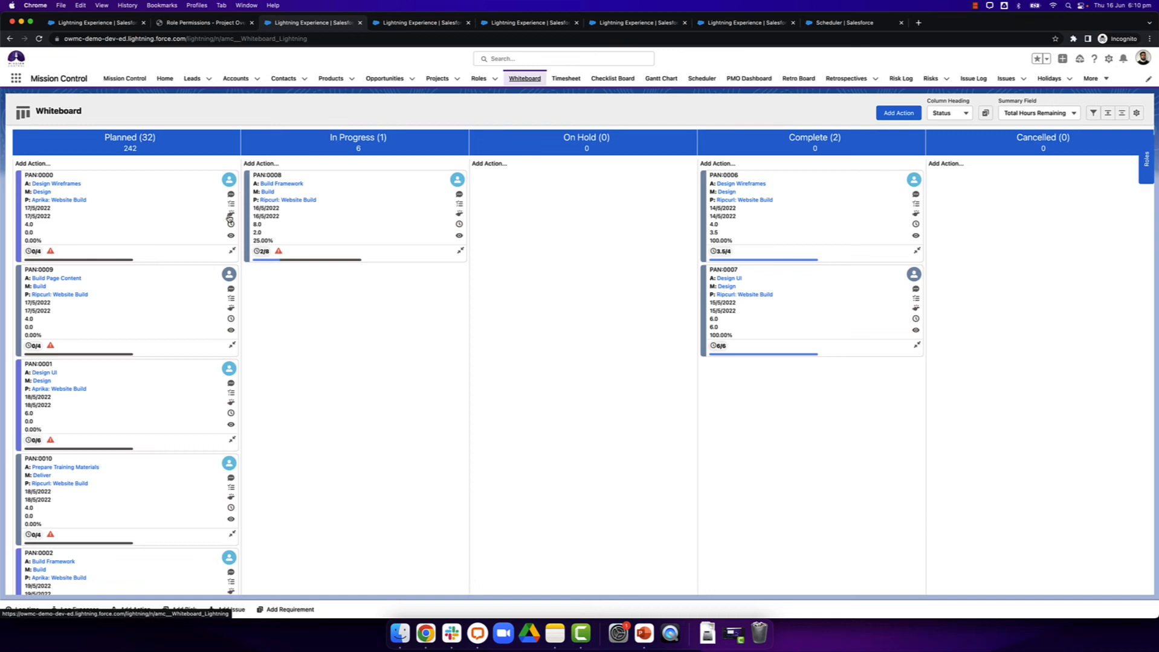
click(230, 216)
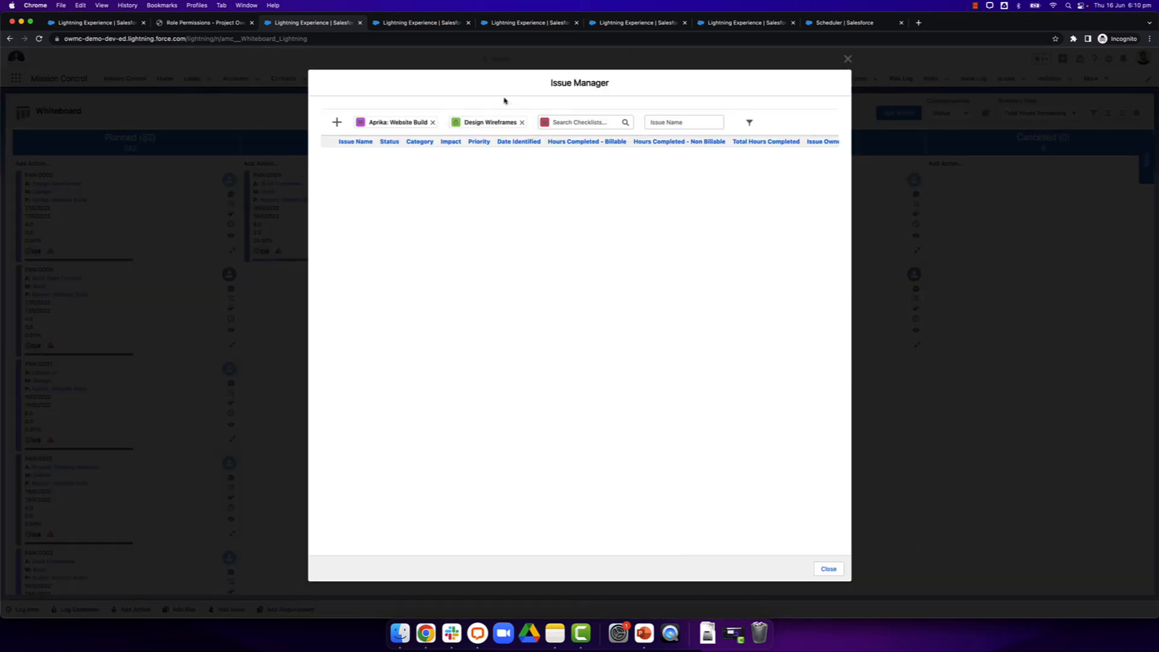
click(848, 59)
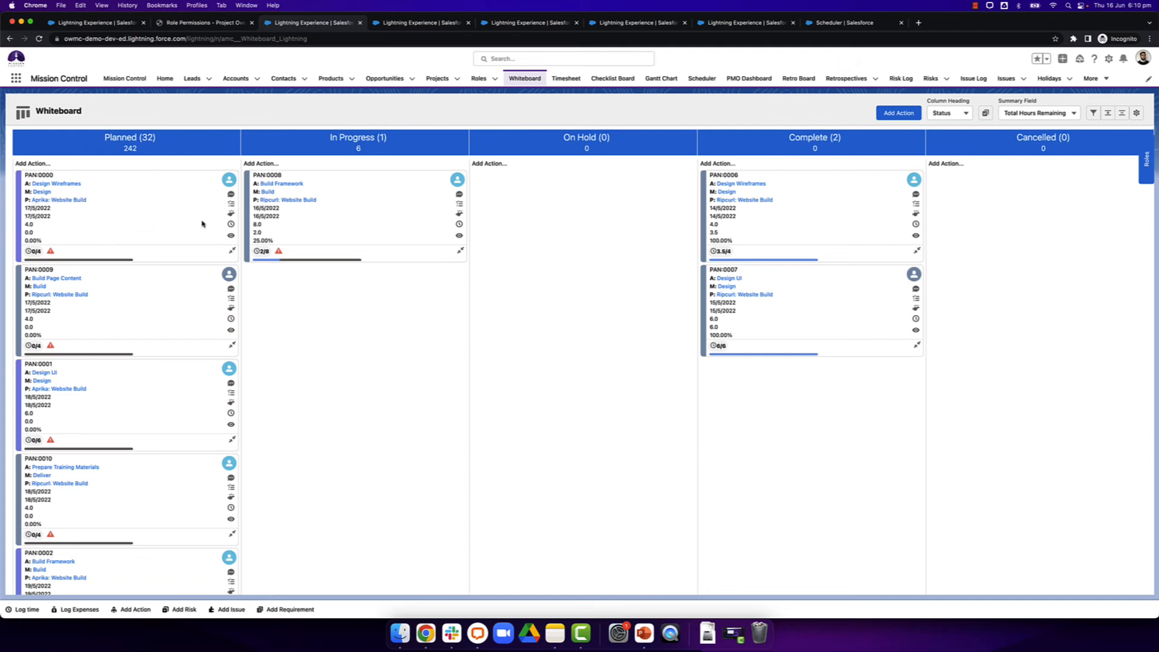
Step: Show the Grommets board in Project Builder, and open the Issue Manager for Puma's Prepare Training Materials action in the Timesheet
click(516, 24)
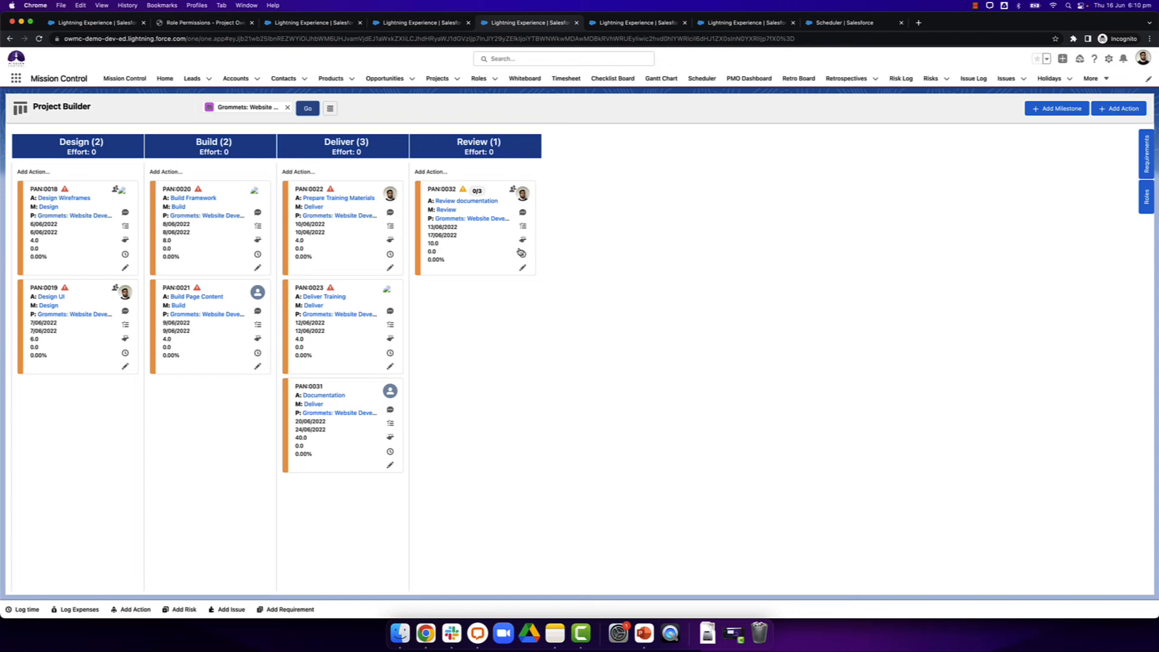
click(605, 24)
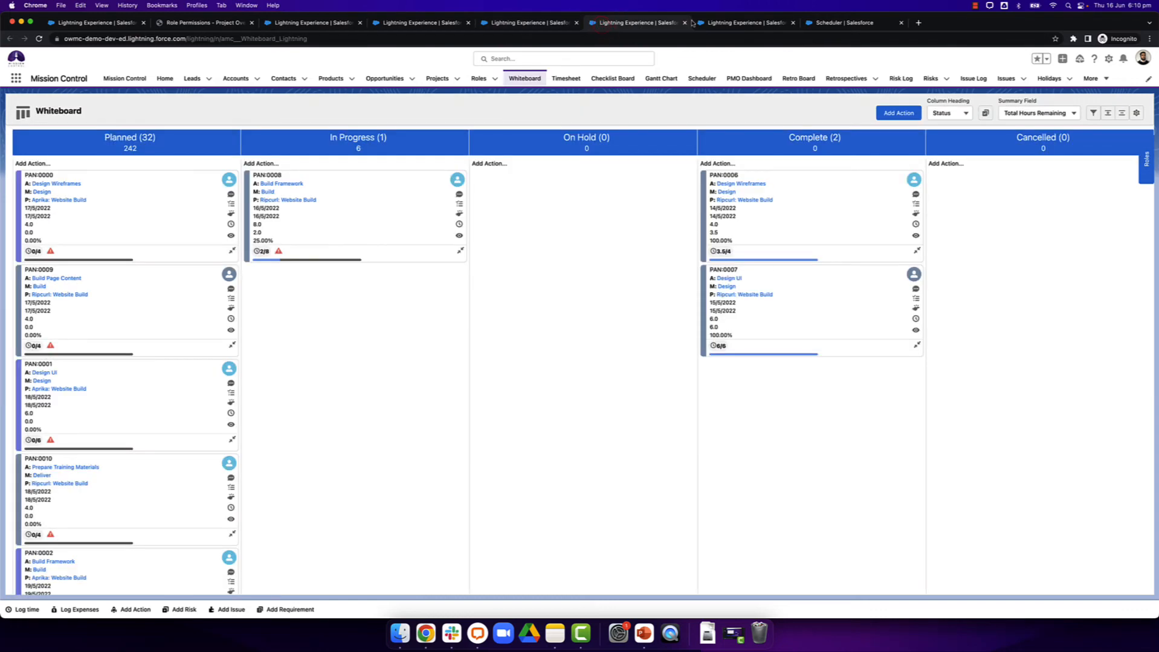
click(712, 22)
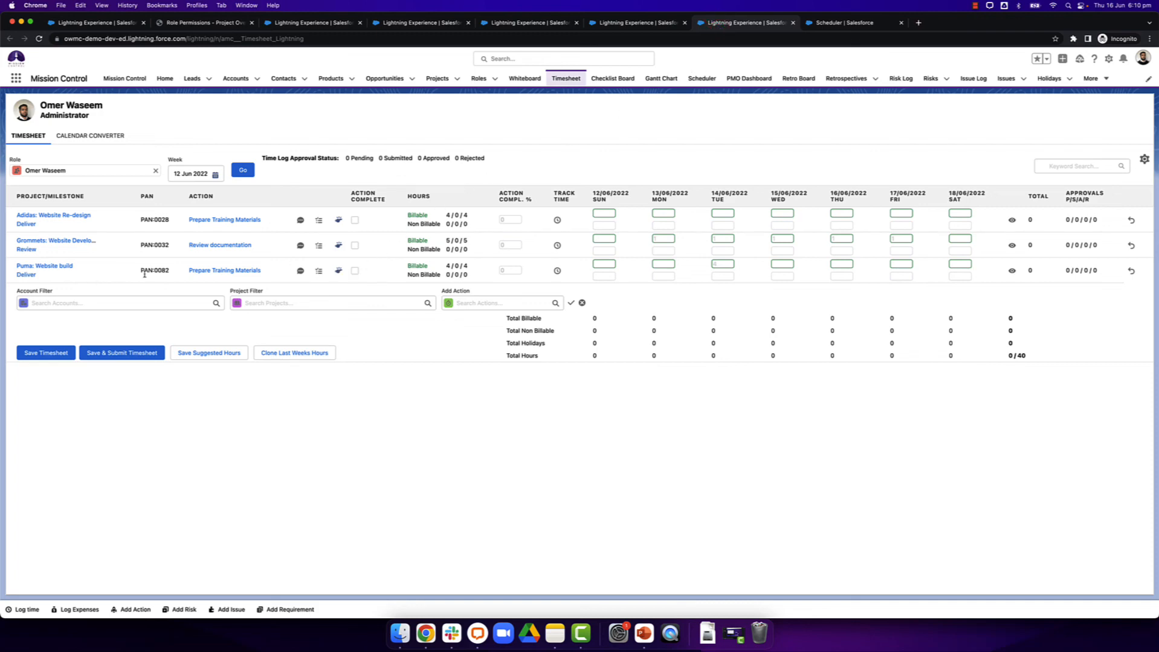
click(337, 271)
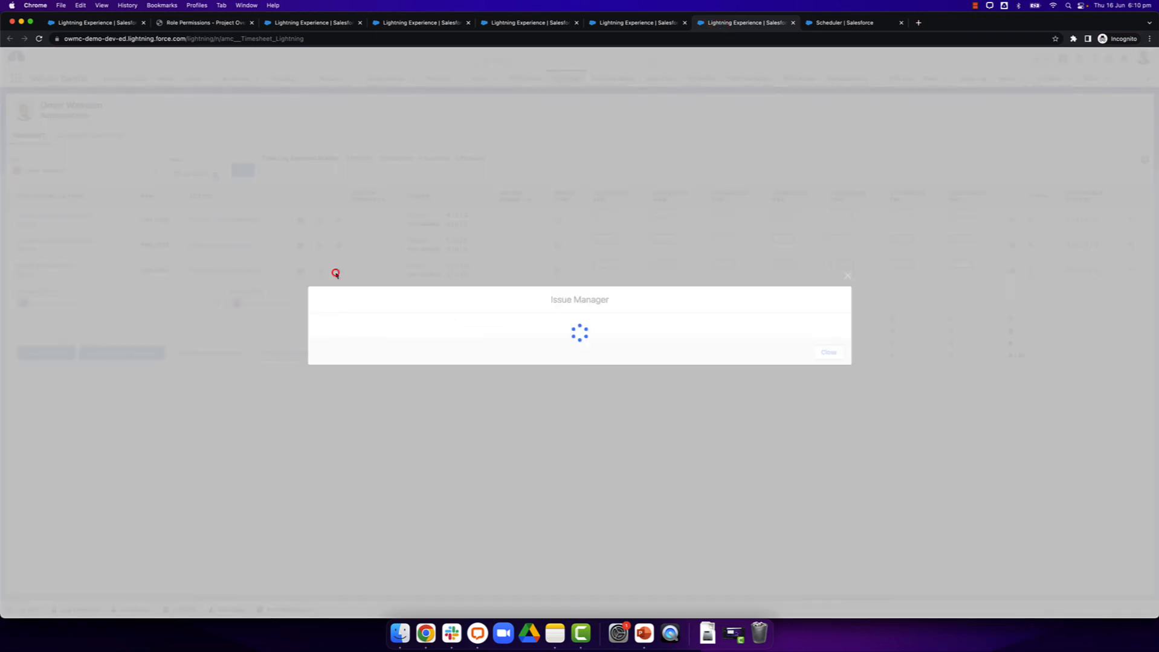
click(853, 60)
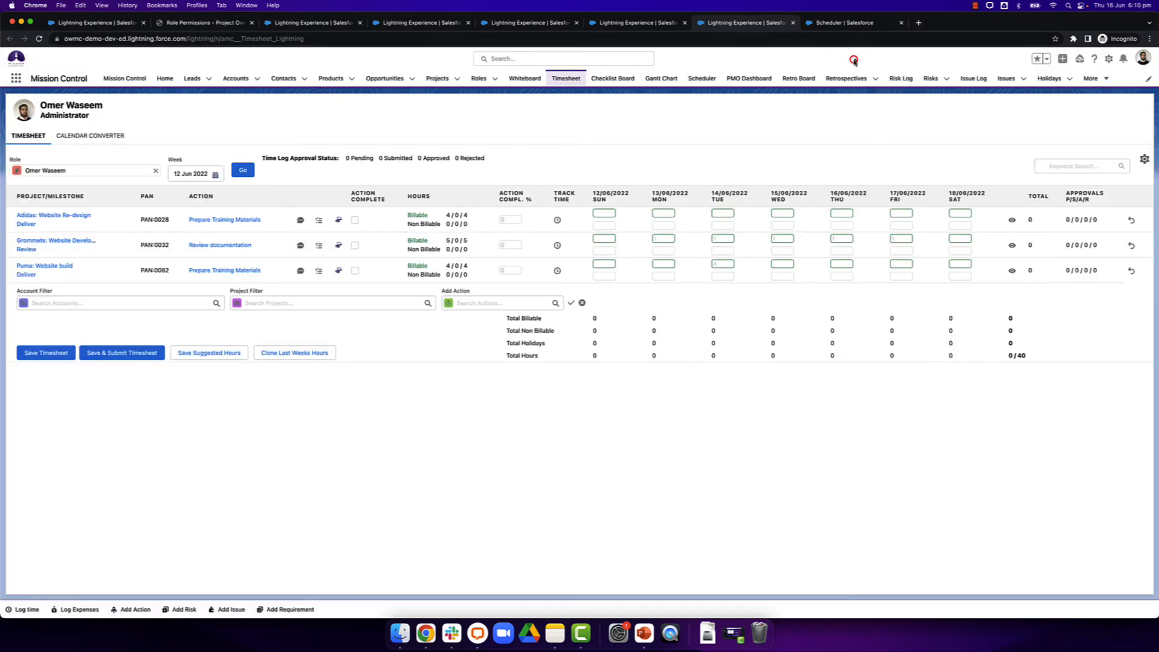
Step: In the Scheduler, view the Action Summary of the Grommets: Website Development Documentation action and close it
click(829, 24)
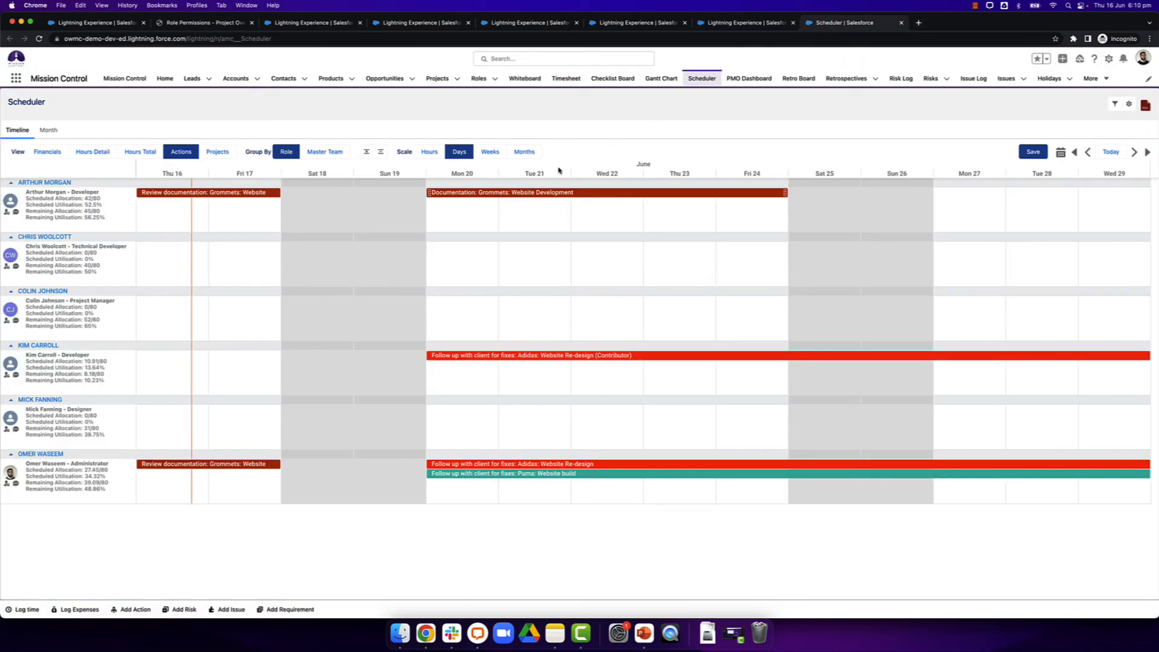
mouse_move(542, 196)
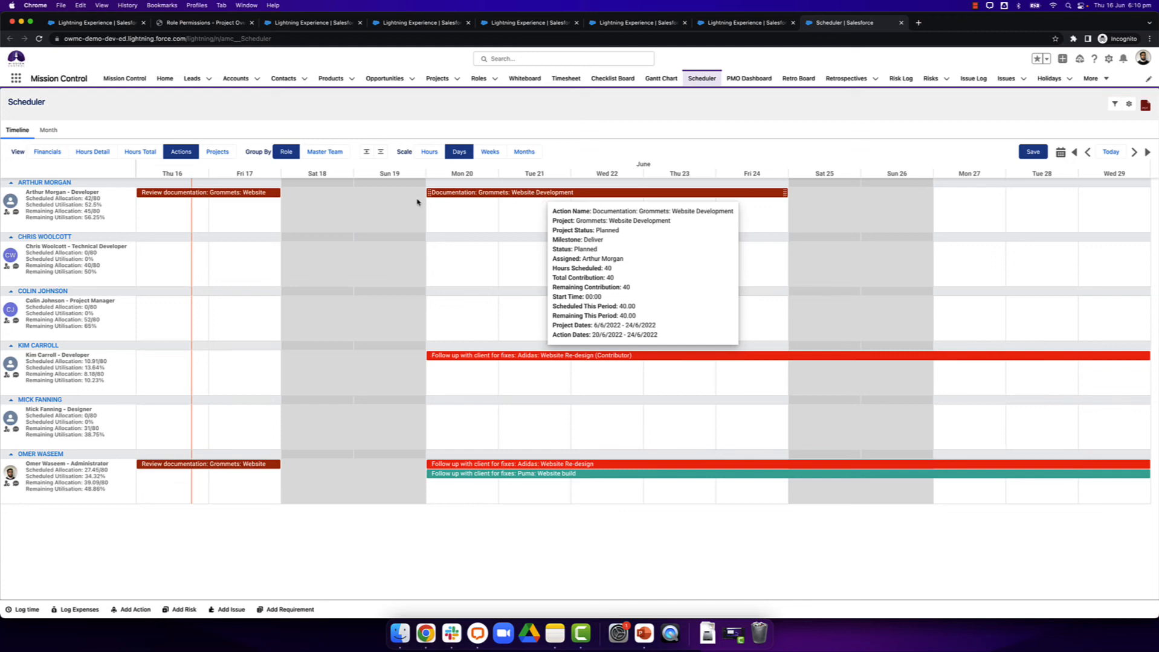
click(469, 193)
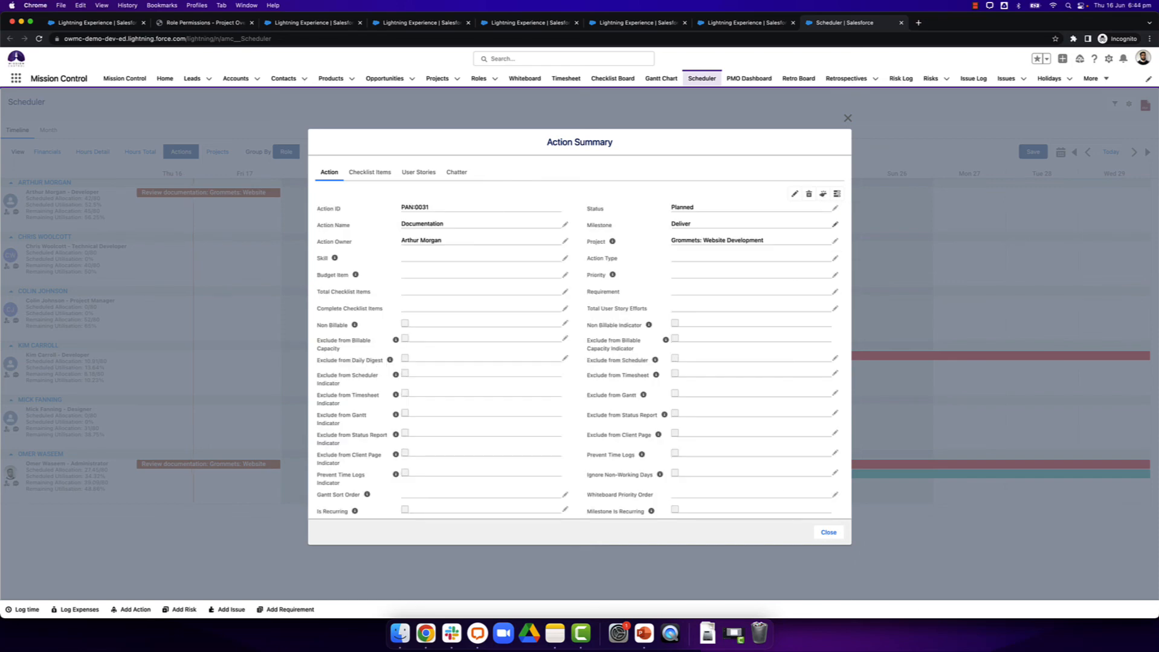
click(828, 532)
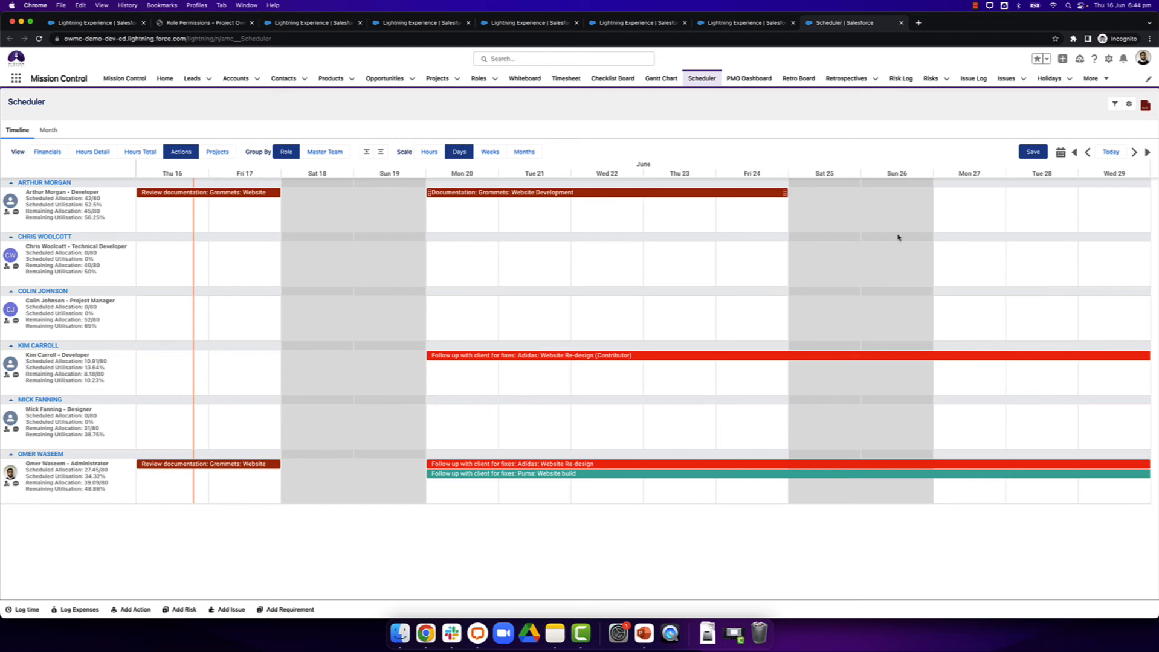
Step: Open the tenth risk, Delivery Date, from the recently viewed Risks list
click(930, 79)
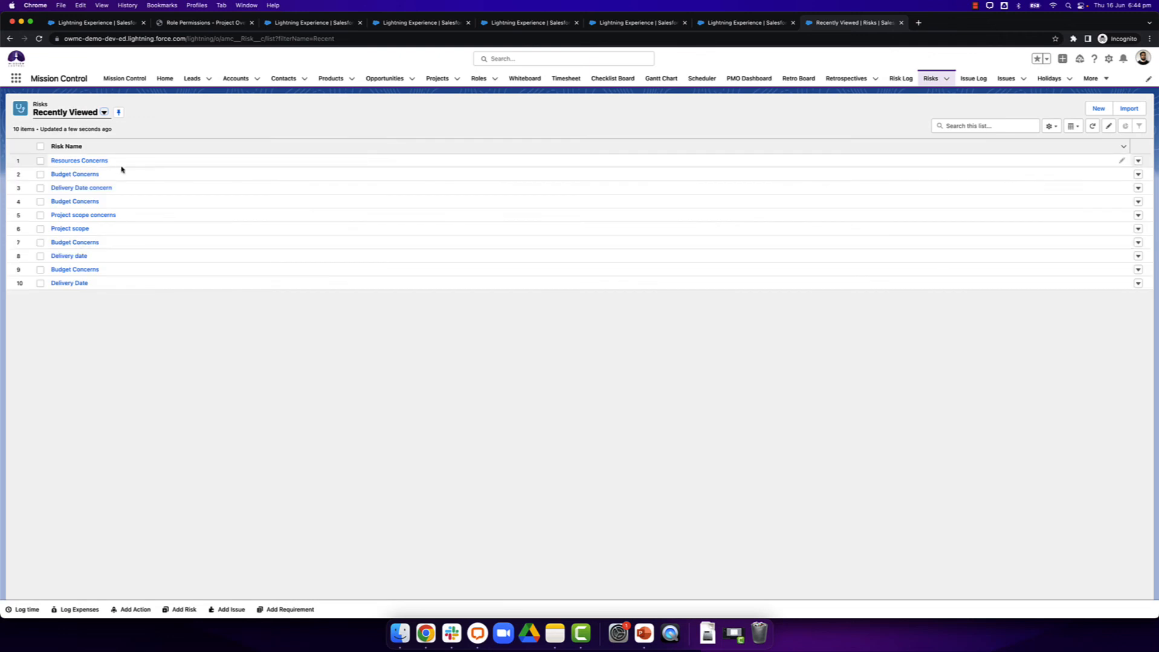
click(66, 284)
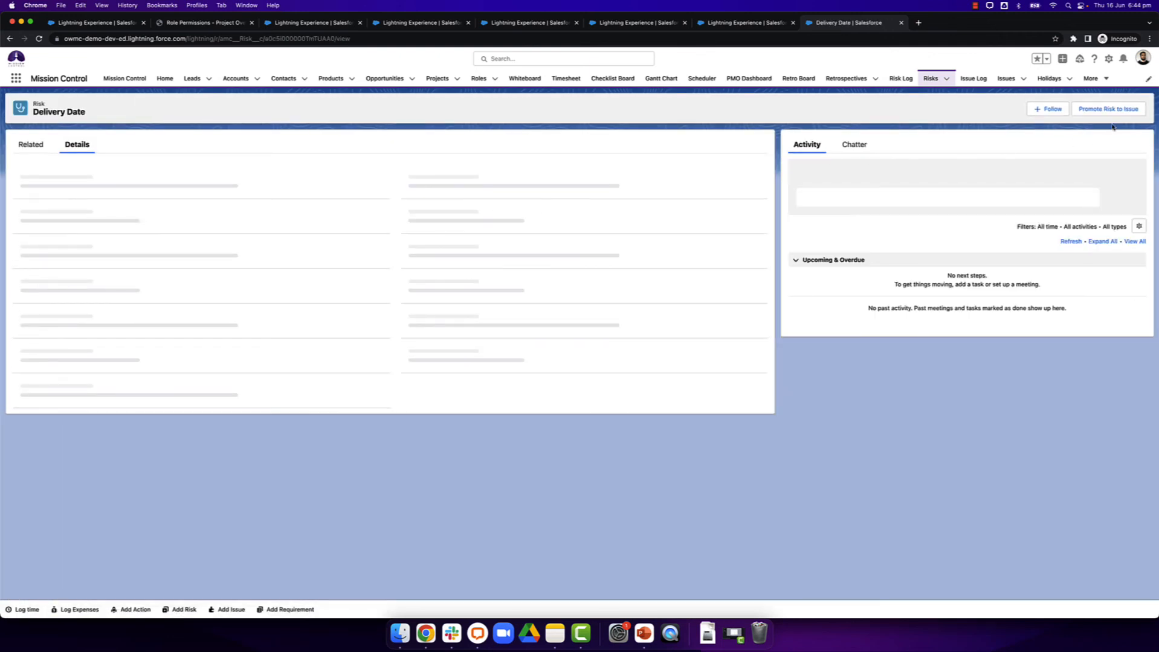
Step: Start promoting the Delivery Date risk to an issue and assign the Administrator role as the issue owner
click(1138, 109)
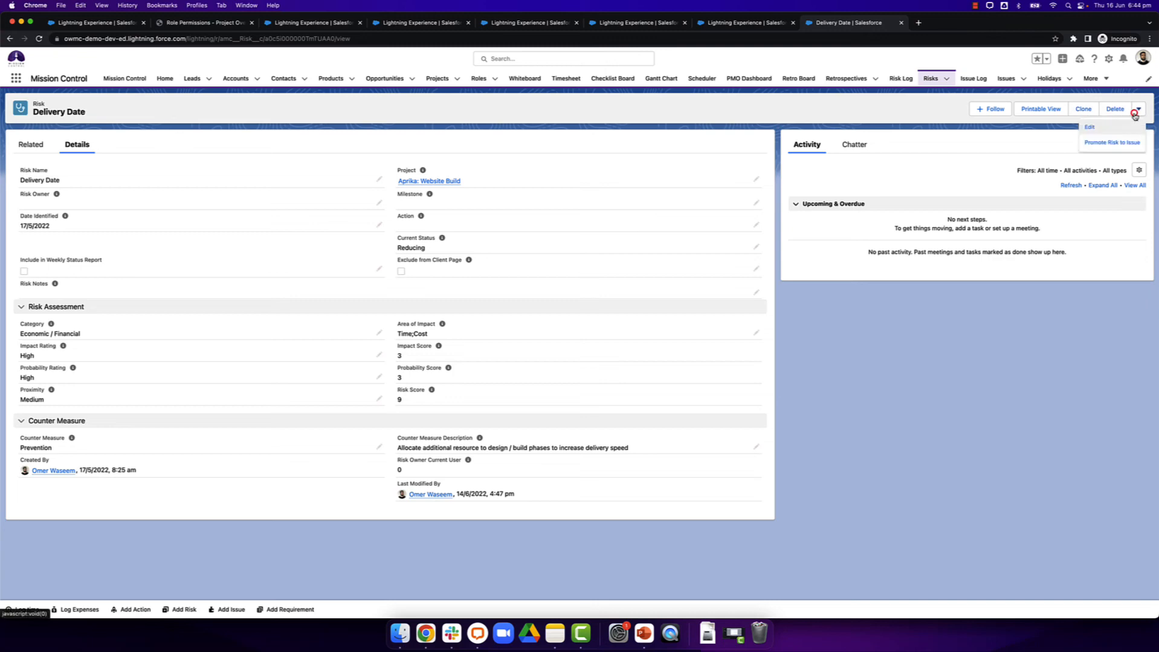
click(1105, 142)
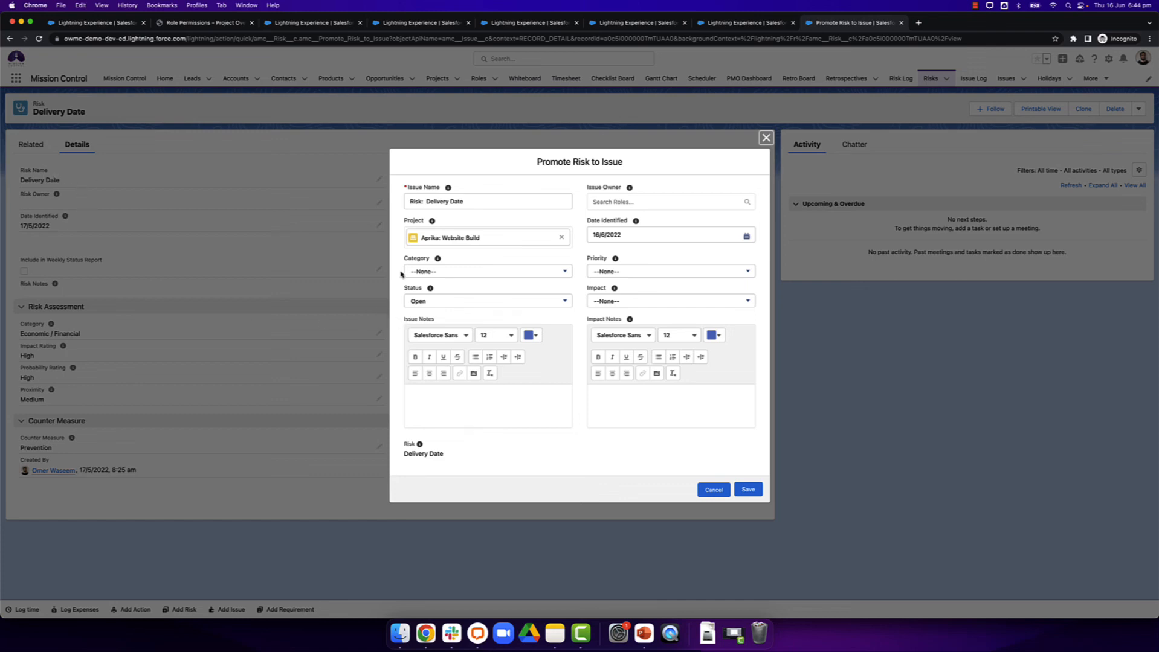
click(633, 197)
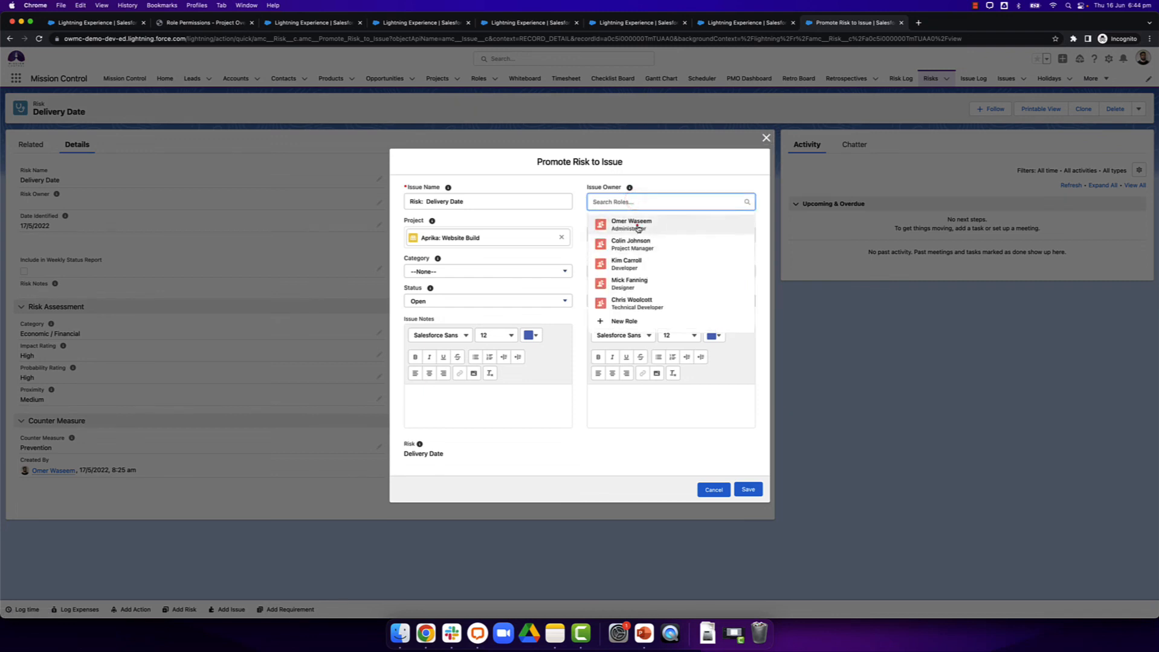
click(631, 224)
Step: Set the issue's category to Other, priority to Medium and impact to High, keep status Open, and enter the issue notes "Will cause delays"
click(480, 271)
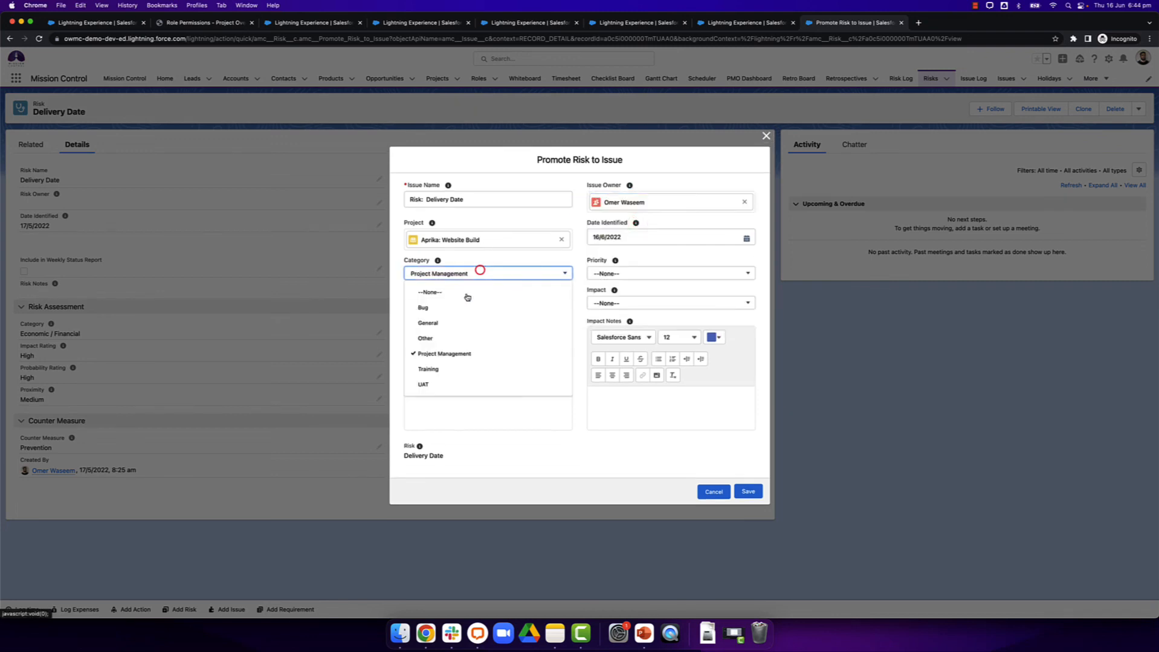
click(452, 334)
click(613, 271)
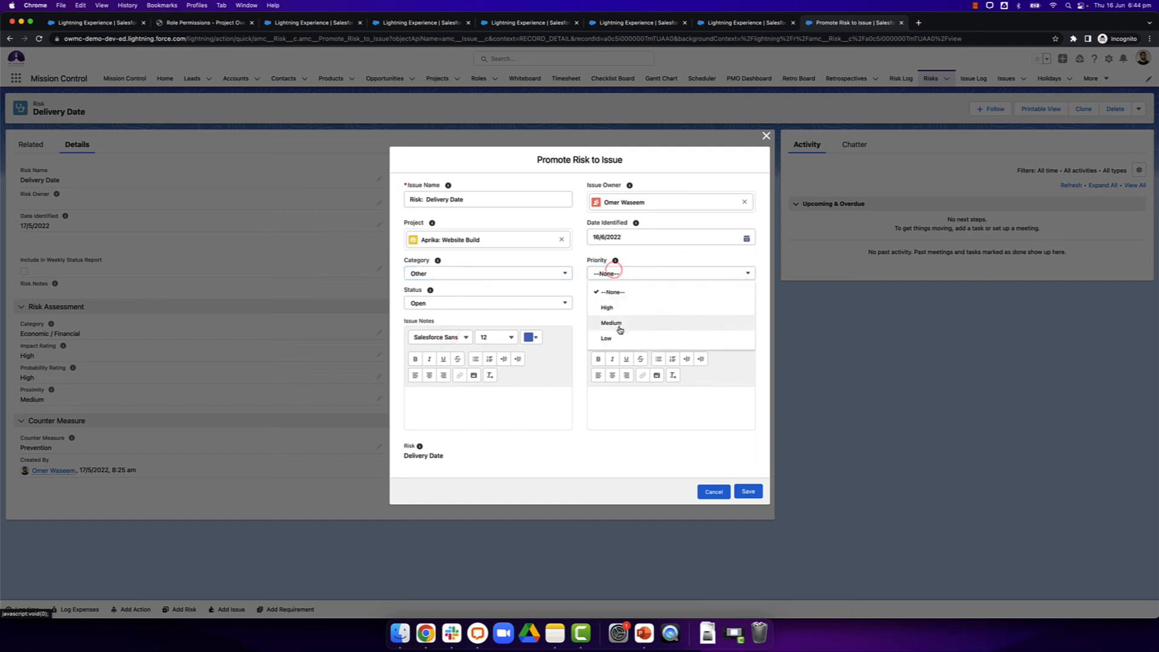
click(619, 324)
click(503, 308)
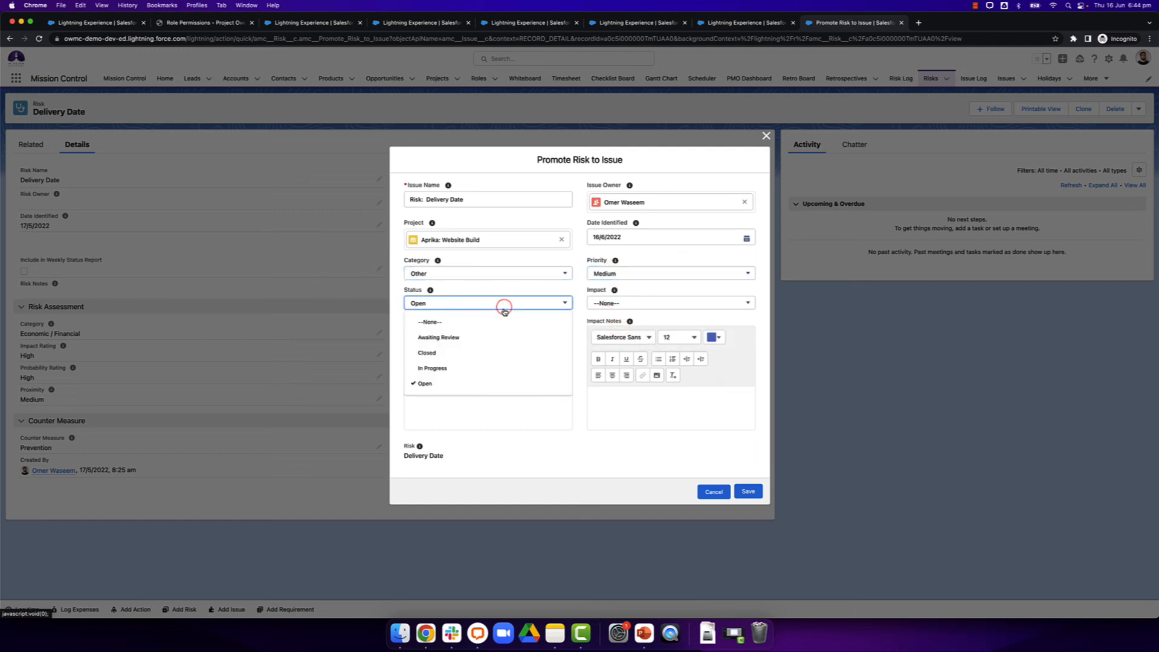
click(504, 307)
click(646, 302)
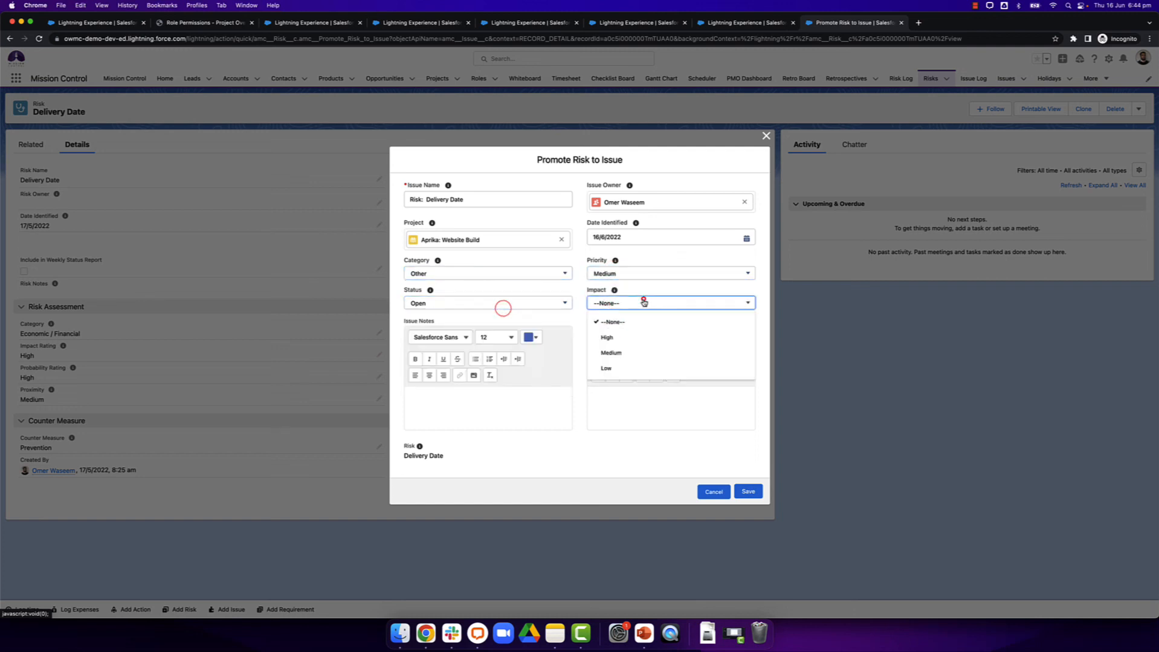
click(610, 338)
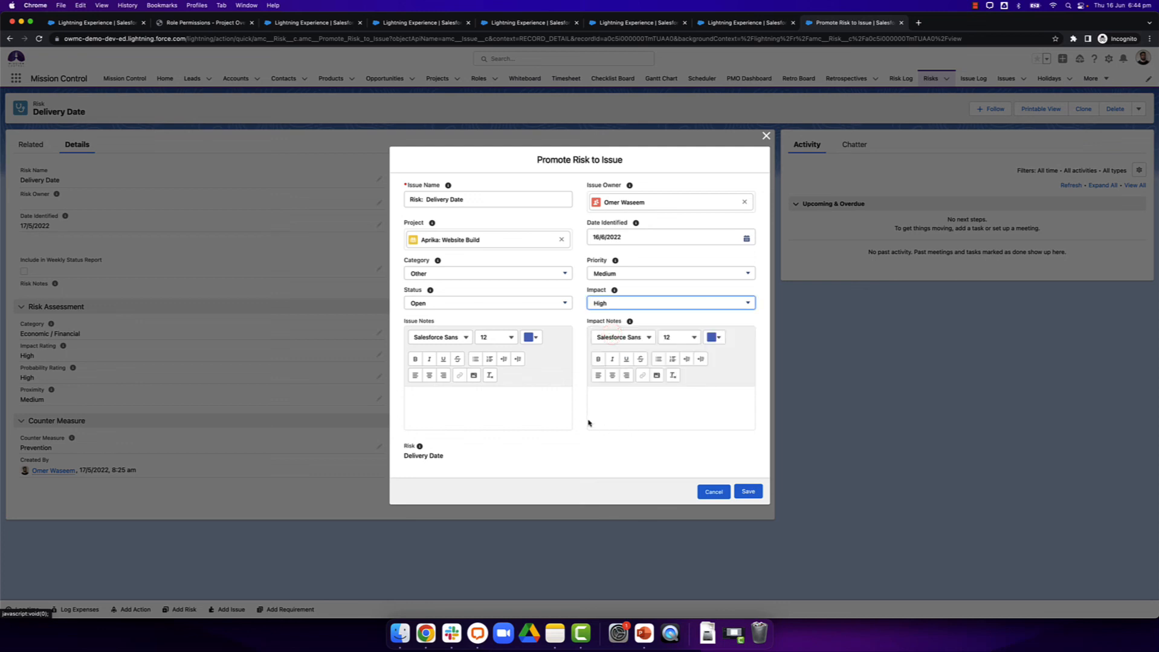
click(508, 416)
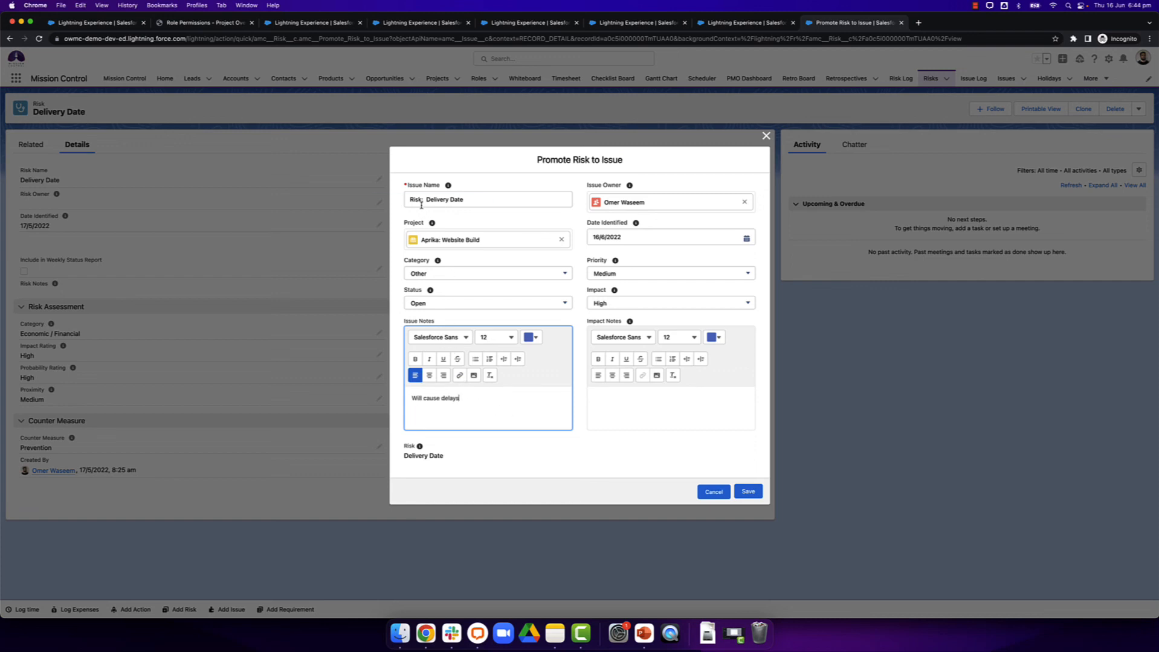
Step: Remove the "Risk:" prefix so the issue name reads "Delivery Date", and save the promoted issue
drag(421, 202, 392, 206)
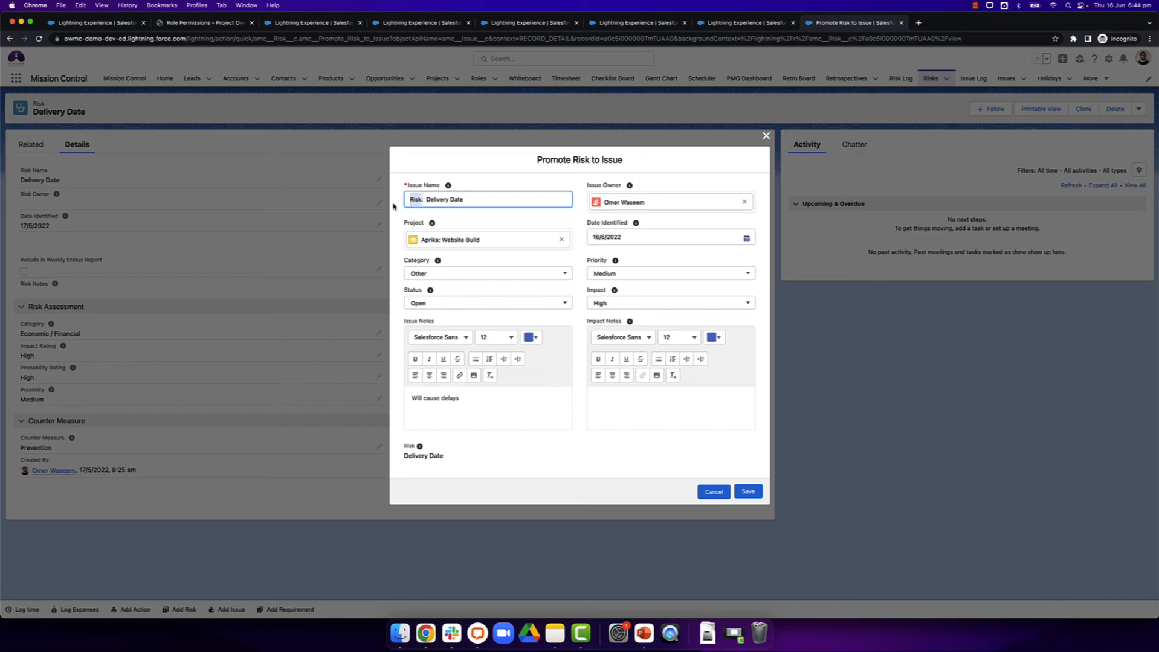
key(BackSpace)
key(Delete)
key(Delete)
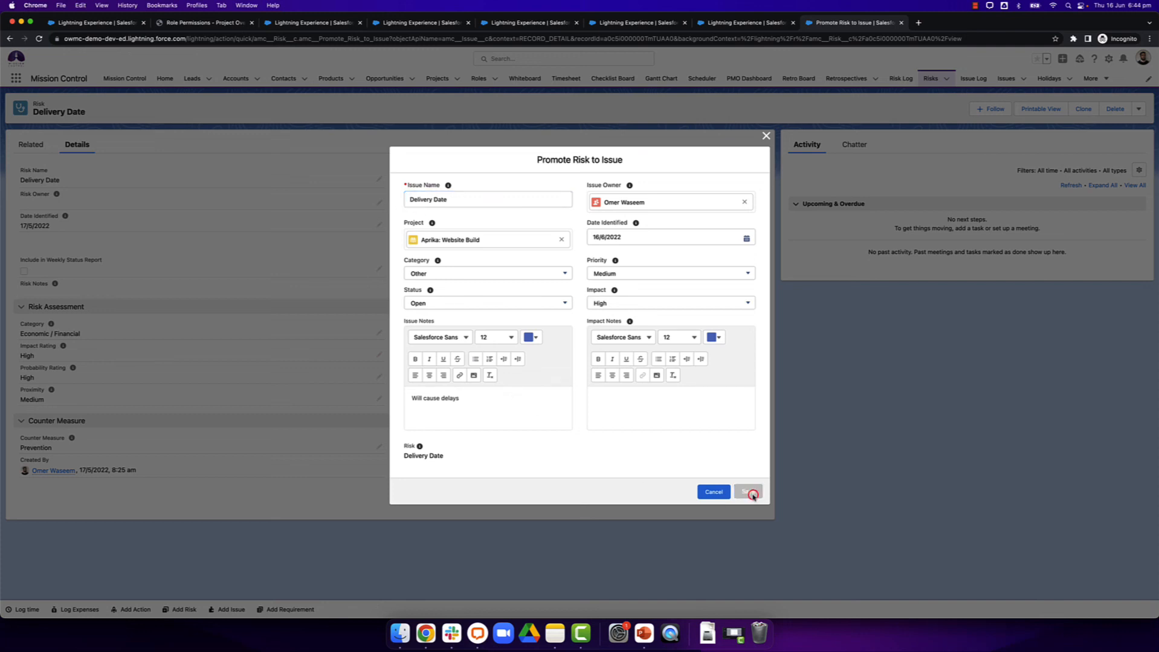
click(747, 492)
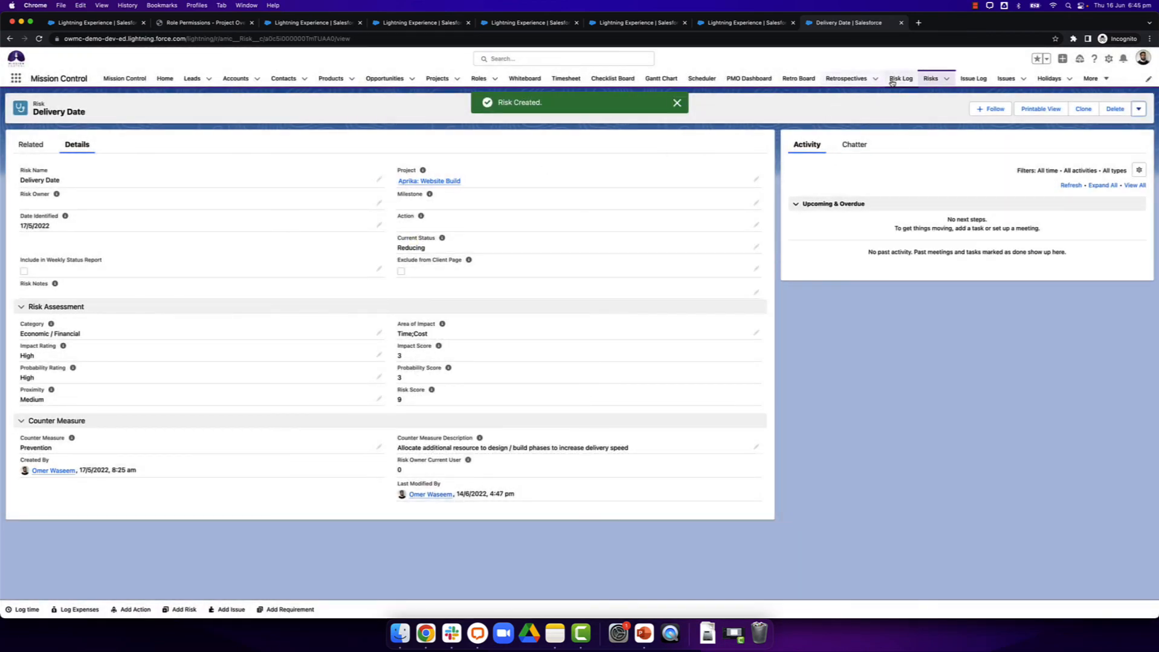
Step: Open the Issue Log and look for the promoted Delivery Date issue in the list
click(971, 81)
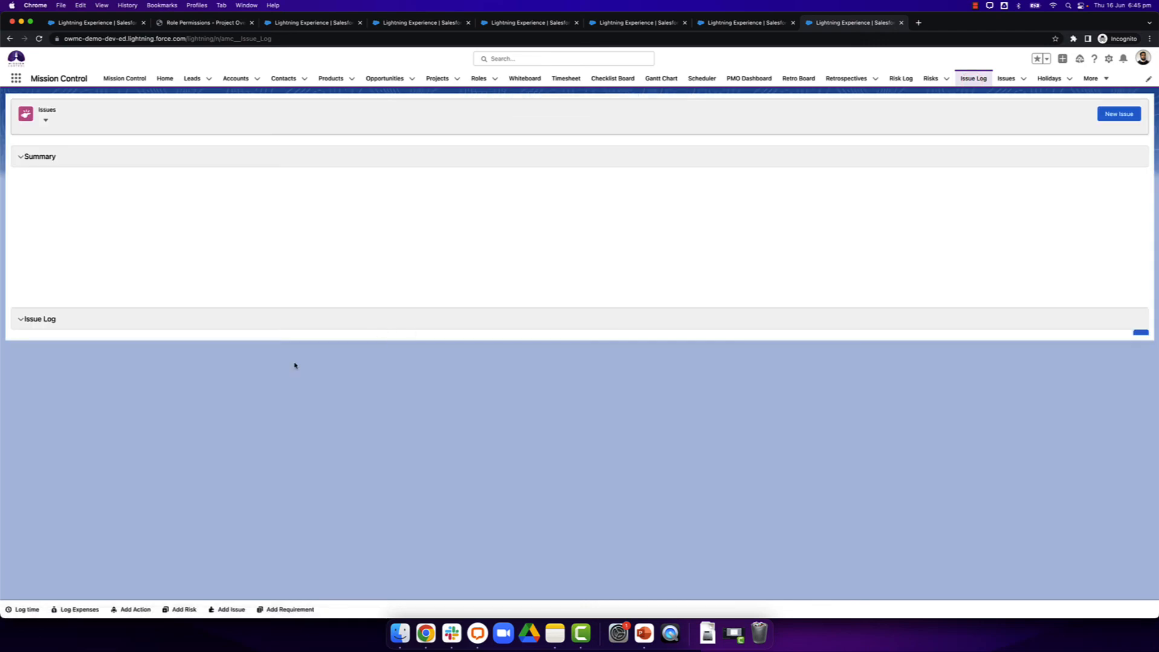
scroll(241, 417, down, 1)
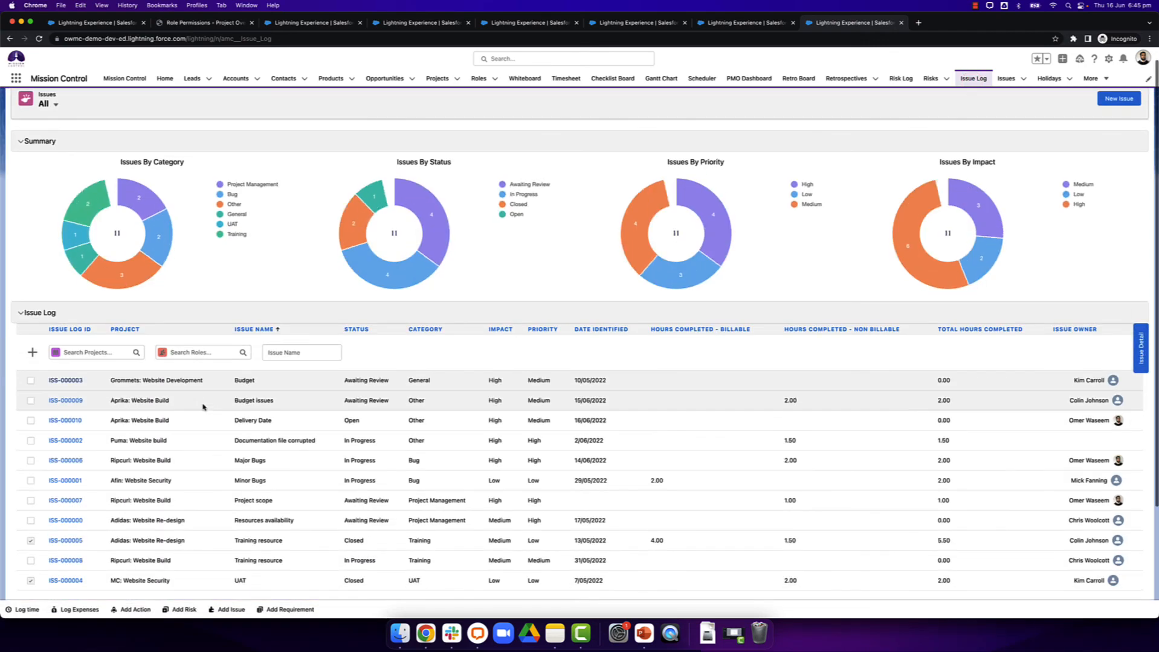